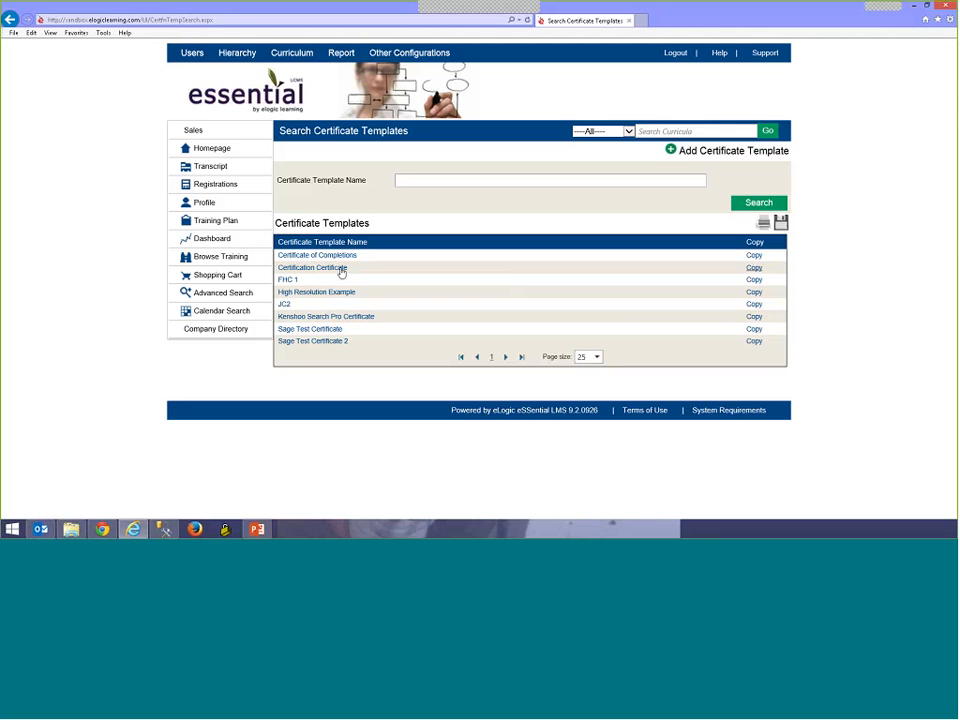
# - Copy the Certification Certificate template and name the copy "Certificate Demo"
pyautogui.click(754, 268)
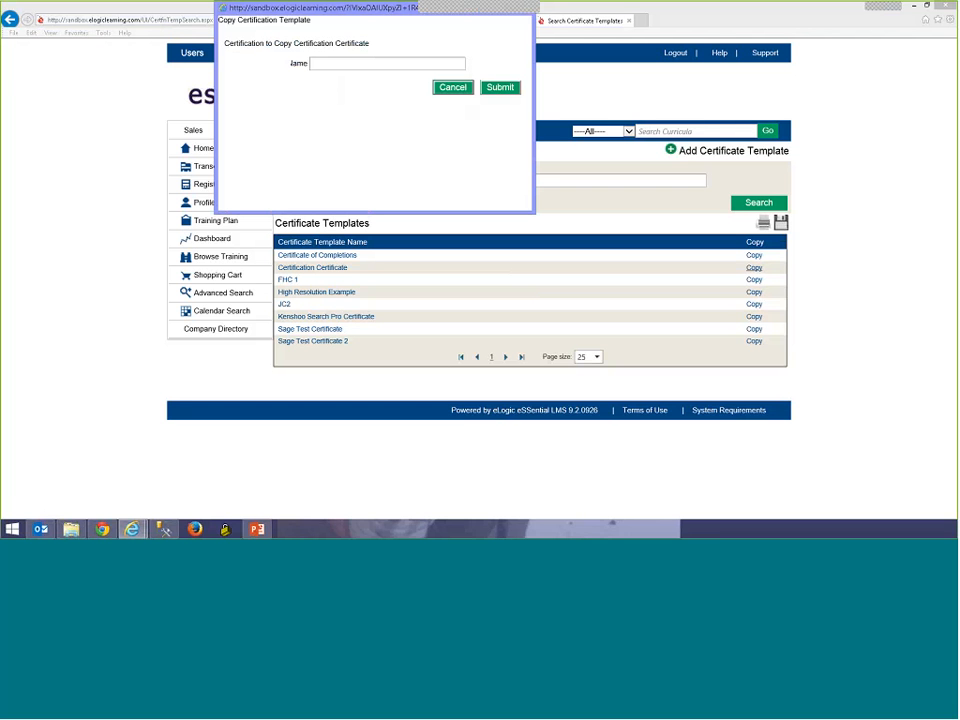
pyautogui.click(333, 61)
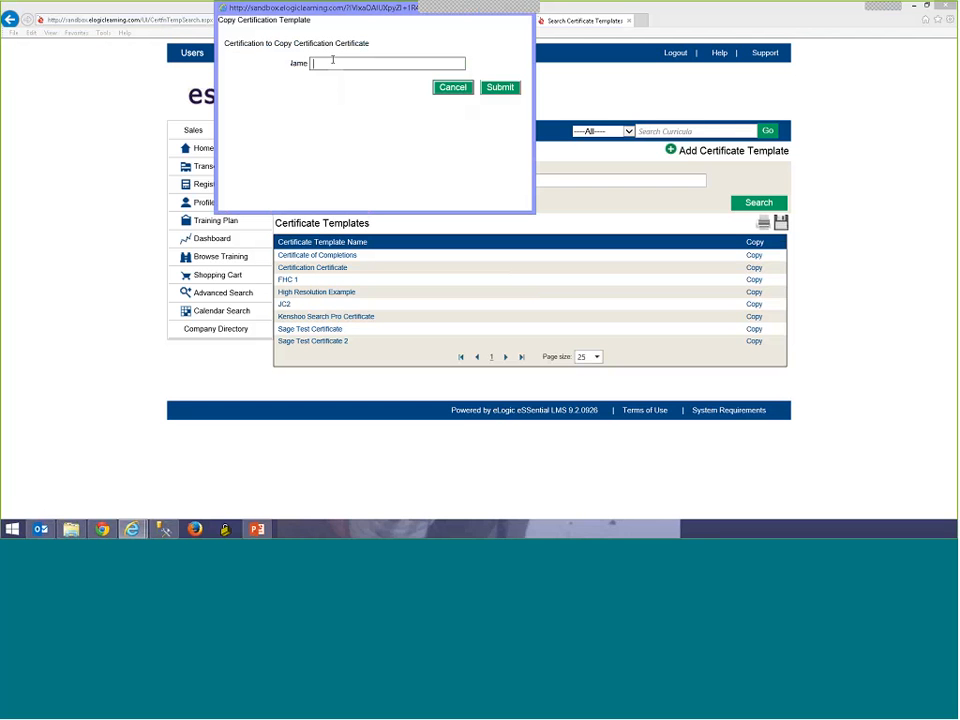
pyautogui.write('Certificate Demo')
pyautogui.click(489, 90)
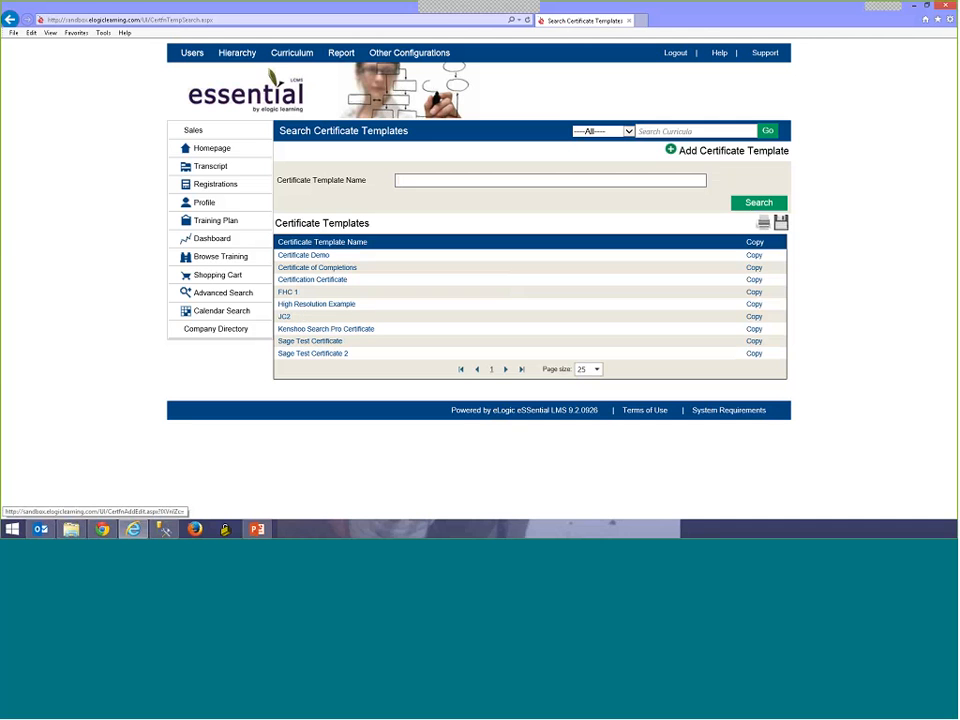
# - Open the Certificate Demo template and look over its layout from the heading to the signature line
pyautogui.click(303, 255)
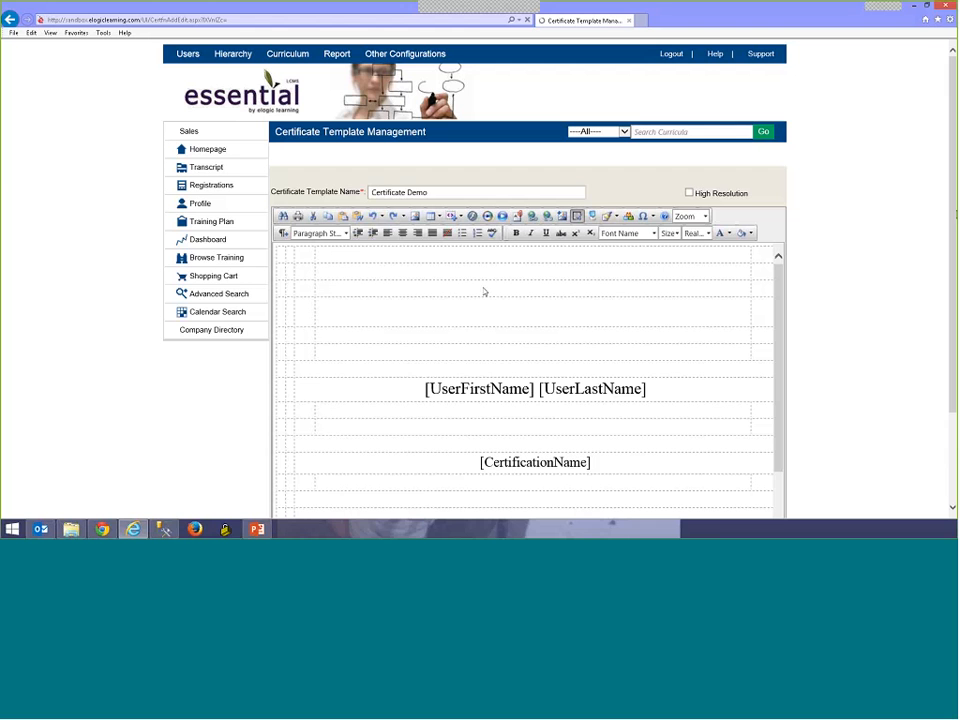
pyautogui.scroll(-3, 484, 291)
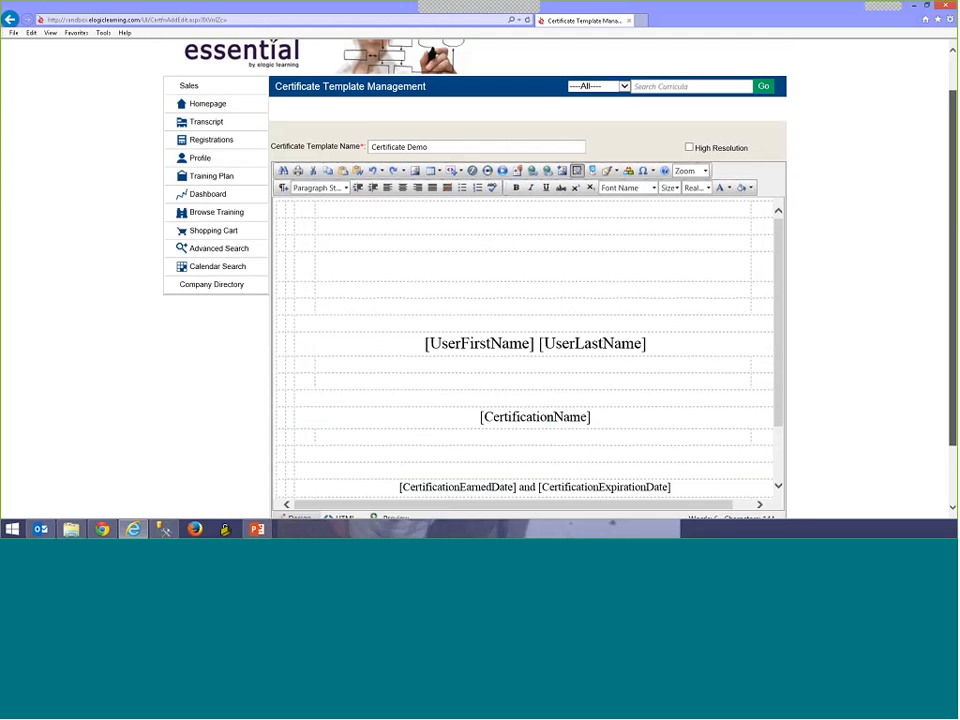
pyautogui.scroll(-1, 484, 291)
pyautogui.scroll(1, 484, 291)
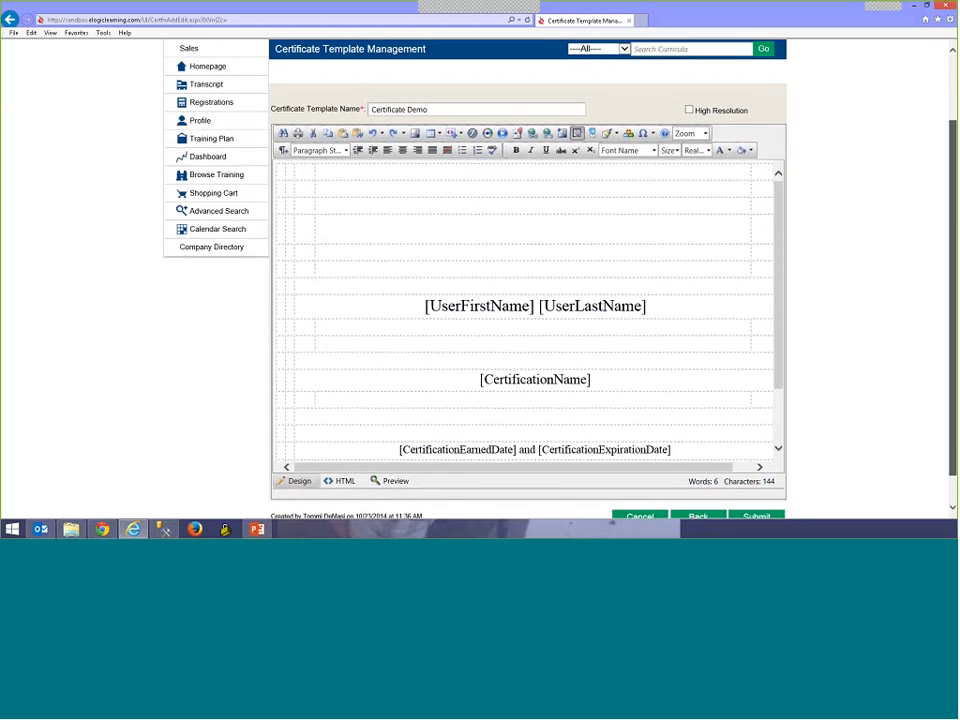
pyautogui.scroll(-1, 902, 270)
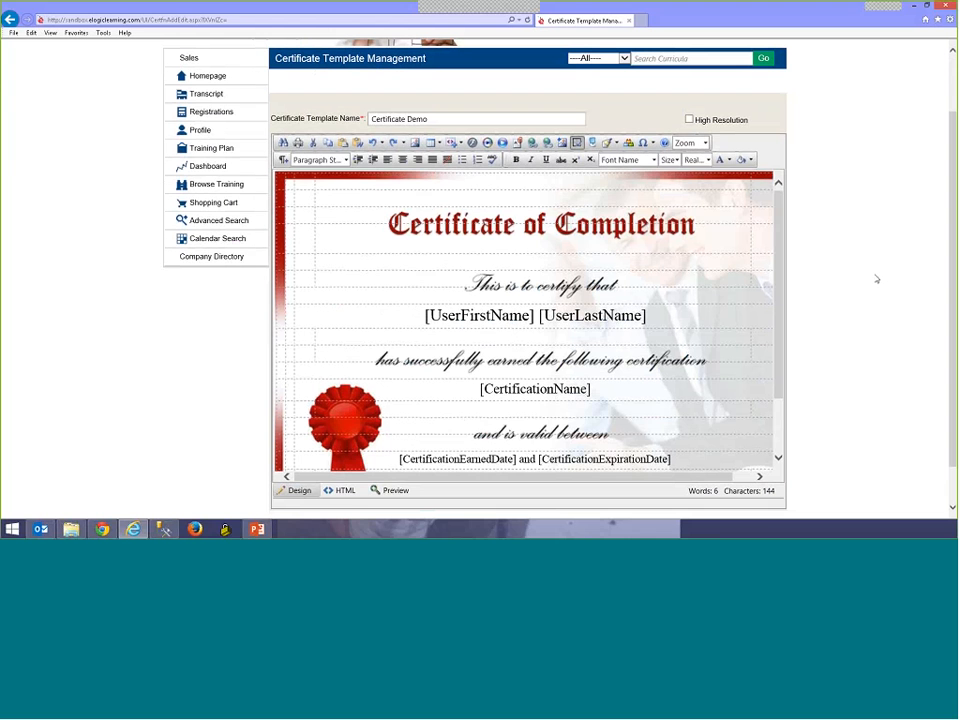
pyautogui.scroll(-1, 471, 364)
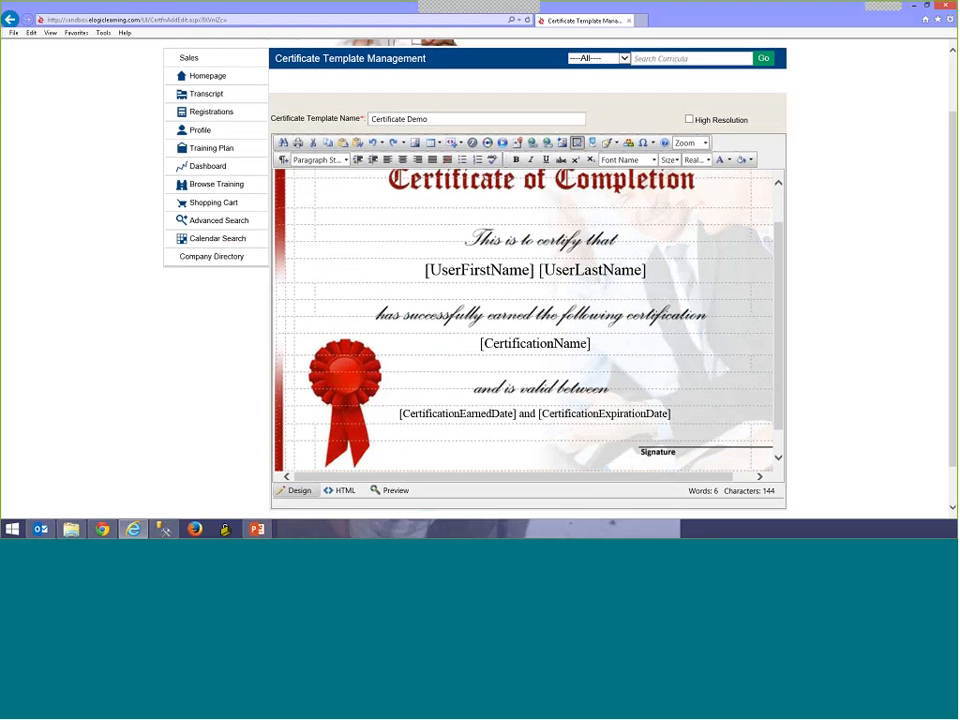
# - Inspect the full HTML source of the Certificate Demo template, and return to the design view
pyautogui.click(343, 490)
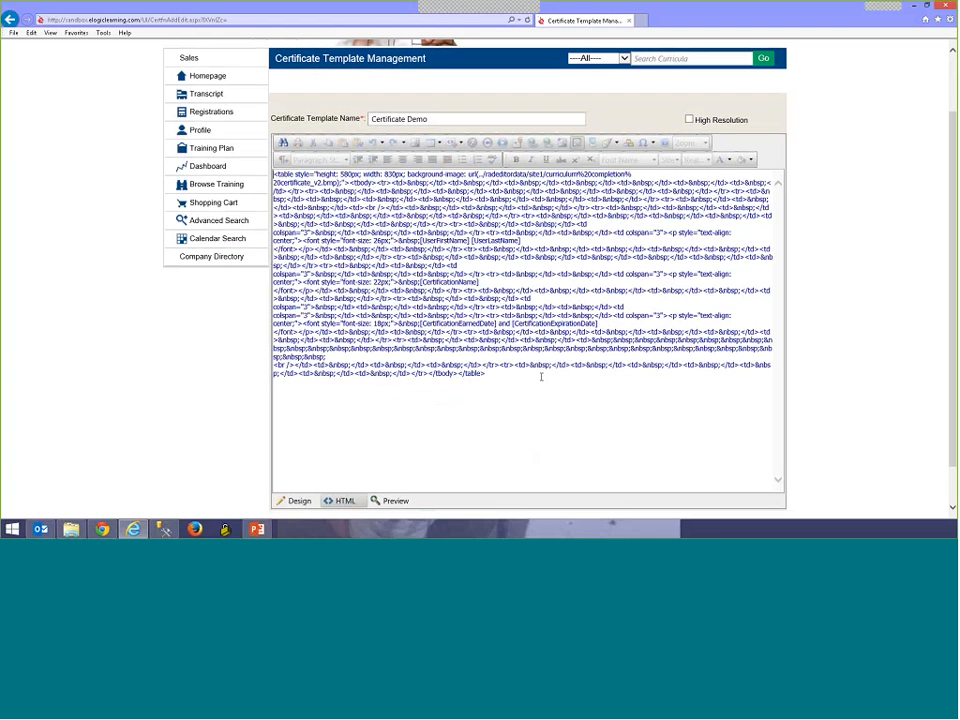
pyautogui.moveTo(541, 376); pyautogui.dragTo(274, 174)
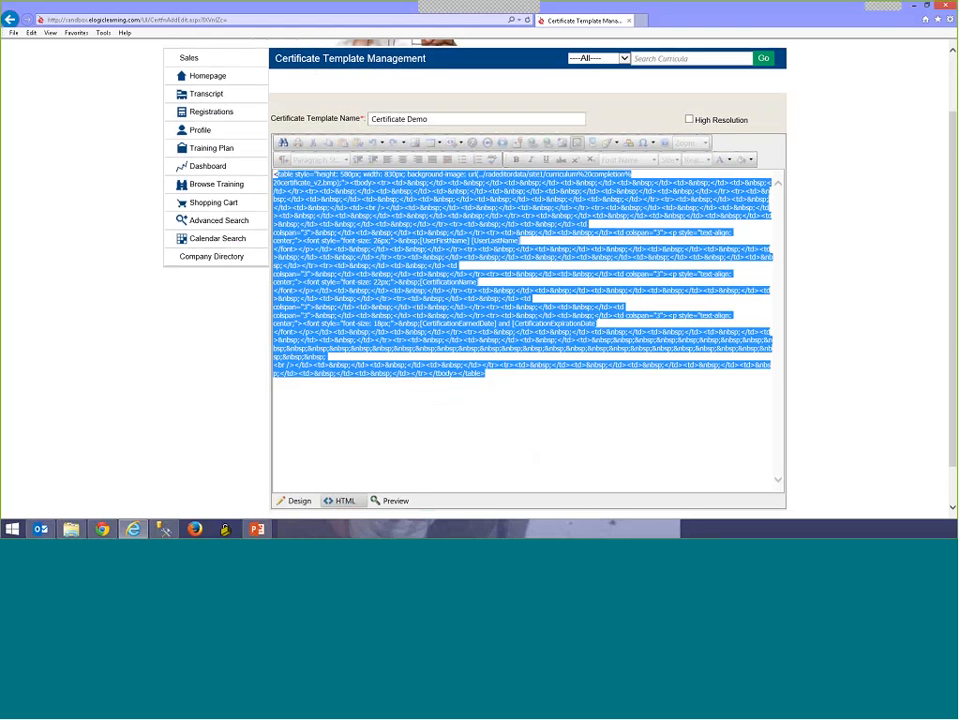
pyautogui.click(507, 375)
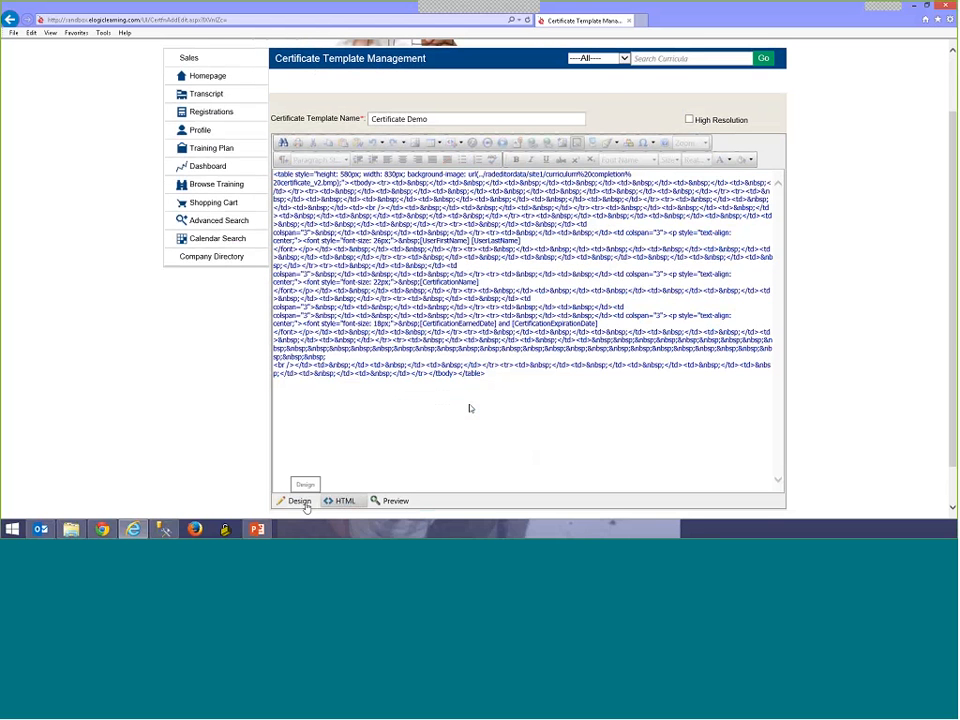
pyautogui.click(299, 501)
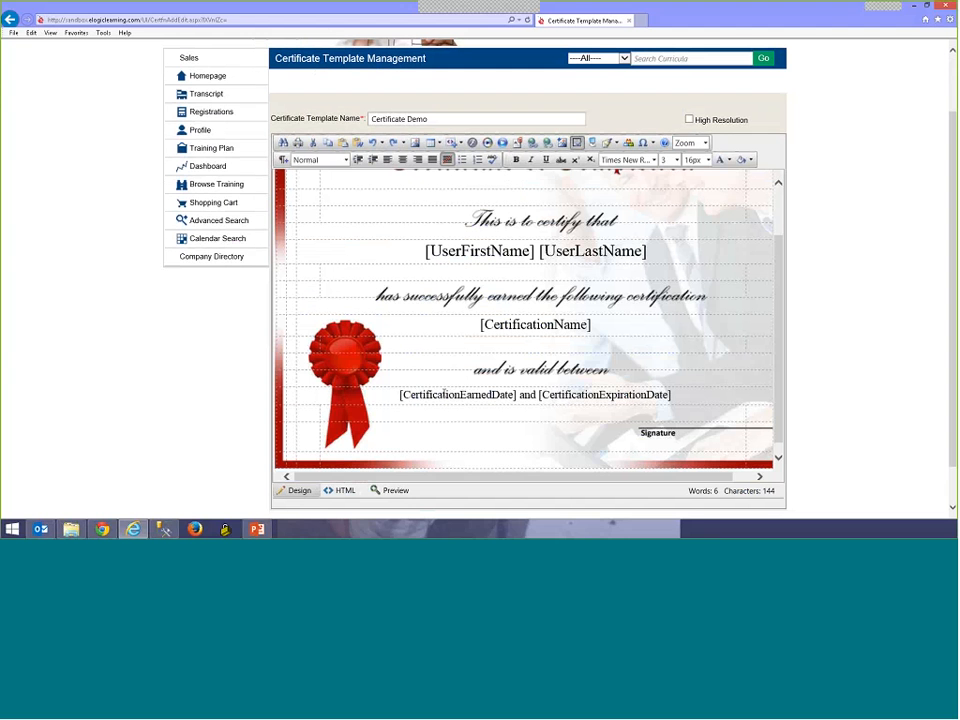
# - Examine the certificate's background artwork, printed wording and template name in the design view
pyautogui.scroll(2, 444, 393)
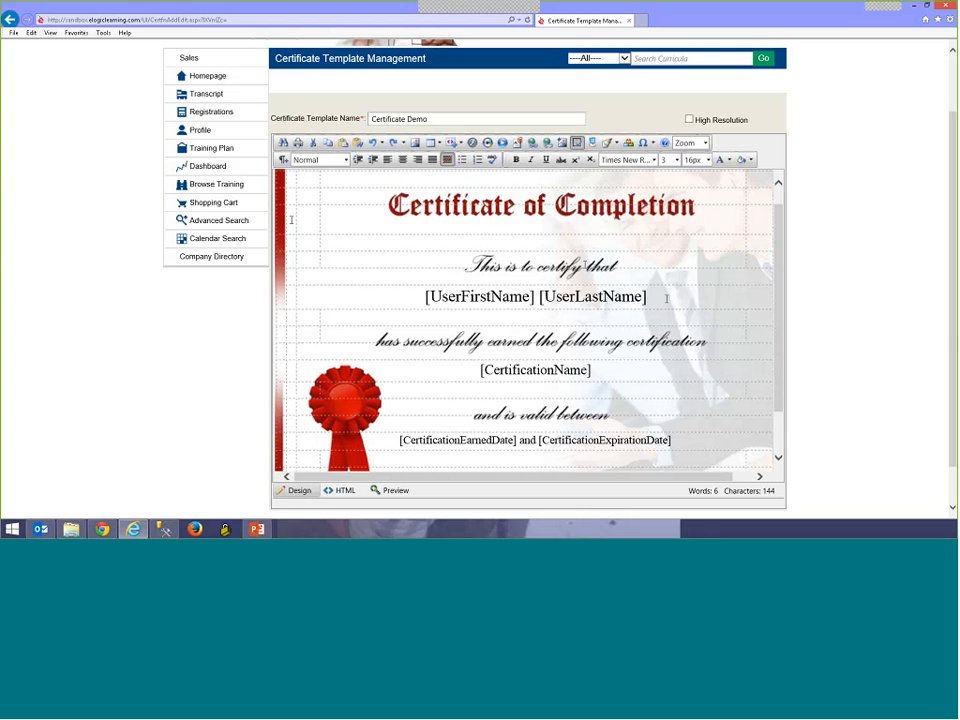
pyautogui.scroll(2, 306, 261)
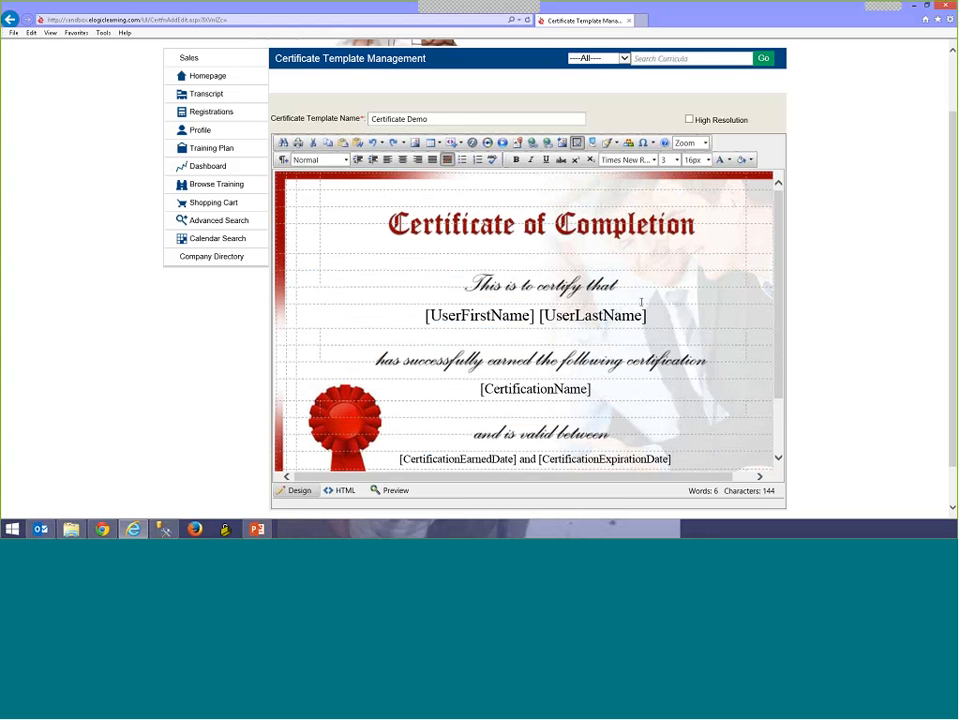
pyautogui.scroll(-1, 641, 301)
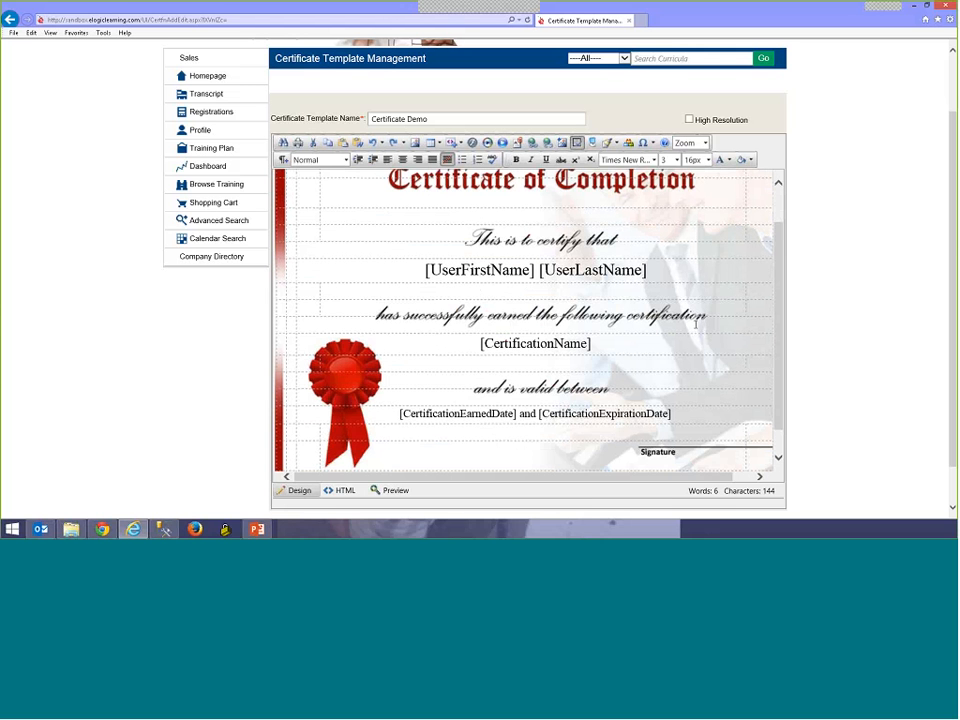
pyautogui.scroll(-1, 696, 322)
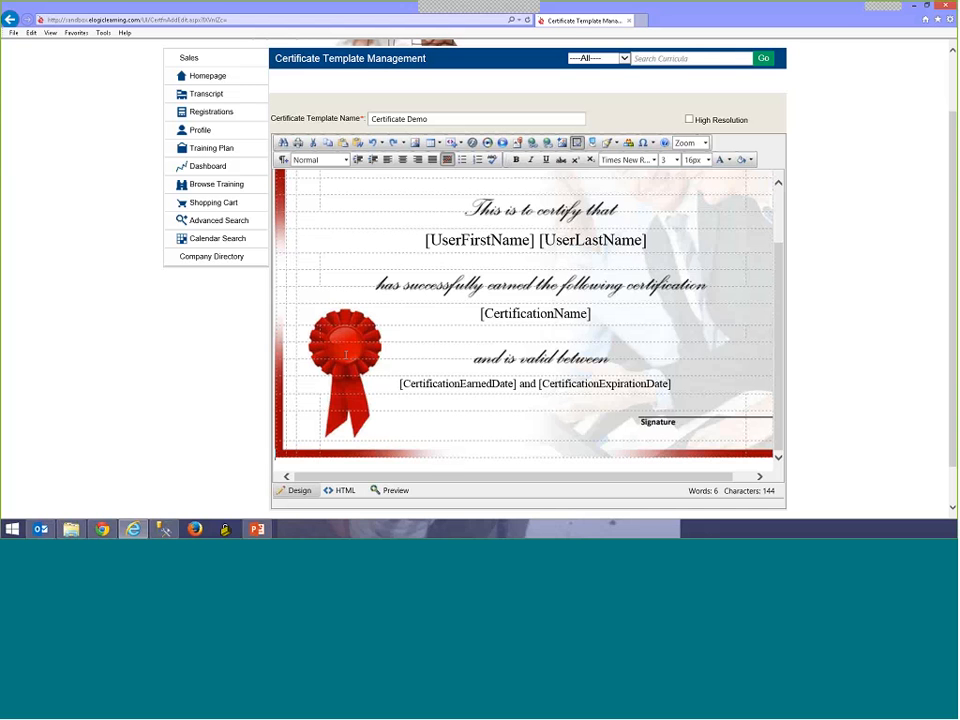
pyautogui.scroll(2, 346, 354)
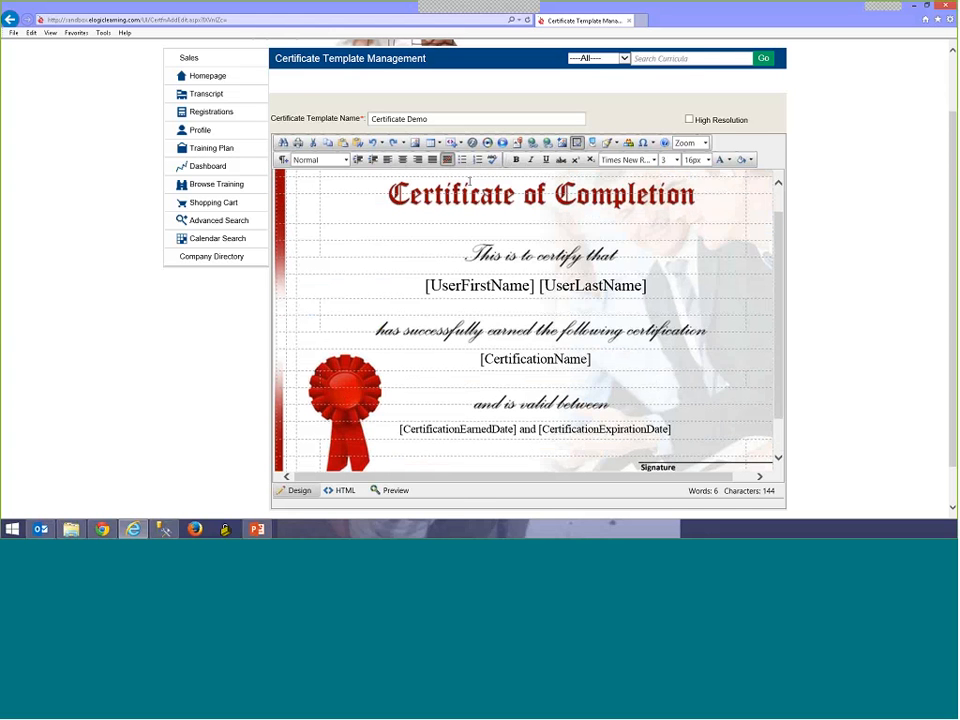
pyautogui.tripleClick(376, 118)
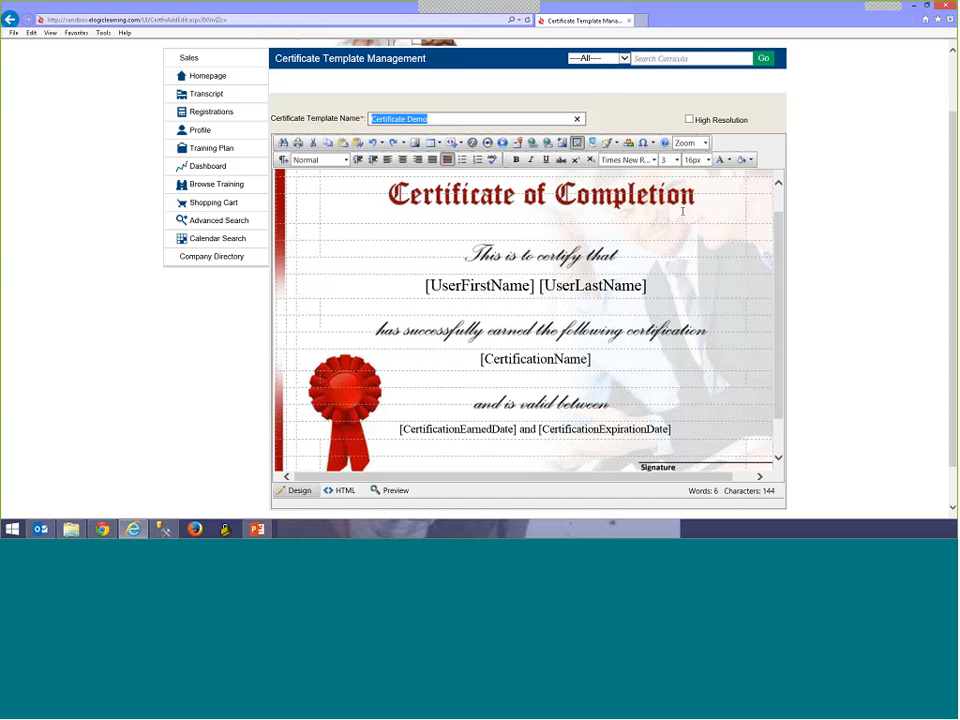
pyautogui.scroll(1, 399, 238)
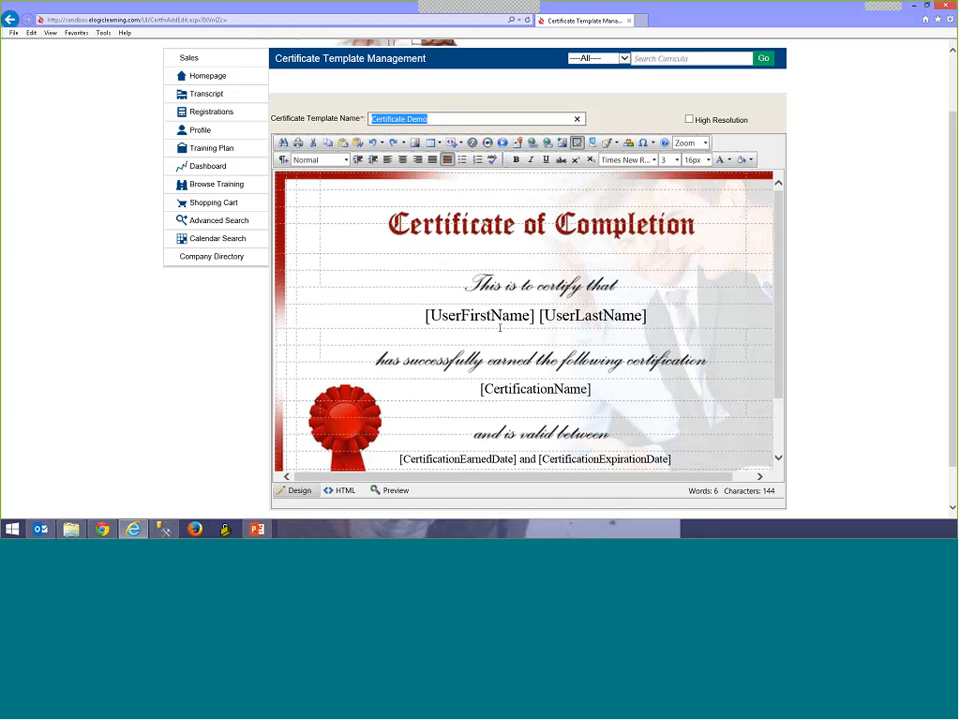
pyautogui.scroll(-1, 573, 316)
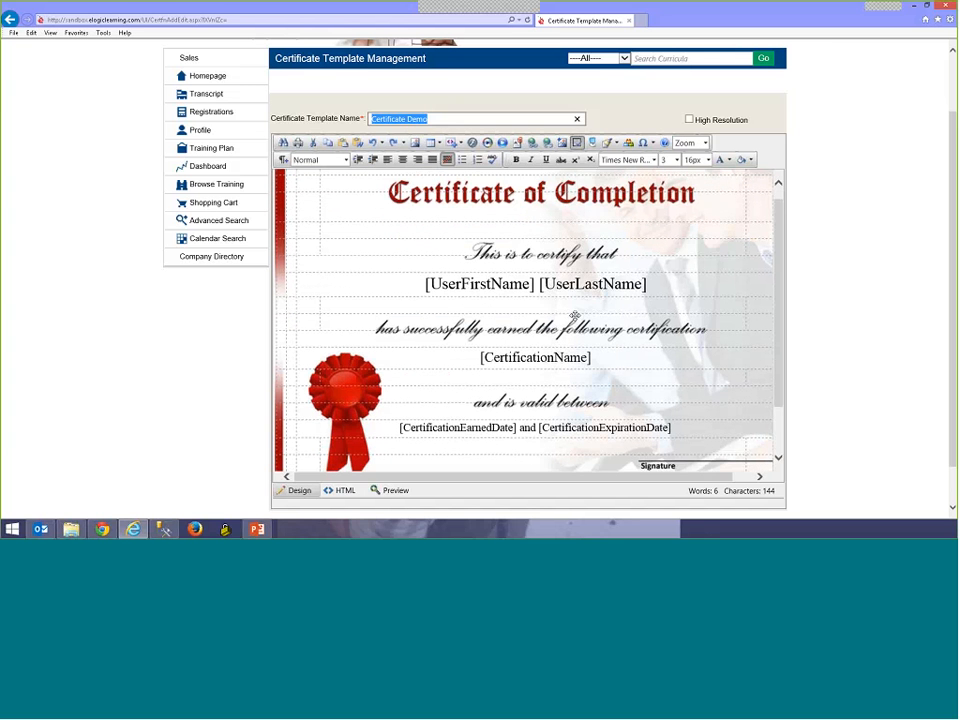
# - Highlight in turn the user name, earned date, certification name and expiration date placeholders on the certificate
pyautogui.tripleClick(575, 315)
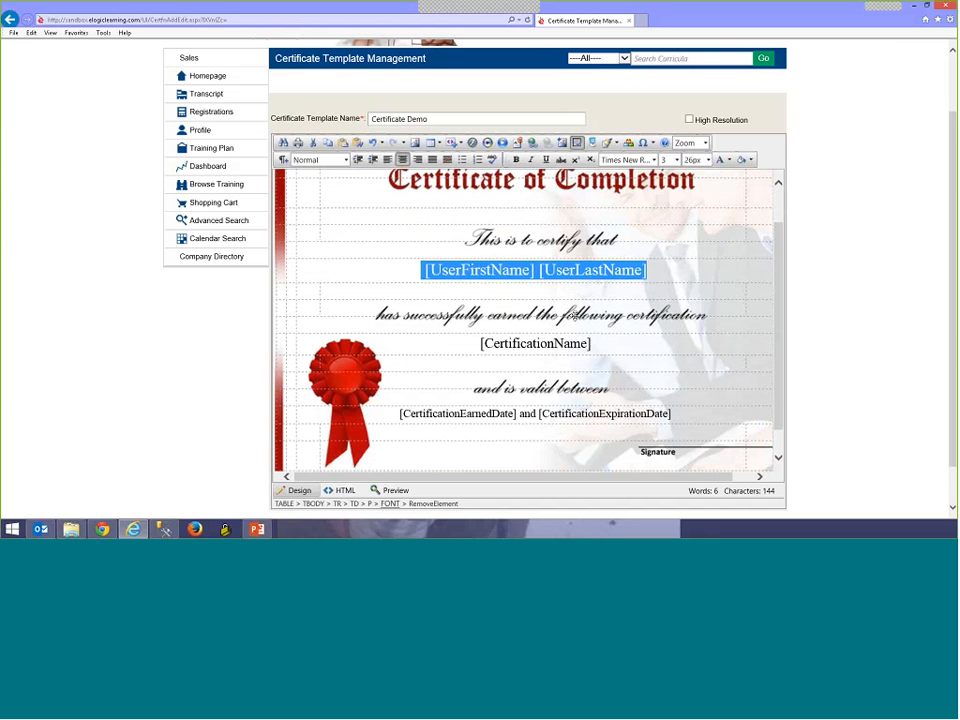
pyautogui.scroll(-1, 575, 315)
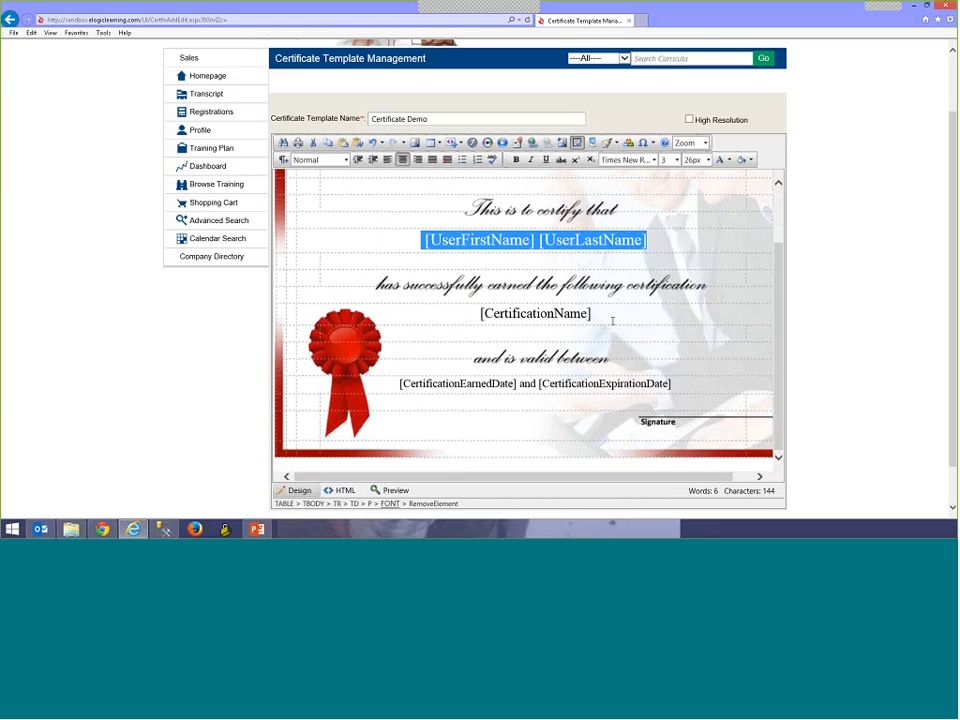
pyautogui.moveTo(519, 385); pyautogui.dragTo(400, 385)
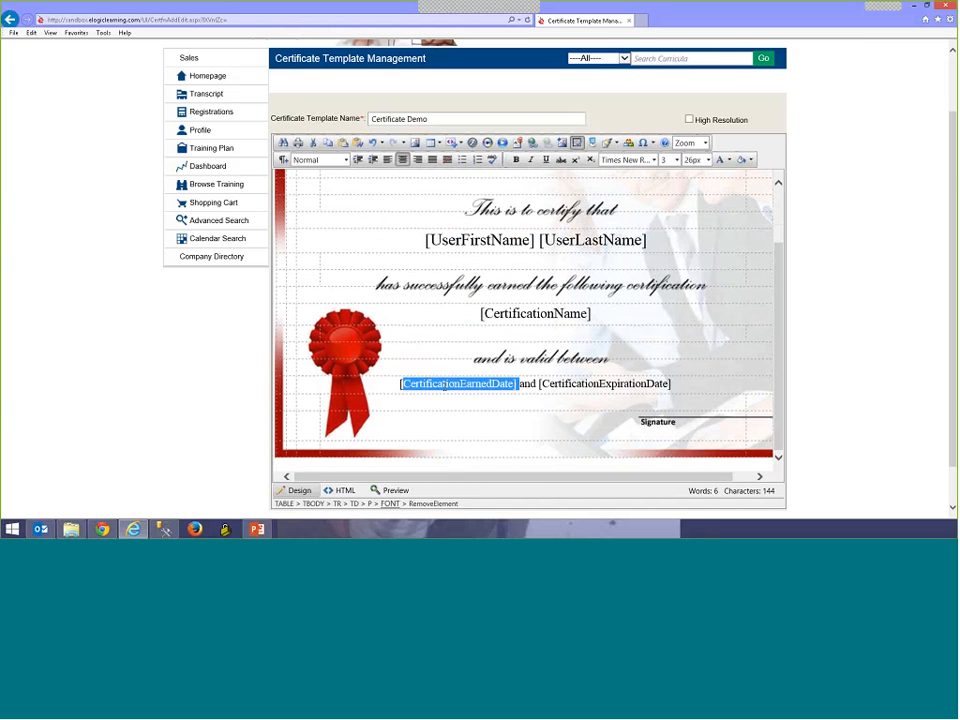
pyautogui.moveTo(590, 314); pyautogui.dragTo(479, 319)
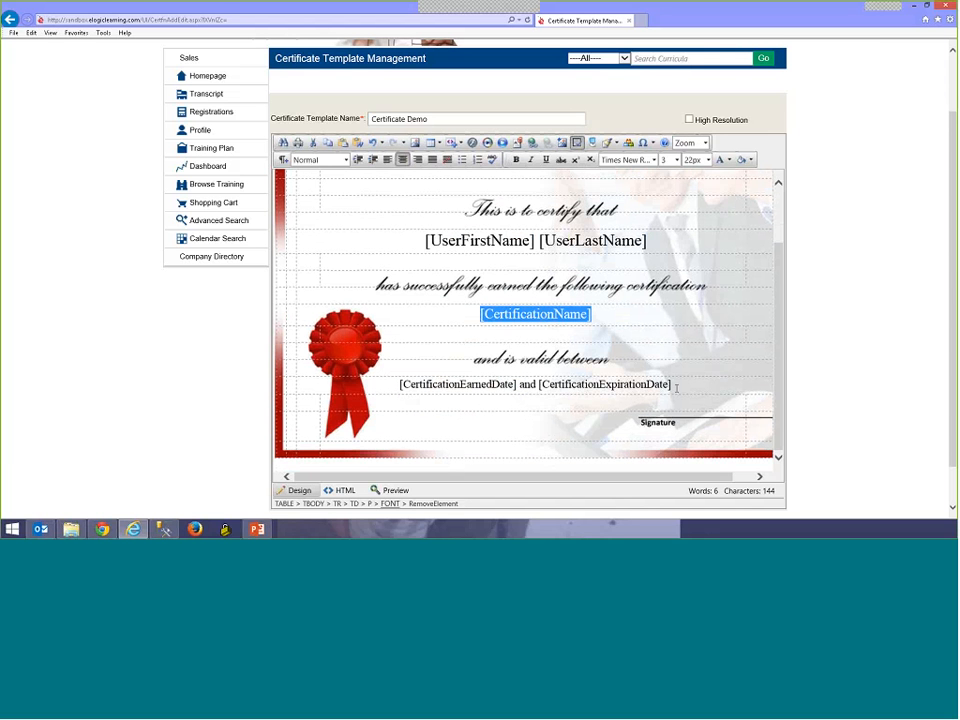
pyautogui.moveTo(679, 388); pyautogui.dragTo(591, 390)
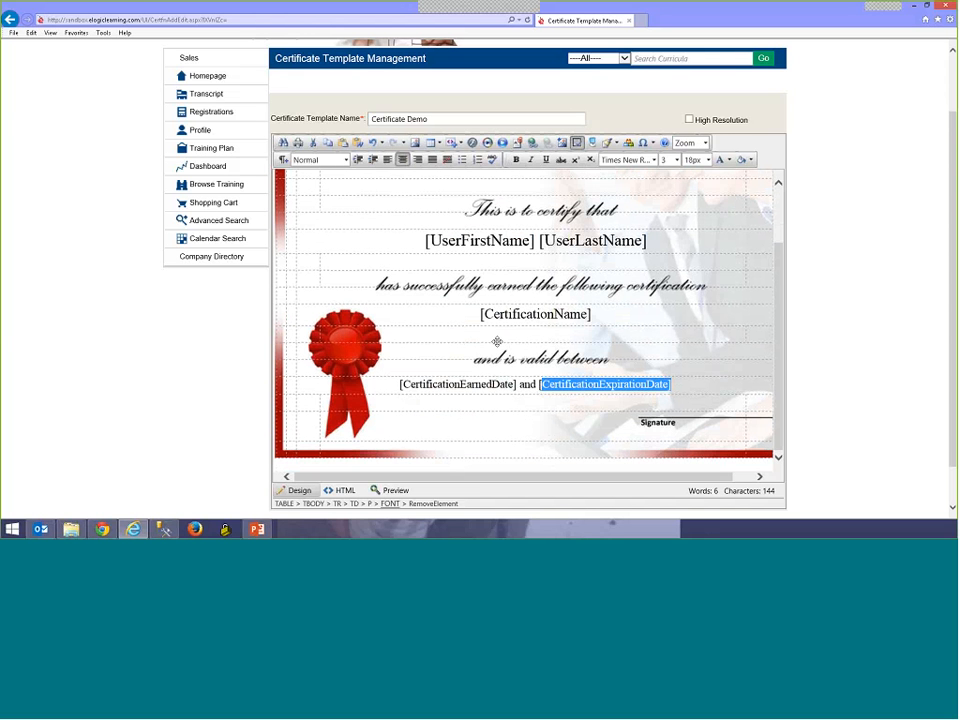
pyautogui.scroll(1, 497, 342)
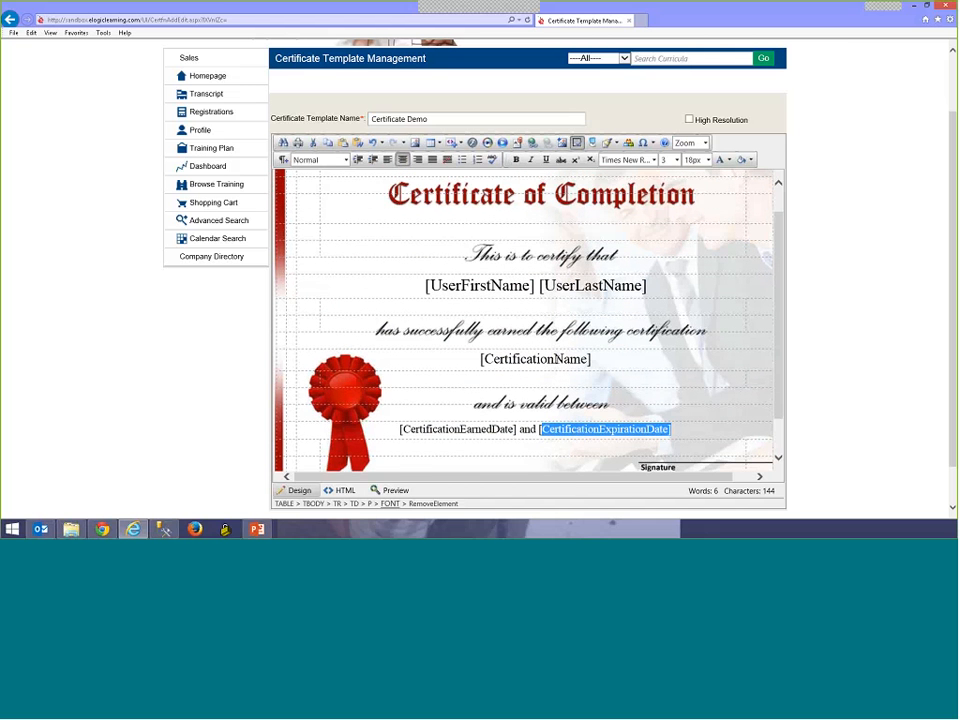
pyautogui.scroll(-1, 538, 336)
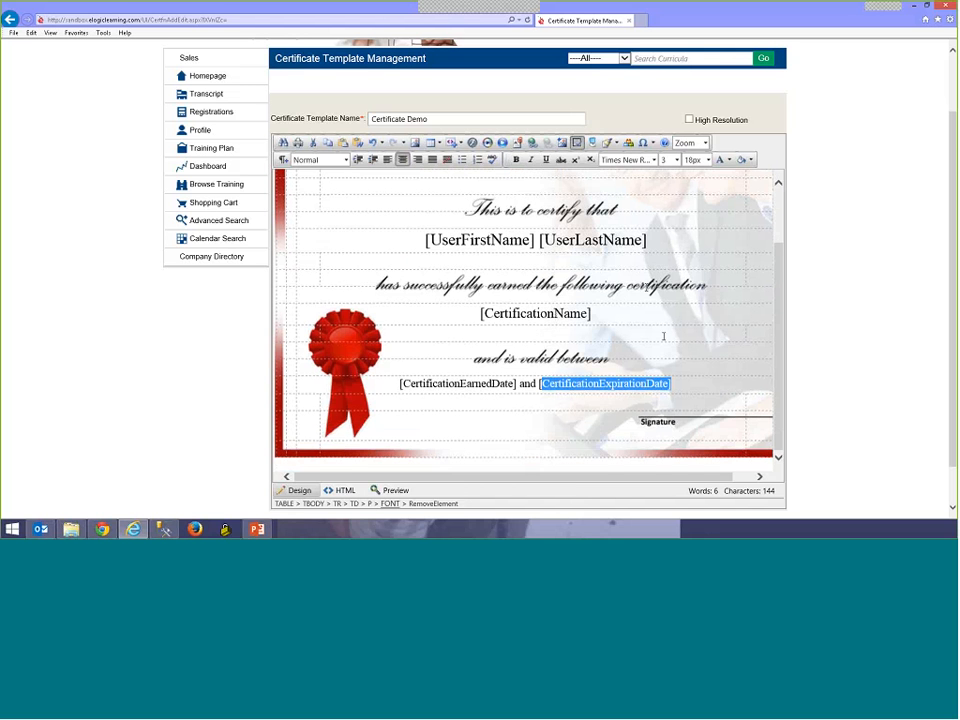
# - Review the Certificate Demo layout once more and go back to the list of certificate templates without submitting
pyautogui.scroll(1, 663, 336)
pyautogui.scroll(3, 474, 213)
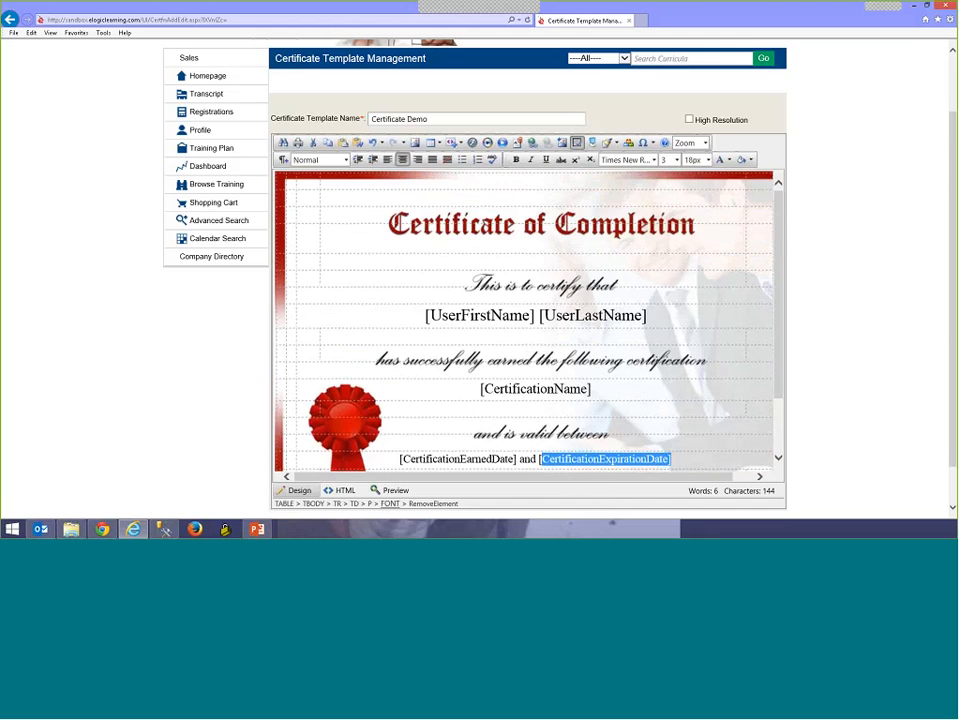
pyautogui.scroll(-2, 659, 400)
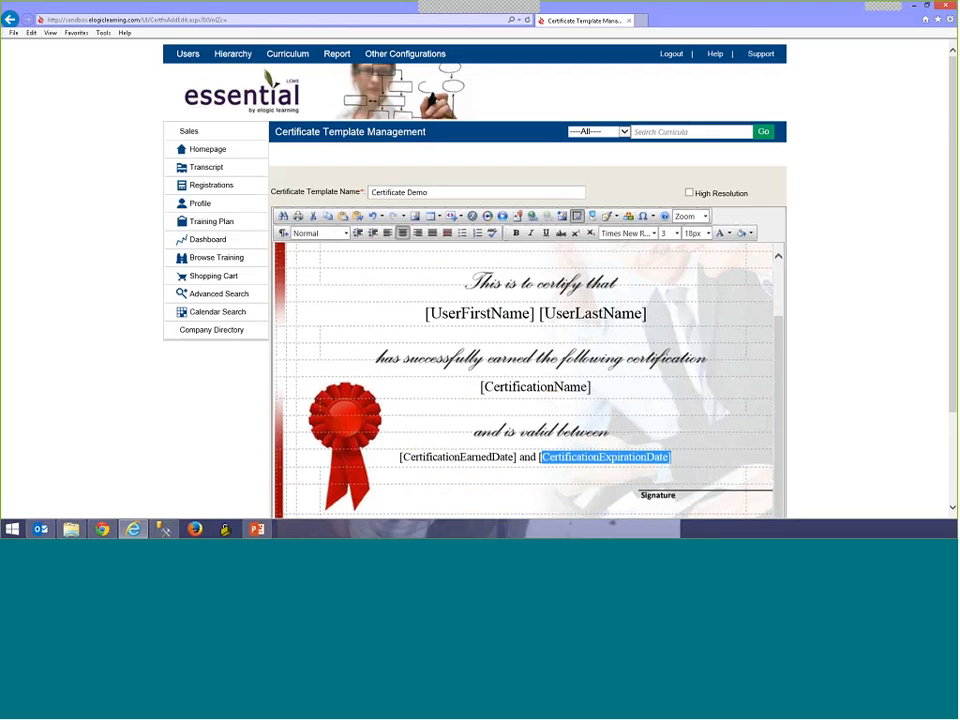
pyautogui.scroll(-2, 659, 400)
pyautogui.click(698, 480)
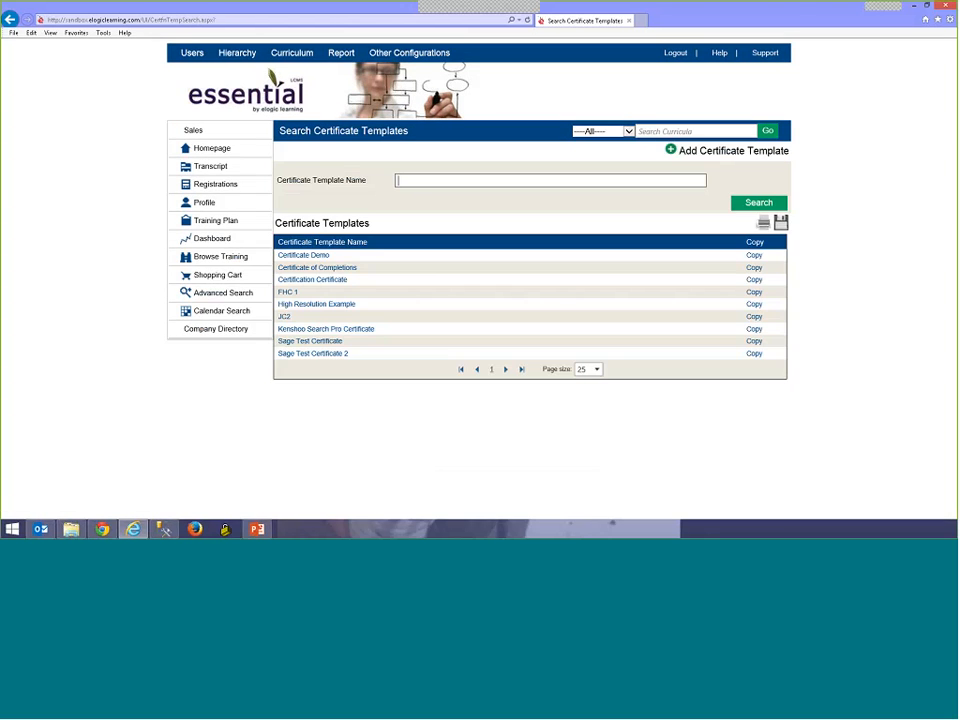
# - Open the Certification Certificate template, look over its placeholders, and go back to the template list
pyautogui.click(327, 280)
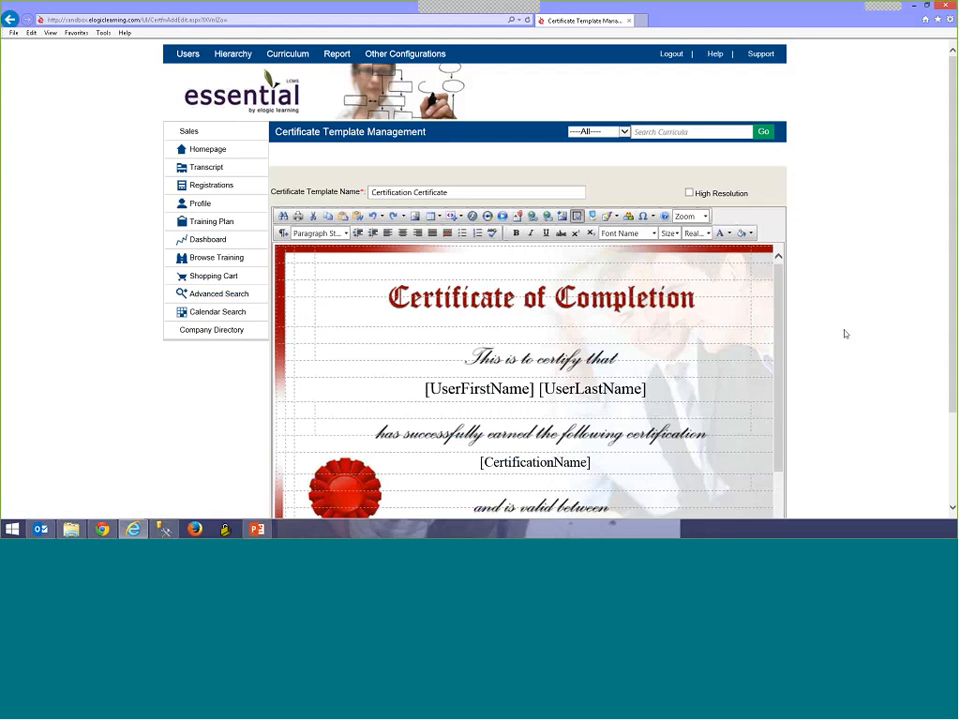
pyautogui.scroll(-1, 842, 332)
pyautogui.scroll(-1, 690, 459)
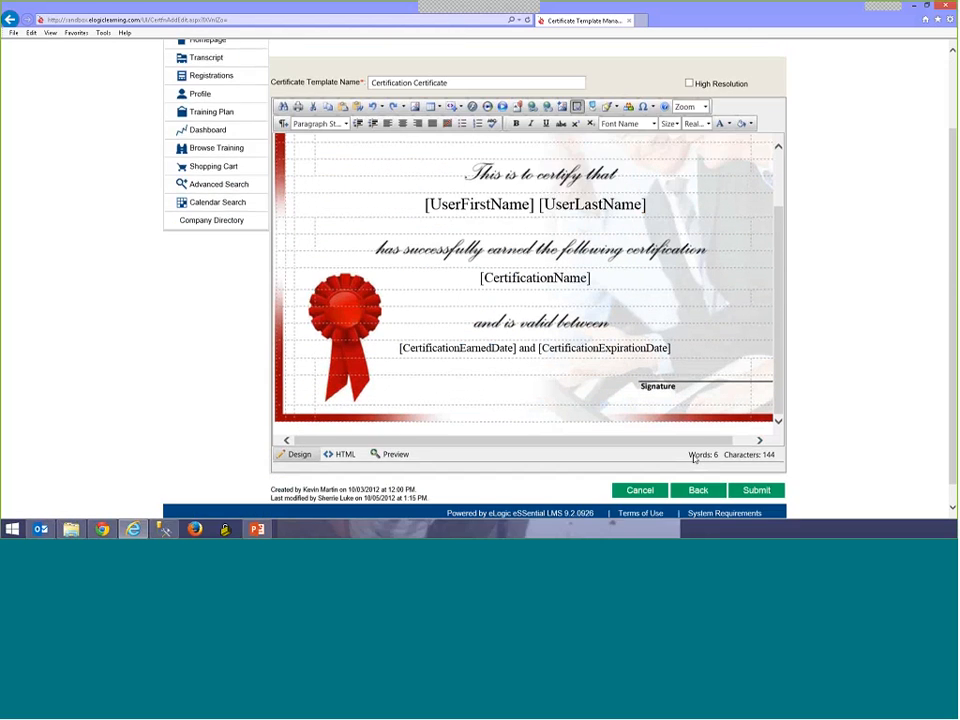
pyautogui.click(699, 481)
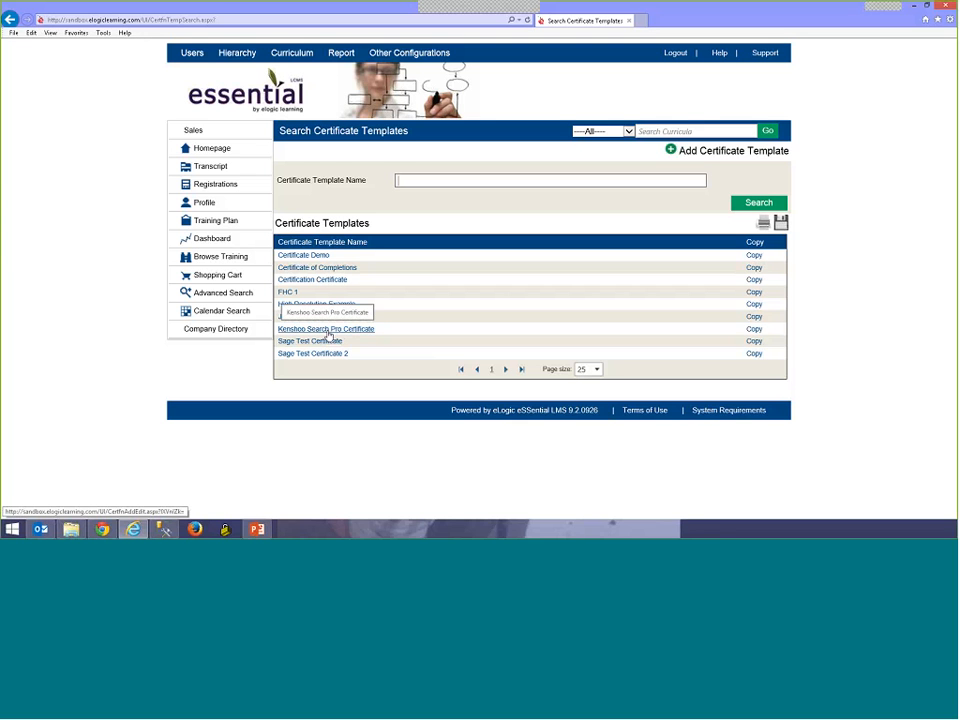
# - Open the Certificate of Completions template and view its user name and curriculum name placeholders
pyautogui.click(324, 270)
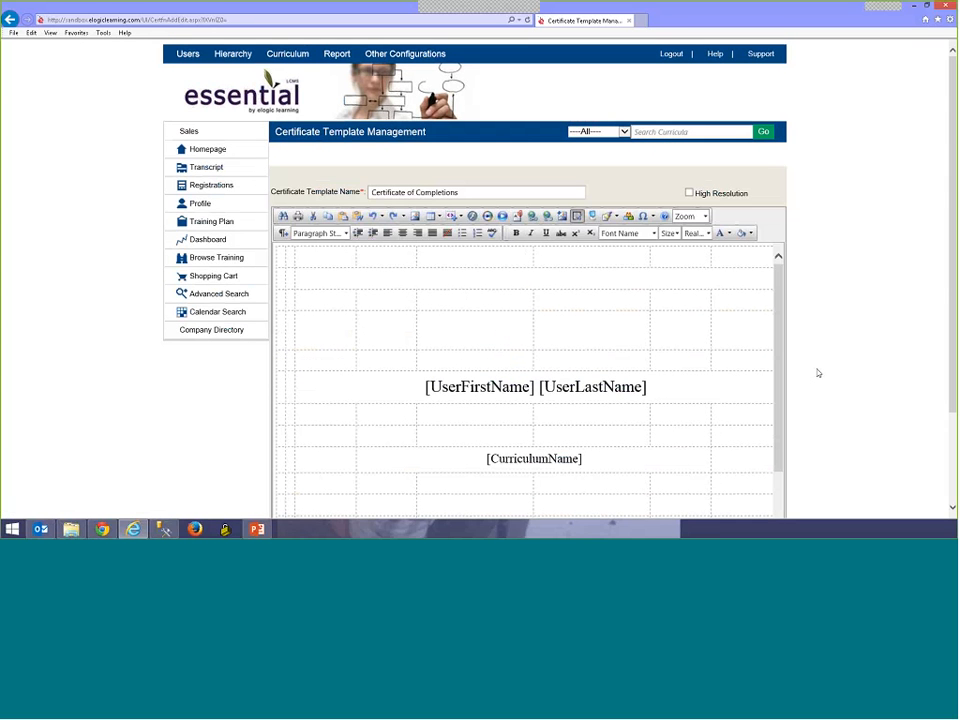
pyautogui.scroll(-3, 817, 376)
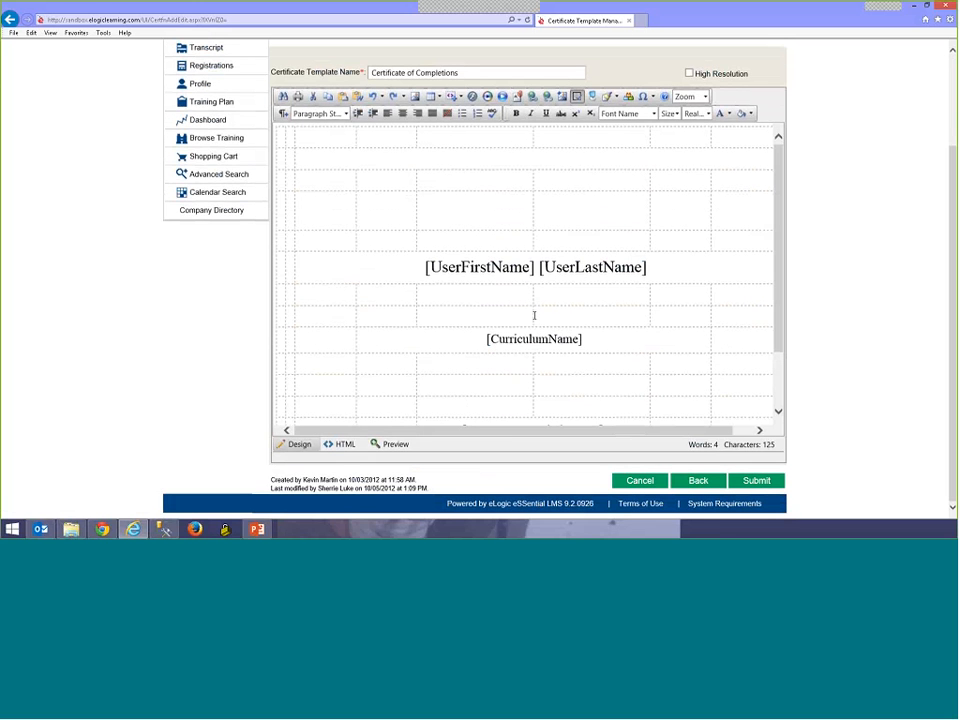
# - Highlight the curriculum name placeholder and look over the Certificate of Completions layout, including its completion date and signature areas
pyautogui.tripleClick(474, 339)
pyautogui.scroll(-1, 580, 355)
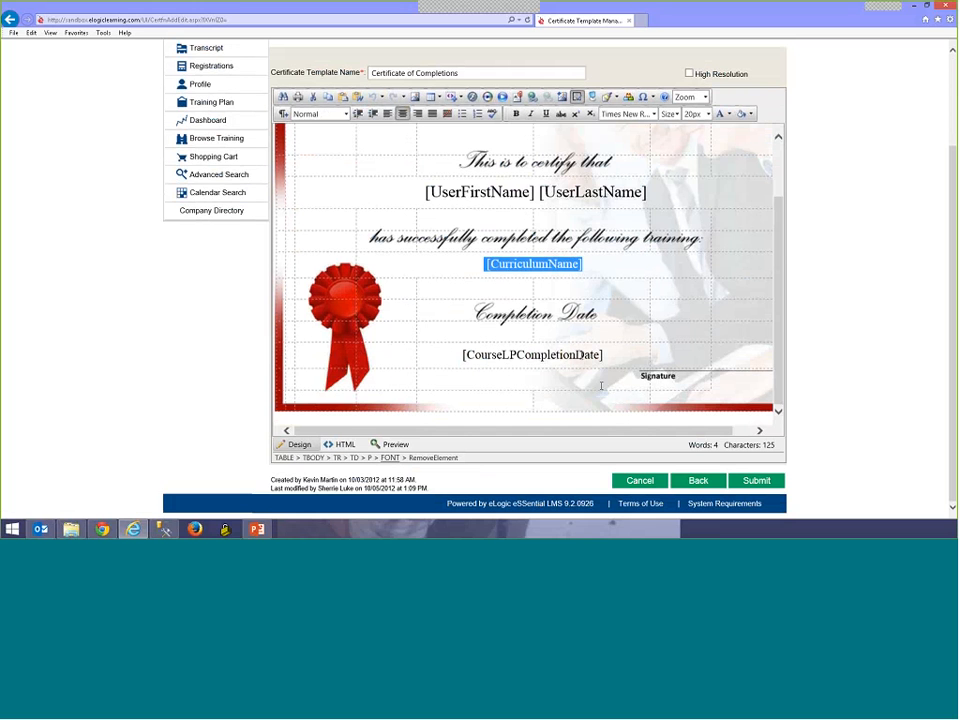
pyautogui.scroll(2, 601, 385)
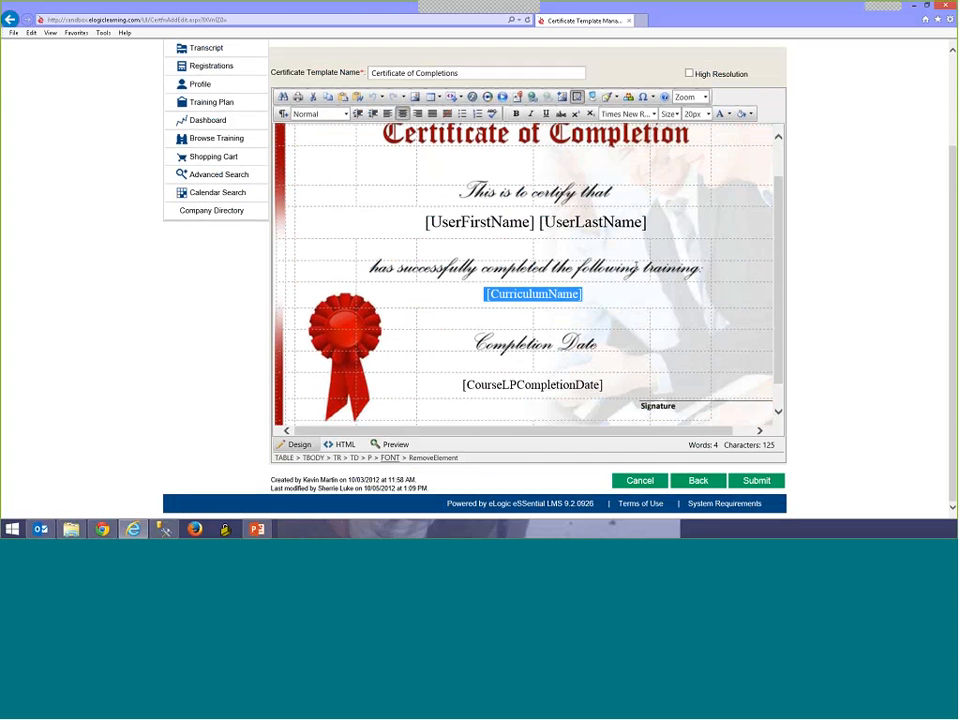
pyautogui.scroll(-1, 643, 319)
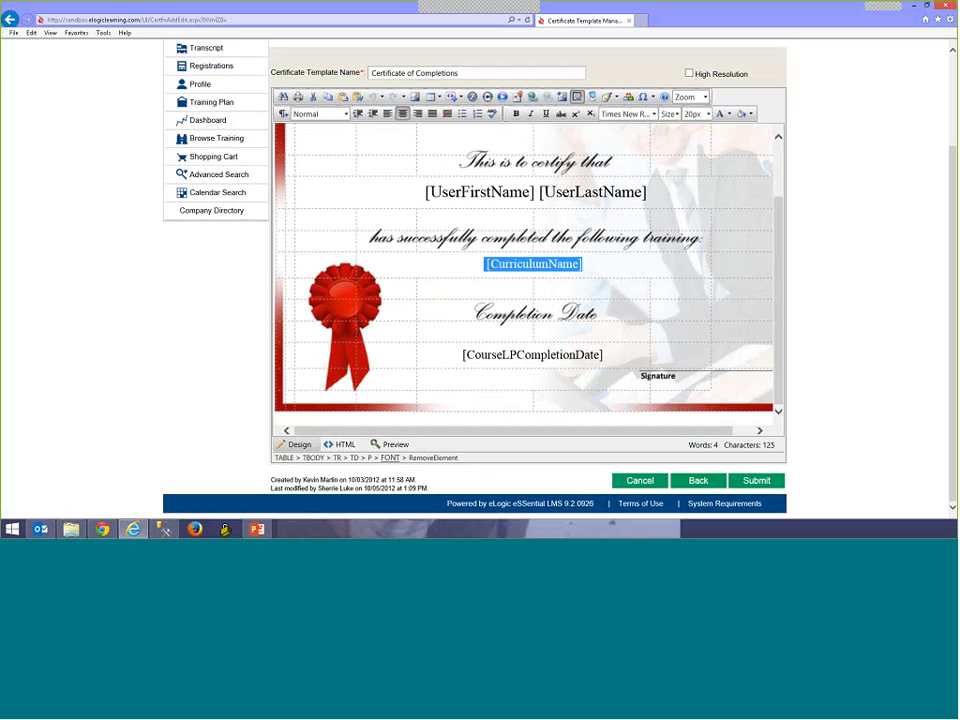
pyautogui.click(652, 378)
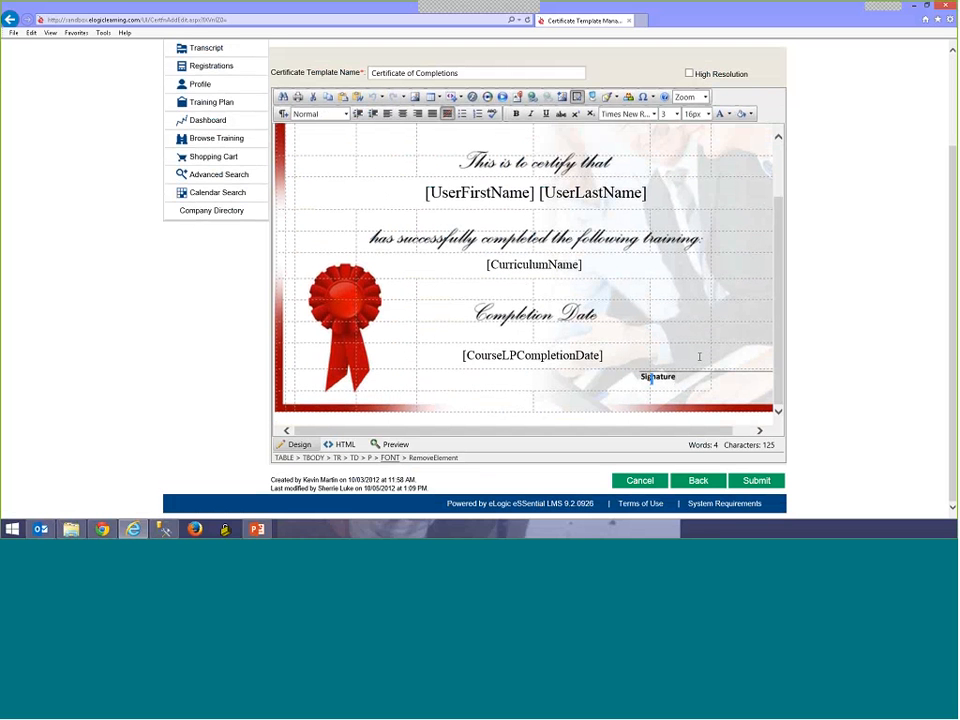
pyautogui.click(718, 361)
pyautogui.scroll(2, 610, 346)
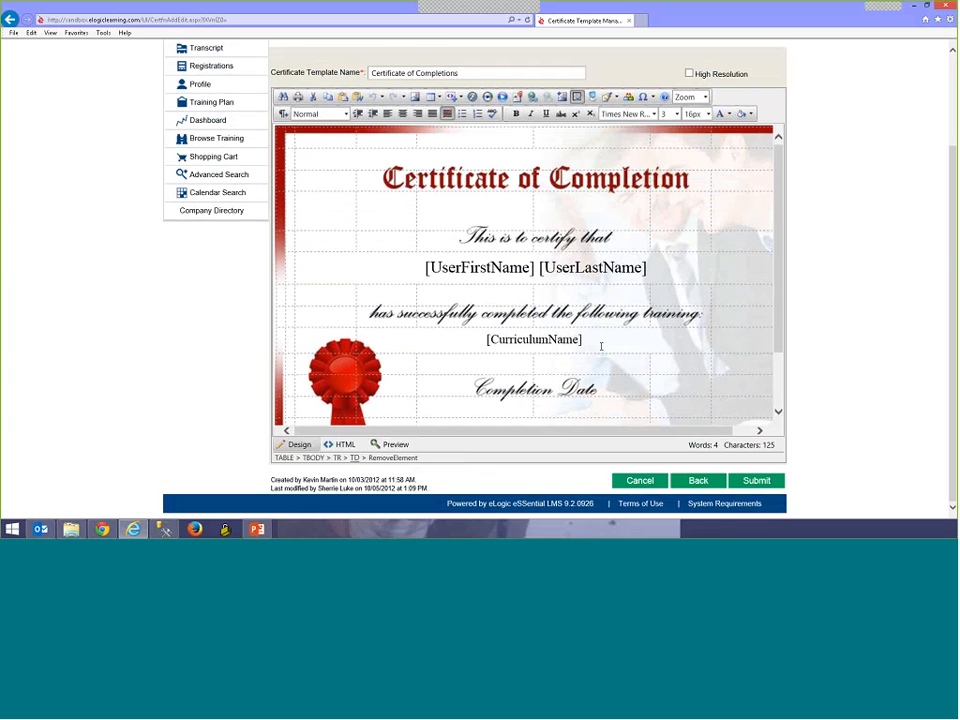
pyautogui.scroll(1, 601, 346)
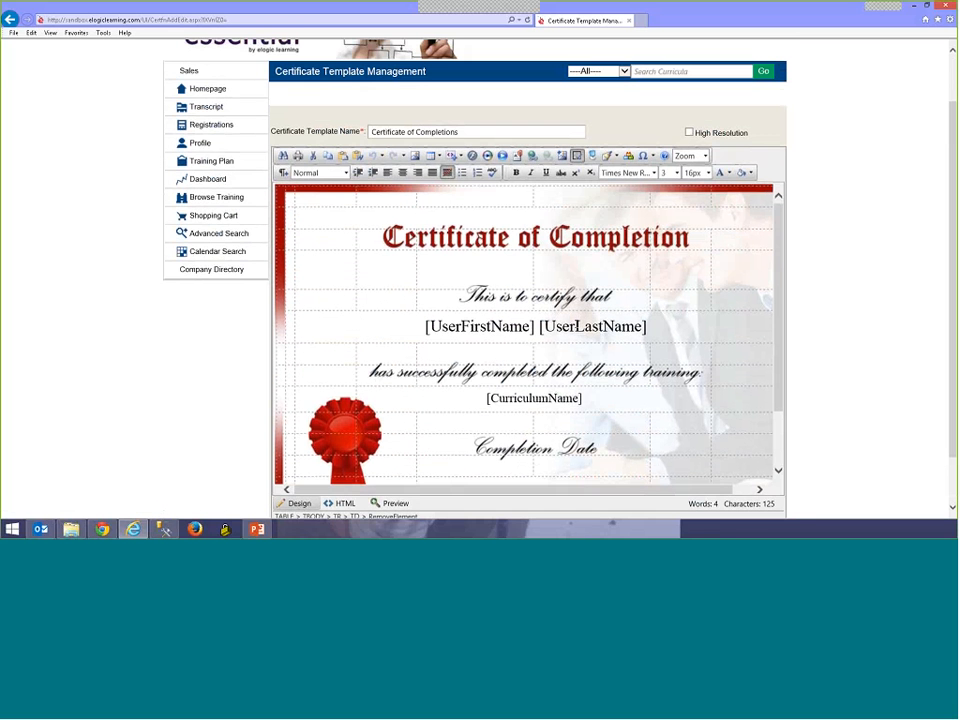
pyautogui.scroll(1, 316, 246)
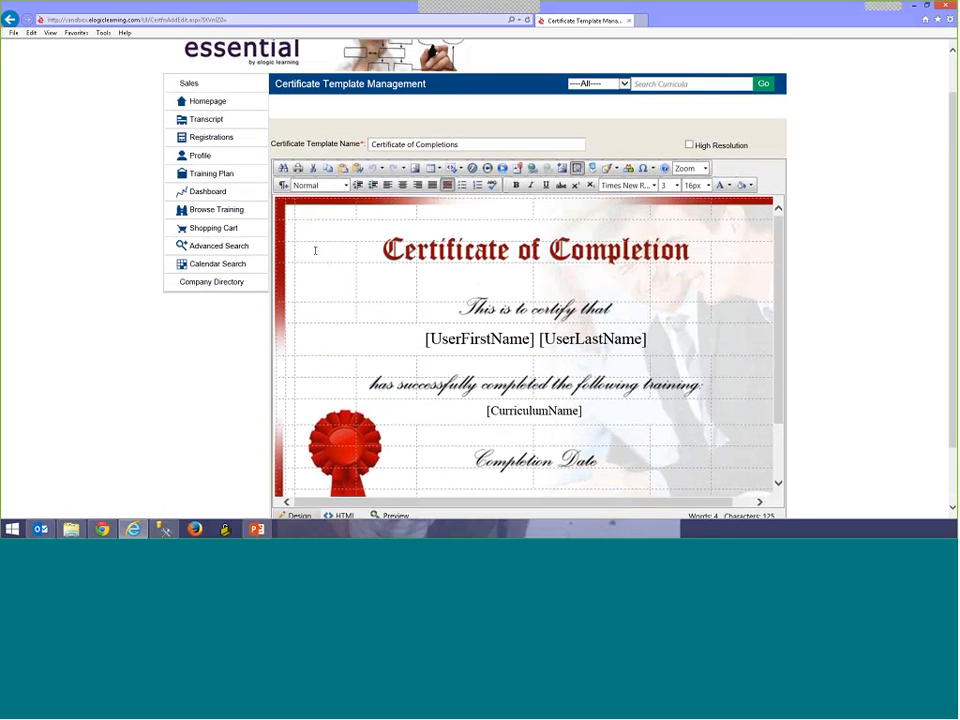
# - Open the properties of the certificate's layout table and check its height and width
pyautogui.rightClick(315, 251)
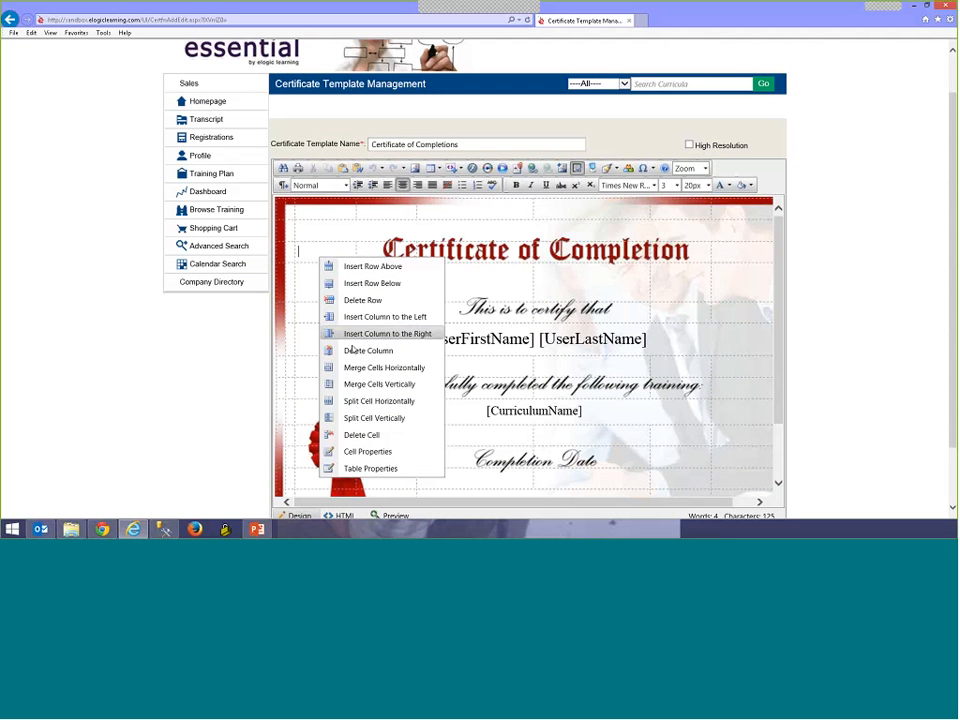
pyautogui.click(376, 469)
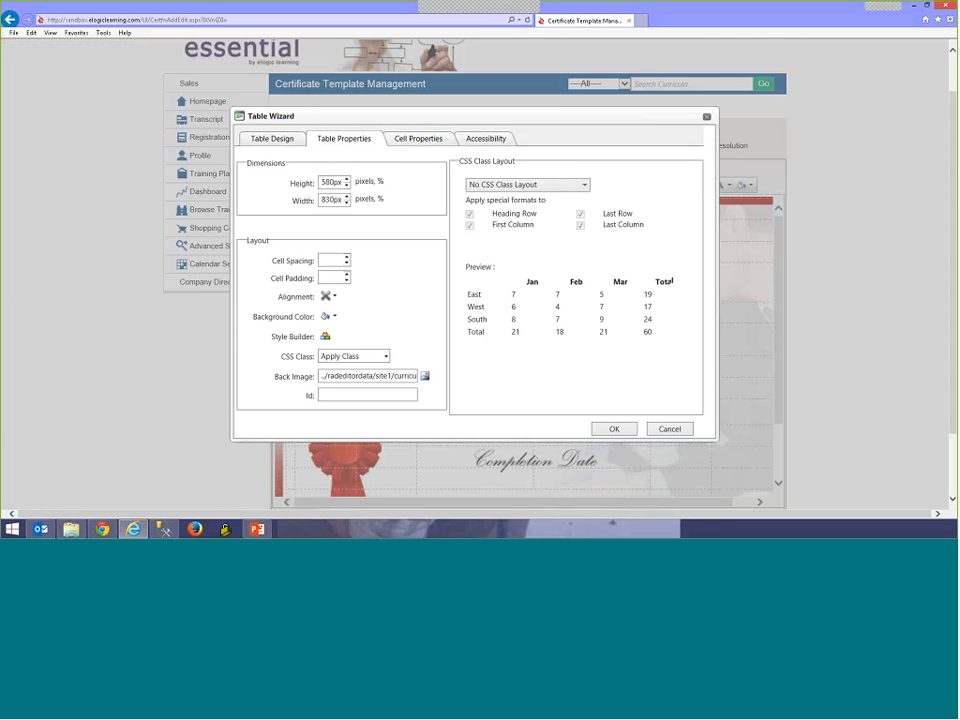
pyautogui.click(320, 182)
pyautogui.doubleClick(320, 182)
pyautogui.doubleClick(321, 199)
pyautogui.click(328, 216)
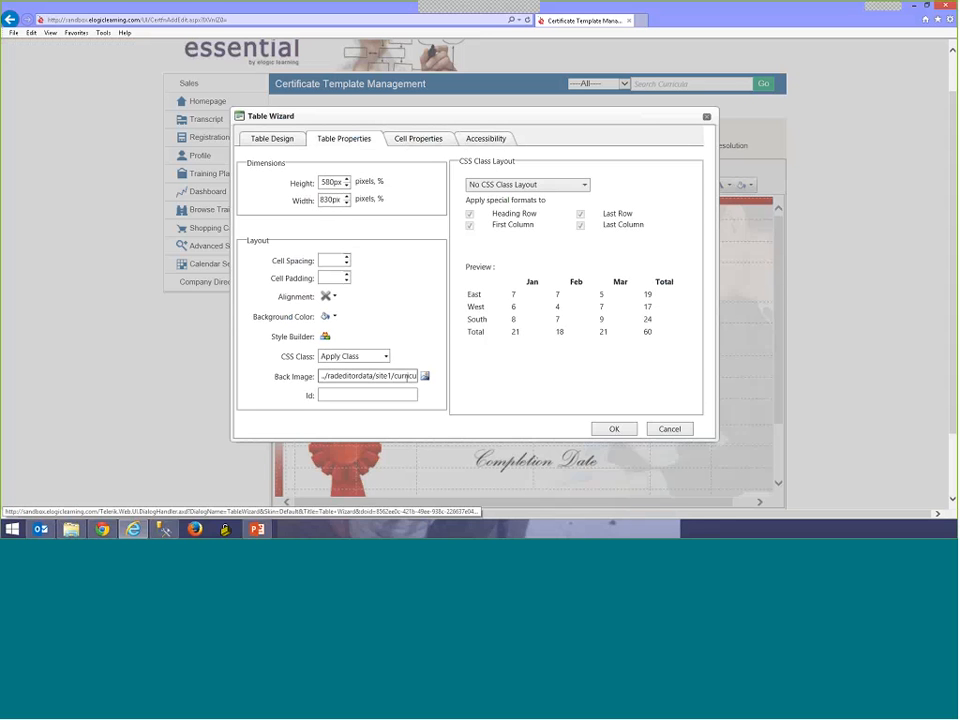
# - Clear the table's background image path and browse the Site1 image folder for a replacement
pyautogui.click(407, 377)
pyautogui.click(411, 376)
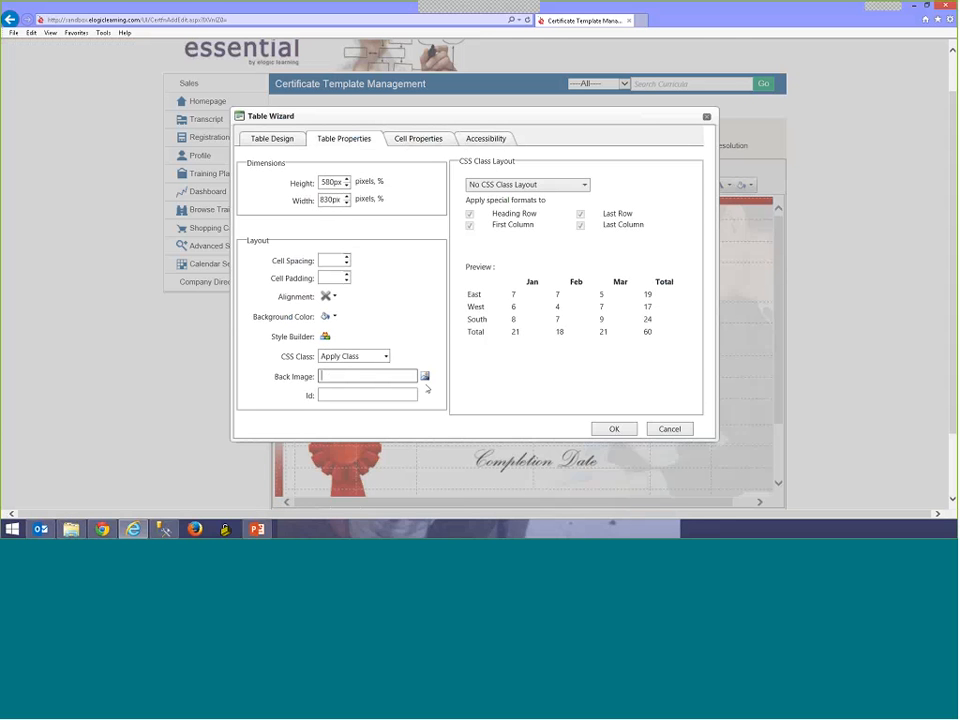
pyautogui.click(428, 377)
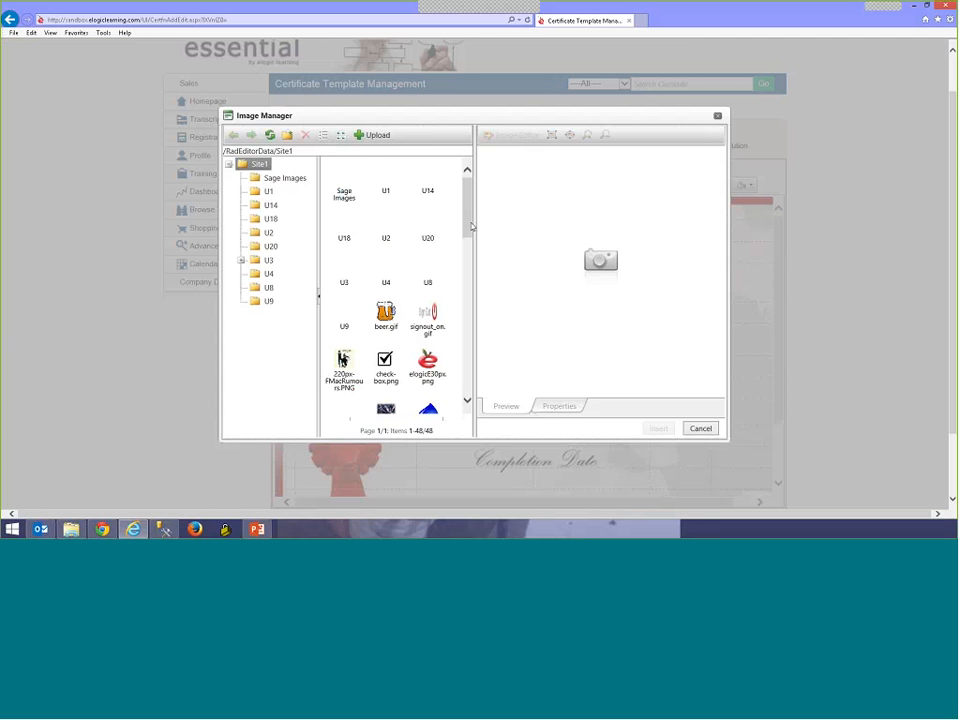
pyautogui.moveTo(468, 226); pyautogui.dragTo(476, 300)
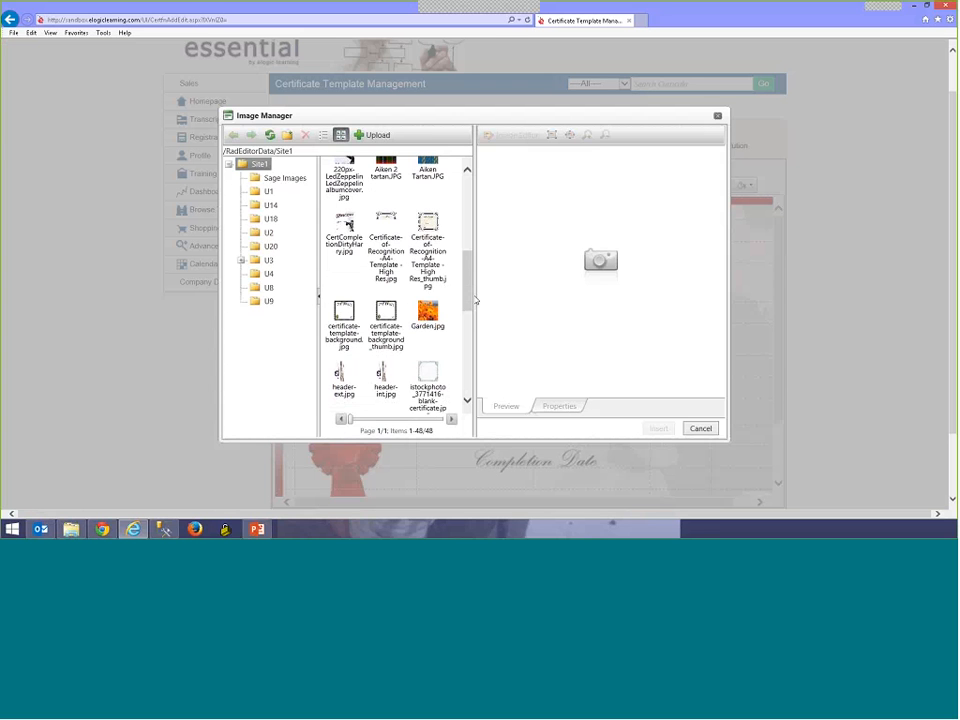
pyautogui.scroll(-6, 462, 292)
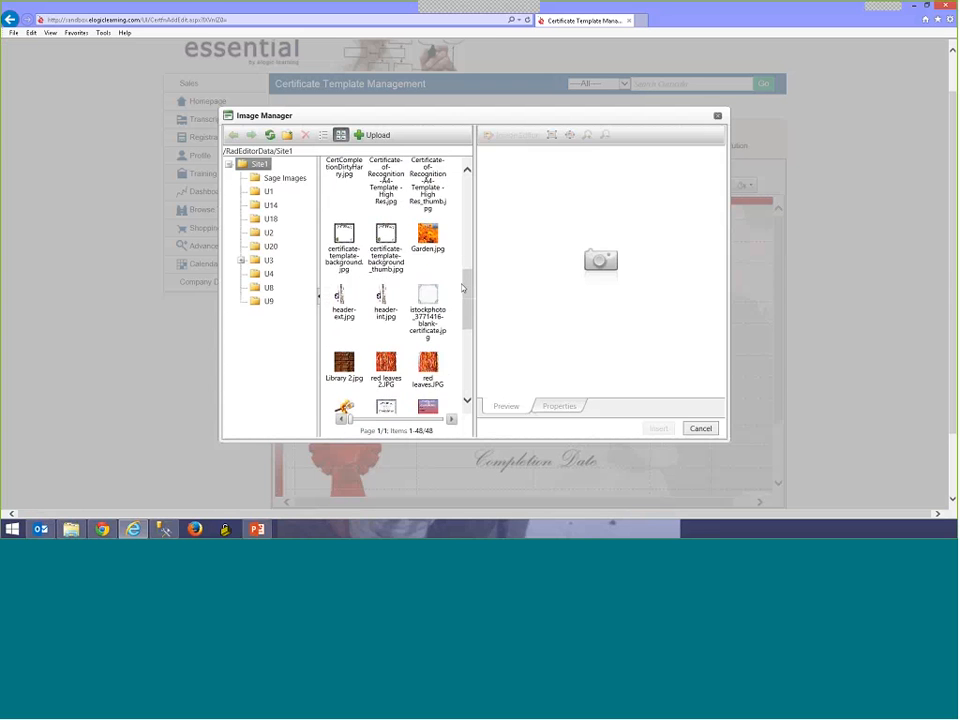
pyautogui.scroll(-5, 460, 290)
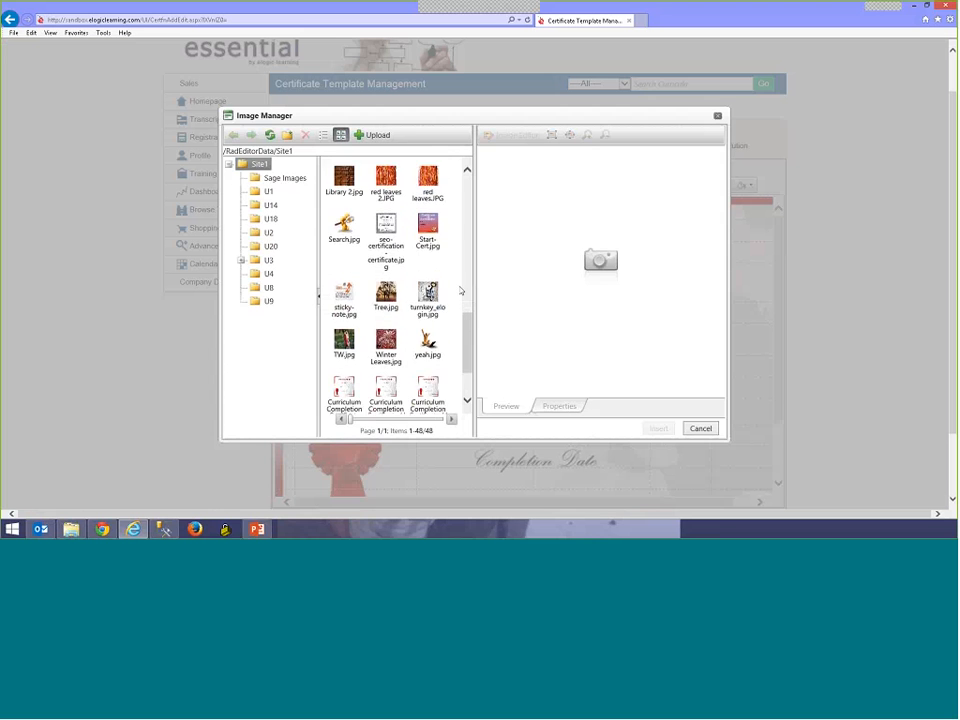
pyautogui.scroll(-5, 460, 292)
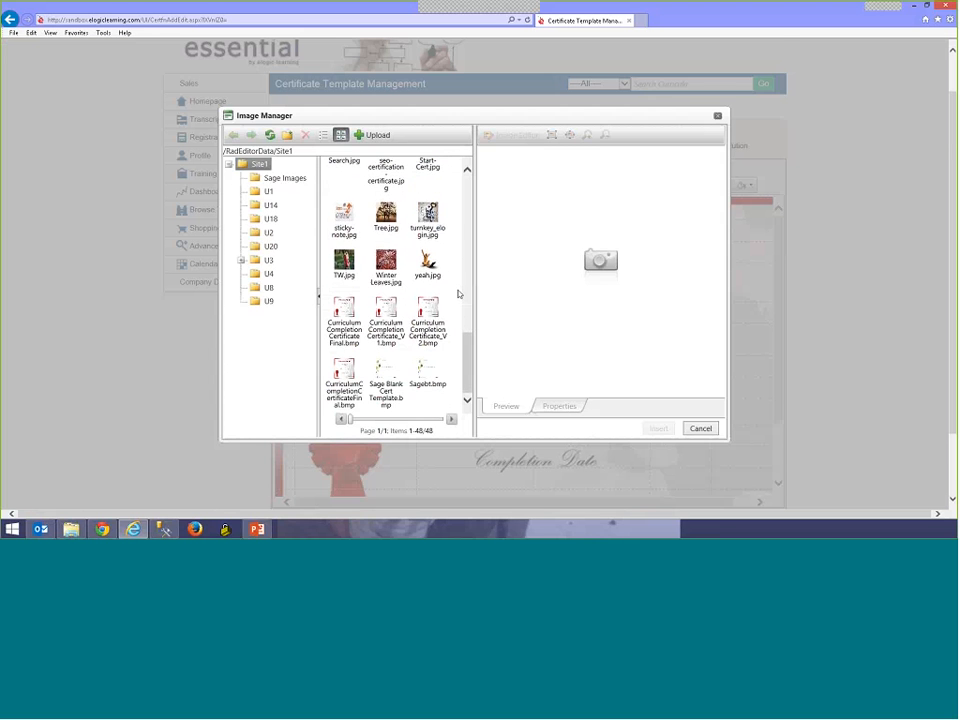
# - Start an image upload and choose Training-Certificate-Template.jpg from the Pictures folder
pyautogui.click(376, 65)
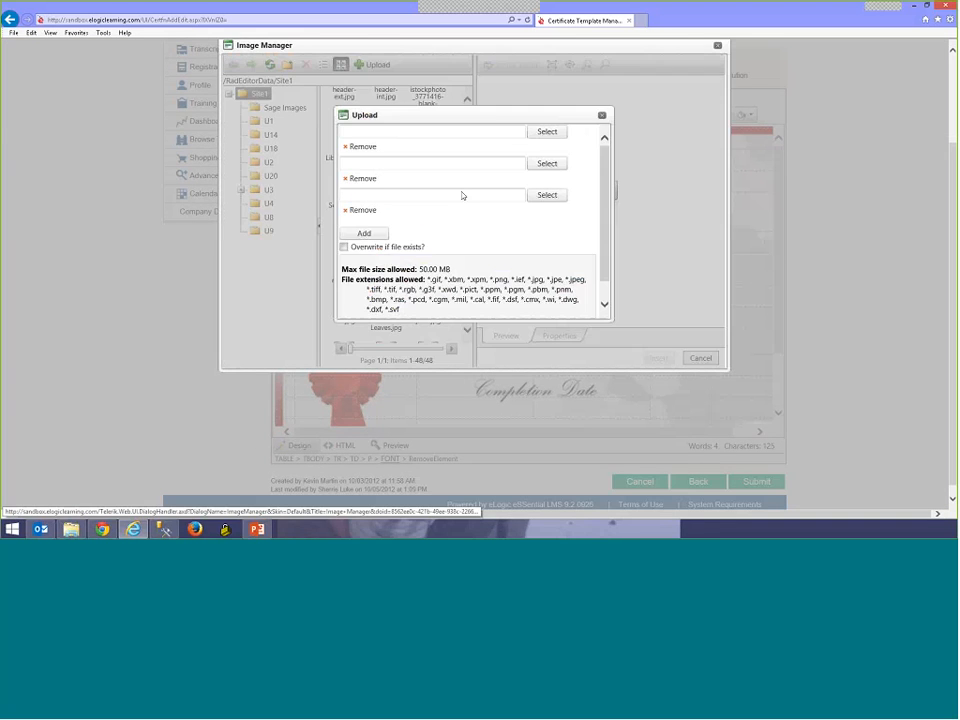
pyautogui.click(463, 195)
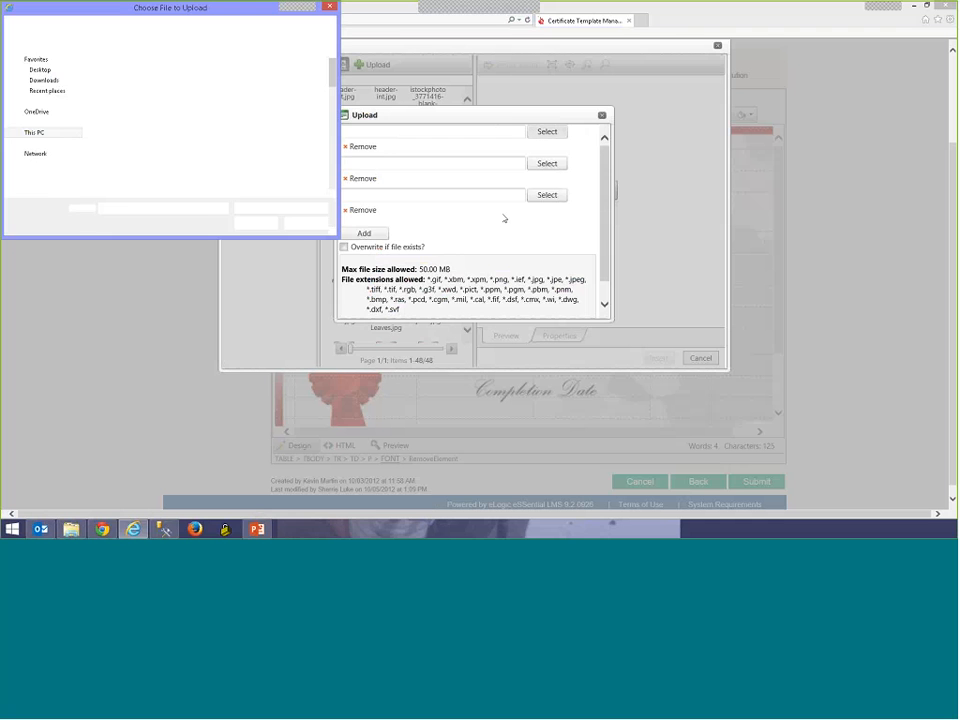
pyautogui.scroll(-3, 250, 75)
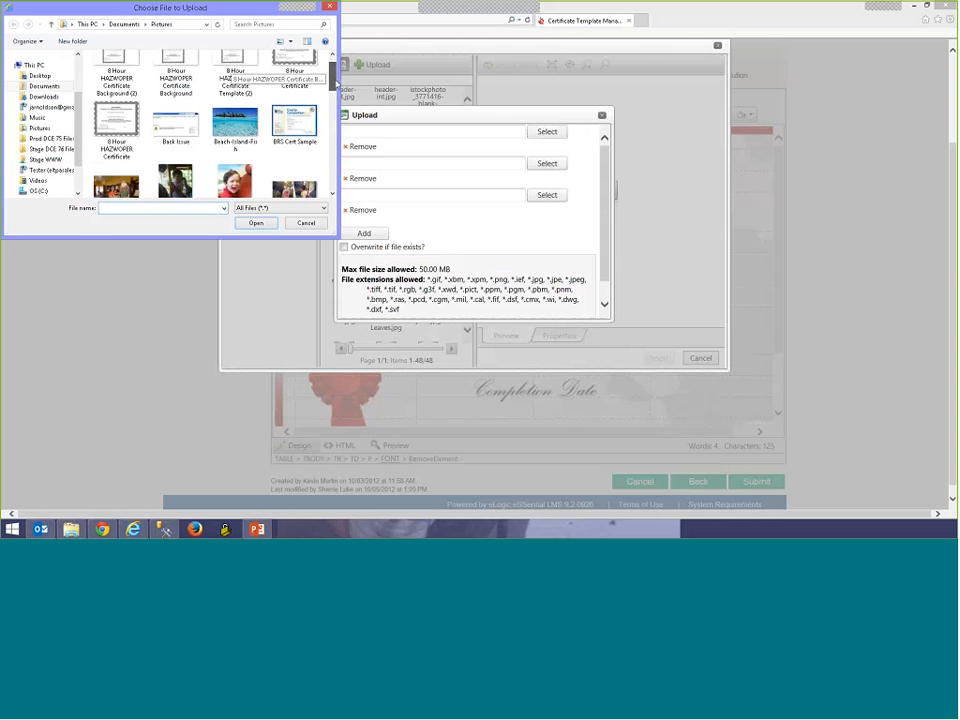
pyautogui.moveTo(335, 105); pyautogui.dragTo(341, 176)
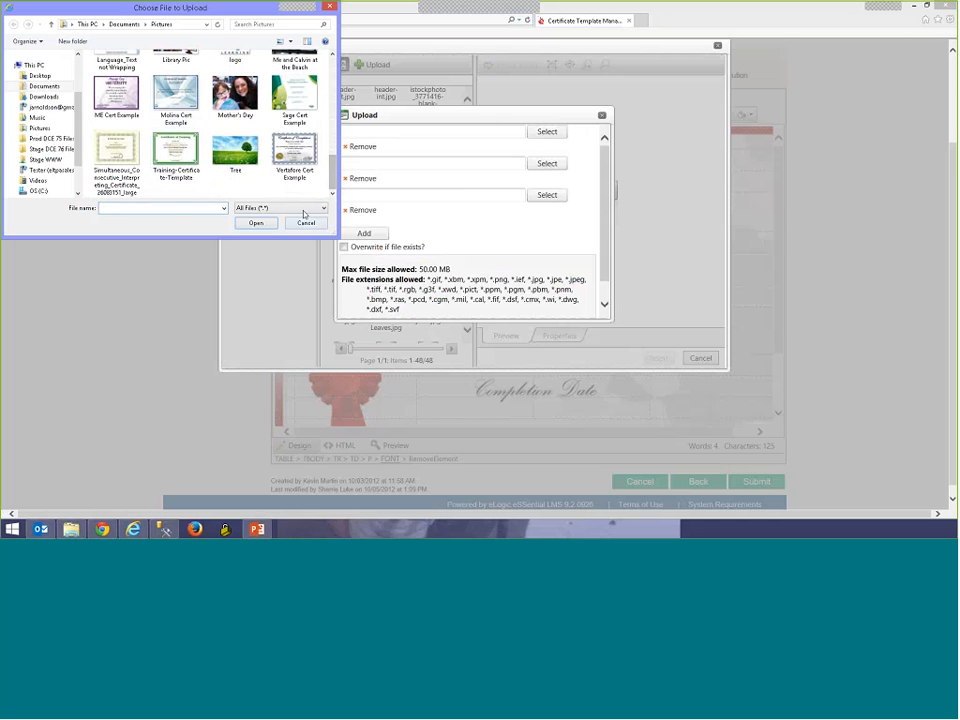
pyautogui.click(180, 150)
pyautogui.click(257, 222)
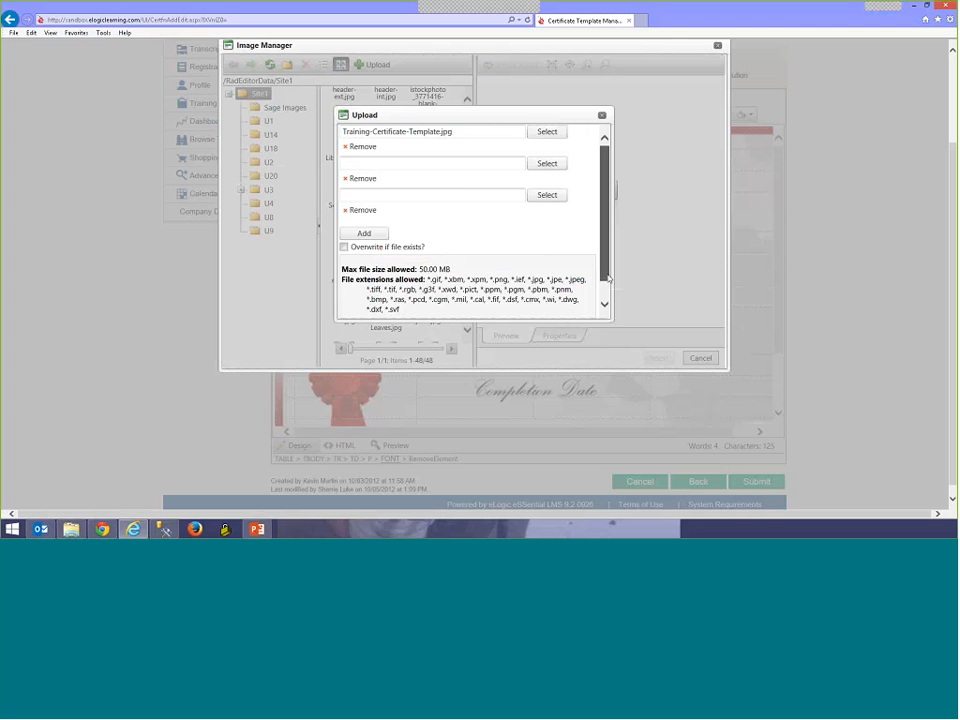
# - Highlight the allowed file extensions and upload the chosen certificate image to the Site1 folder
pyautogui.scroll(-1, 606, 278)
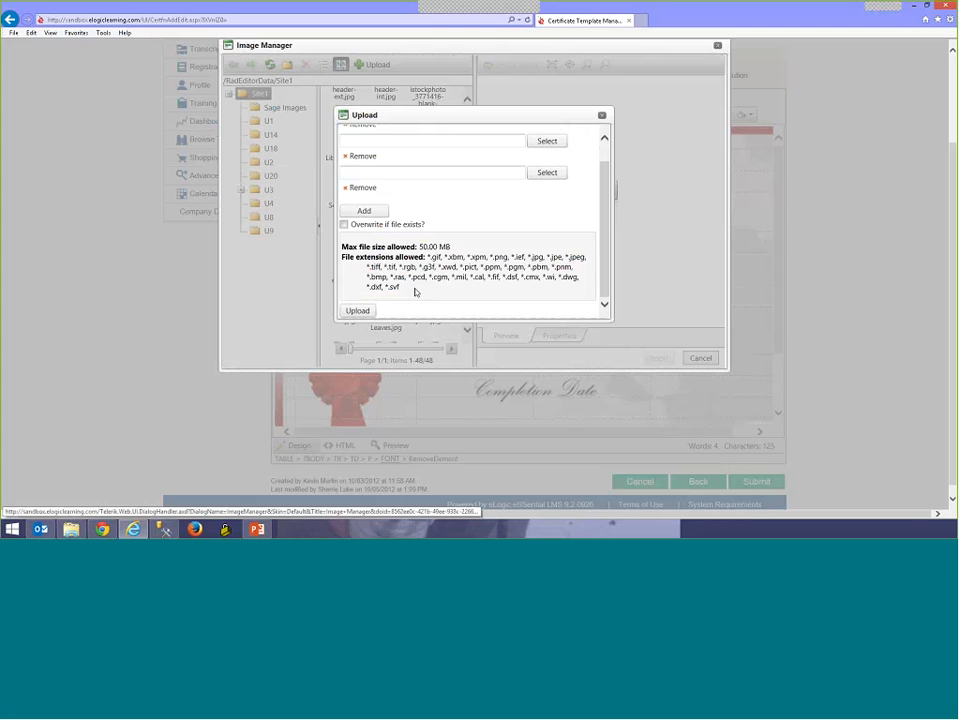
pyautogui.moveTo(415, 292); pyautogui.dragTo(360, 258)
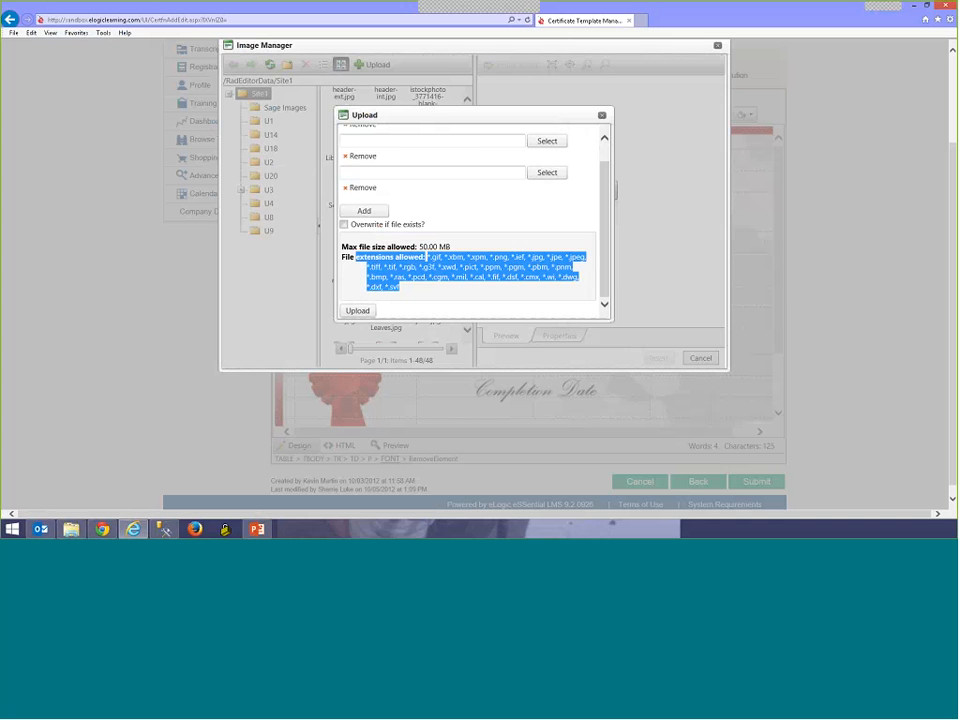
pyautogui.click(602, 115)
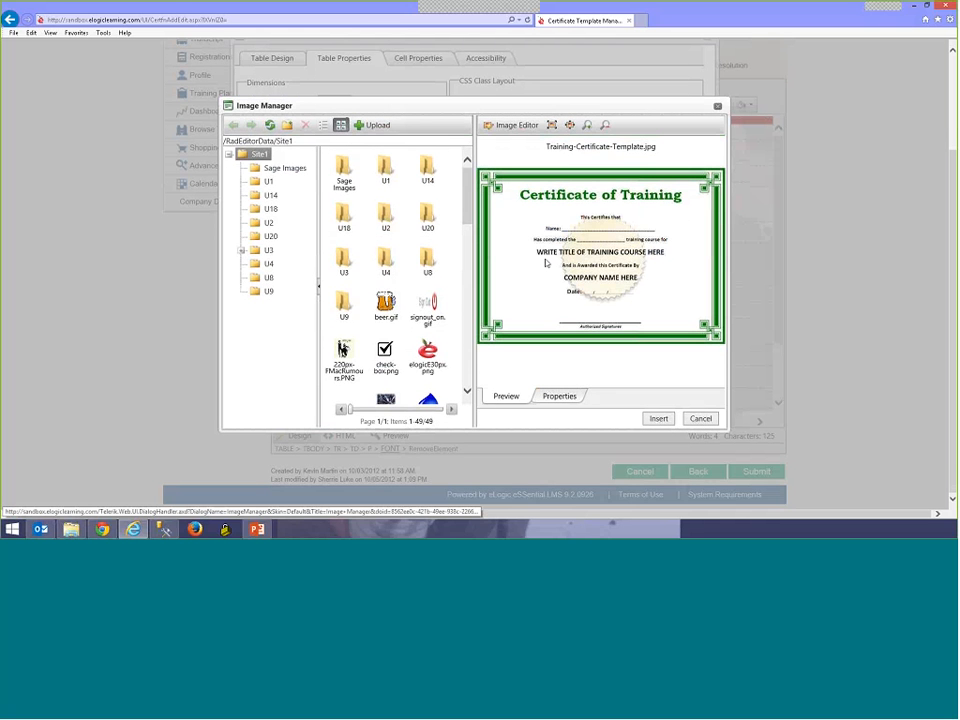
# - Resize the uploaded certificate image to 830 by 580 px and save it as Training-Certificate-Template_thumb.jpg
pyautogui.click(514, 129)
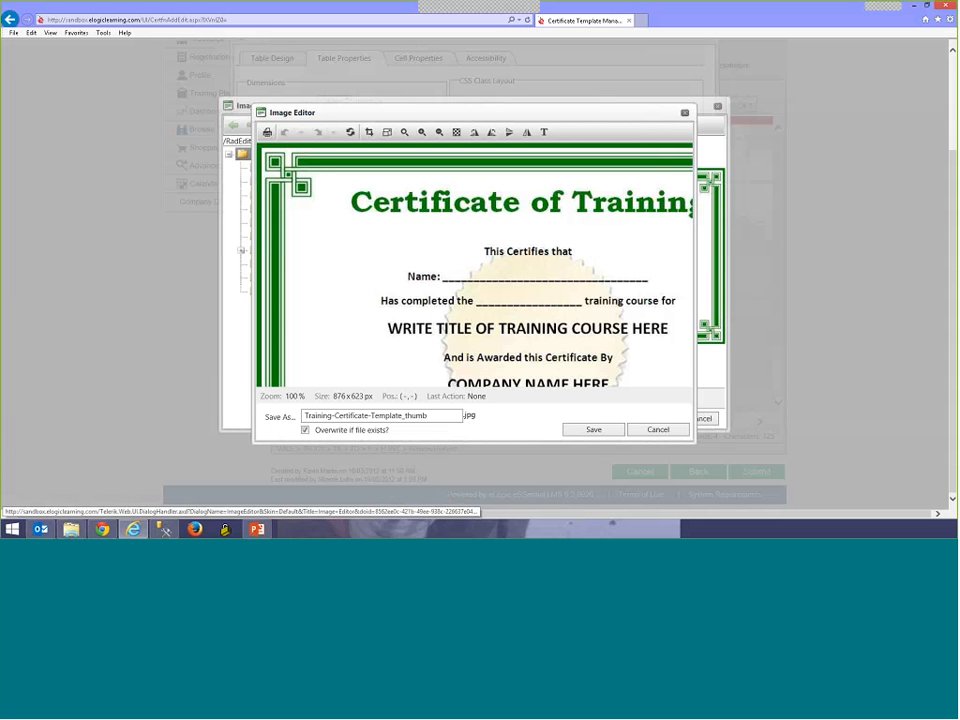
pyautogui.click(385, 133)
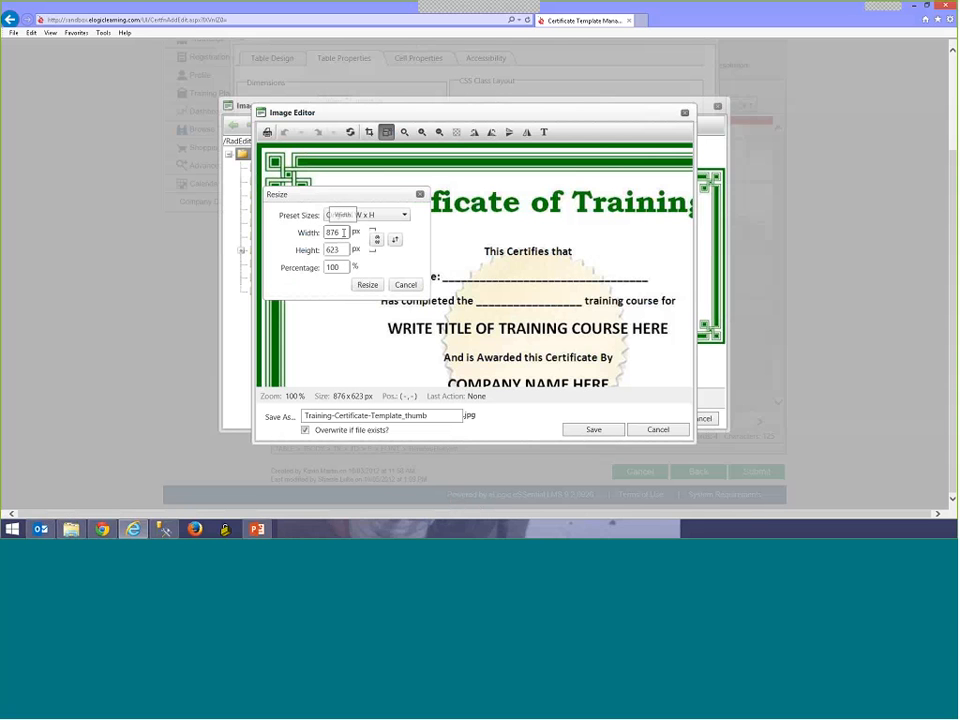
pyautogui.moveTo(343, 232); pyautogui.dragTo(321, 232)
pyautogui.write('830')
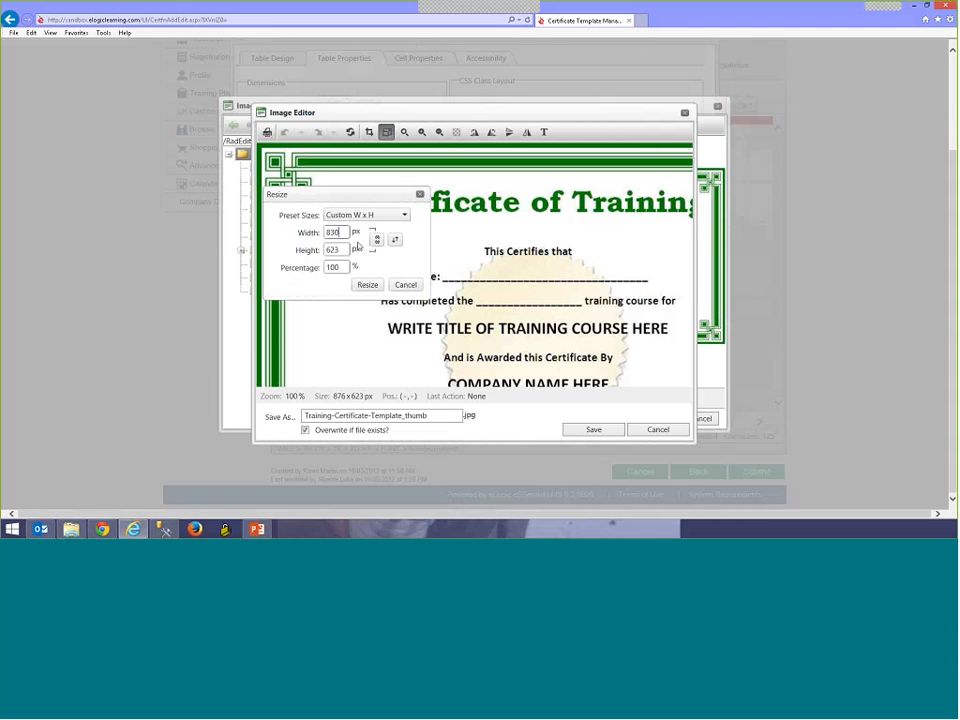
pyautogui.moveTo(346, 250); pyautogui.dragTo(301, 256)
pyautogui.write('580')
pyautogui.click(367, 287)
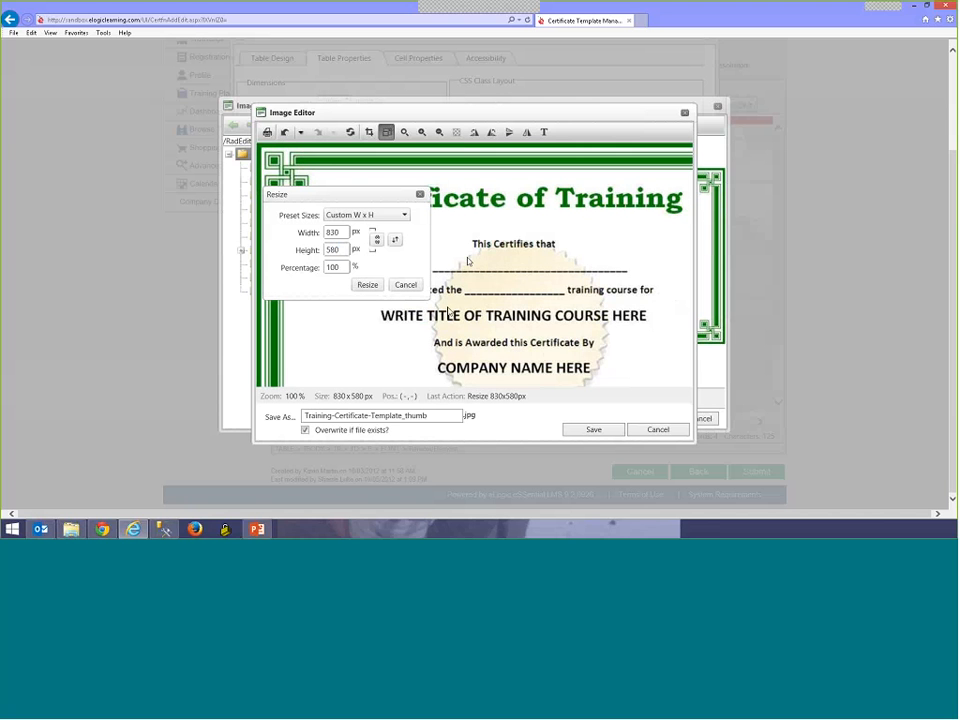
pyautogui.click(594, 429)
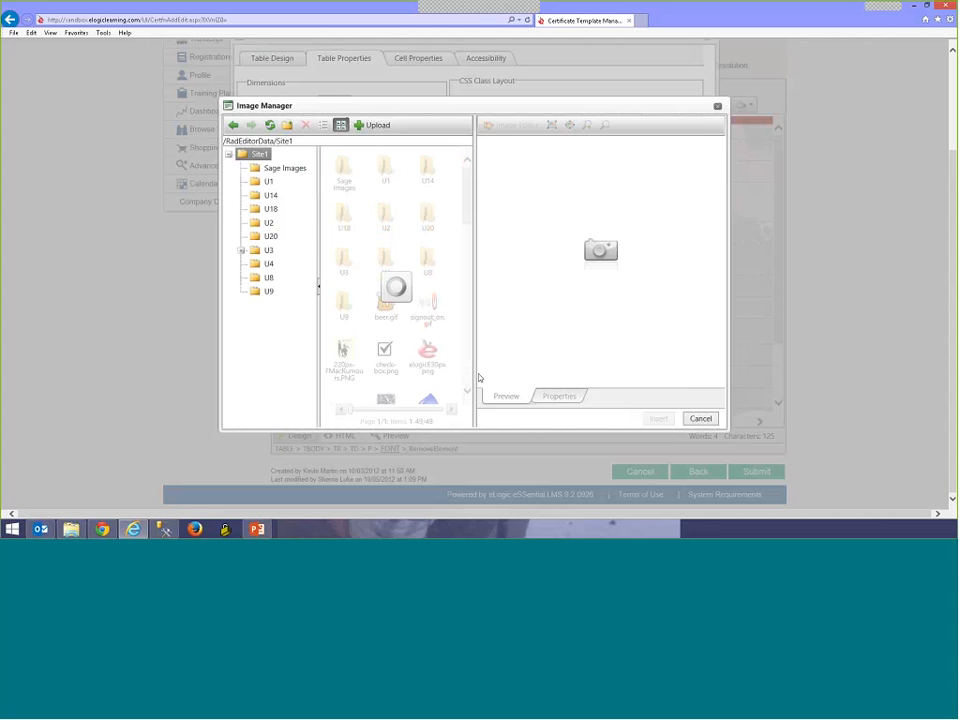
# - Insert Training-Certificate-Template_thumb.jpg as the table's background image and apply the table properties
pyautogui.moveTo(467, 215); pyautogui.dragTo(470, 325)
pyautogui.scroll(-3, 470, 325)
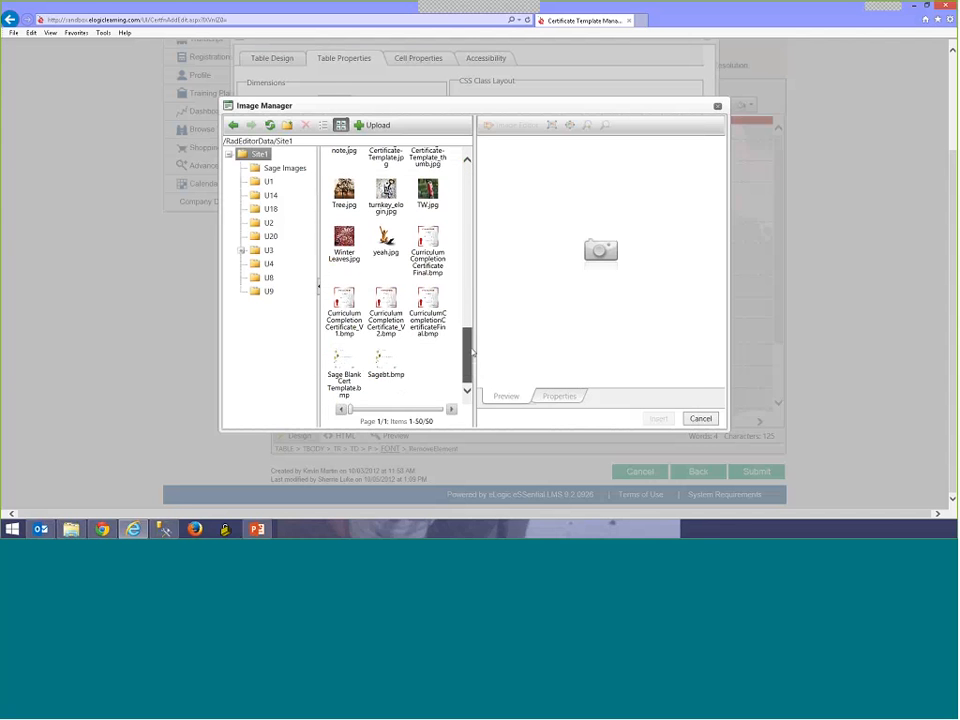
pyautogui.scroll(1, 470, 325)
pyautogui.click(428, 300)
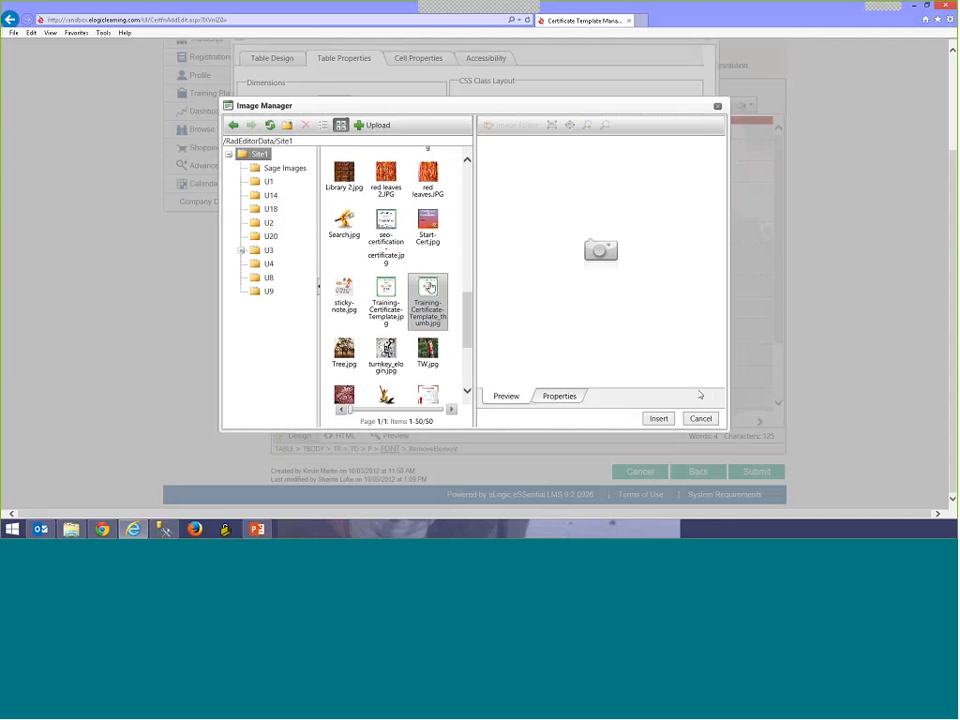
pyautogui.click(658, 418)
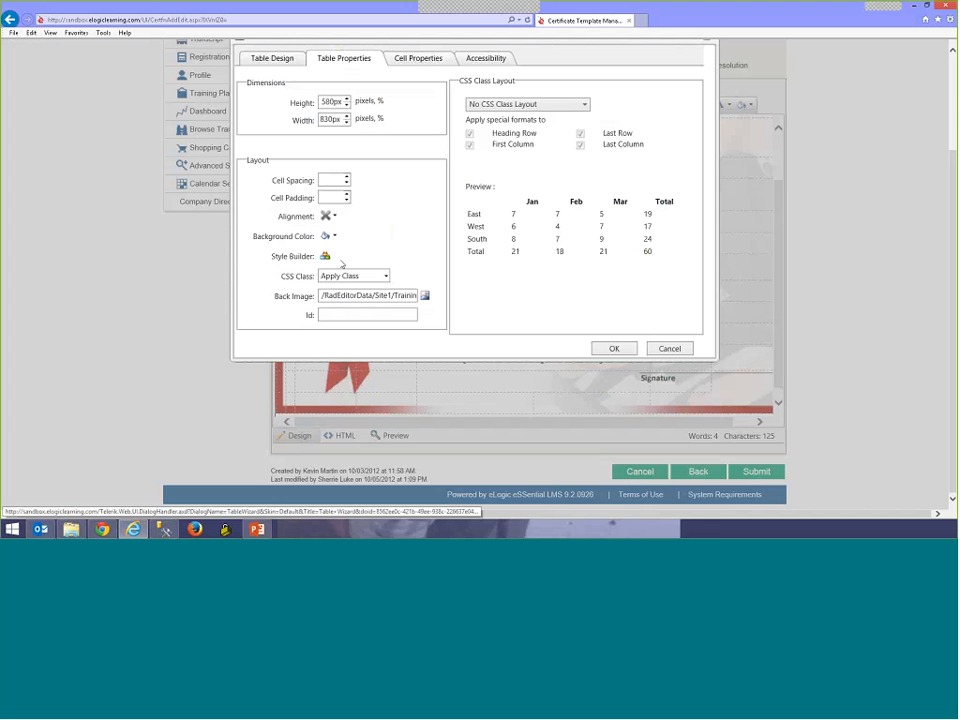
pyautogui.click(614, 348)
# - Check how the placeholders sit on the new certificate background and highlight the user first and last name placeholders
pyautogui.scroll(-3, 453, 334)
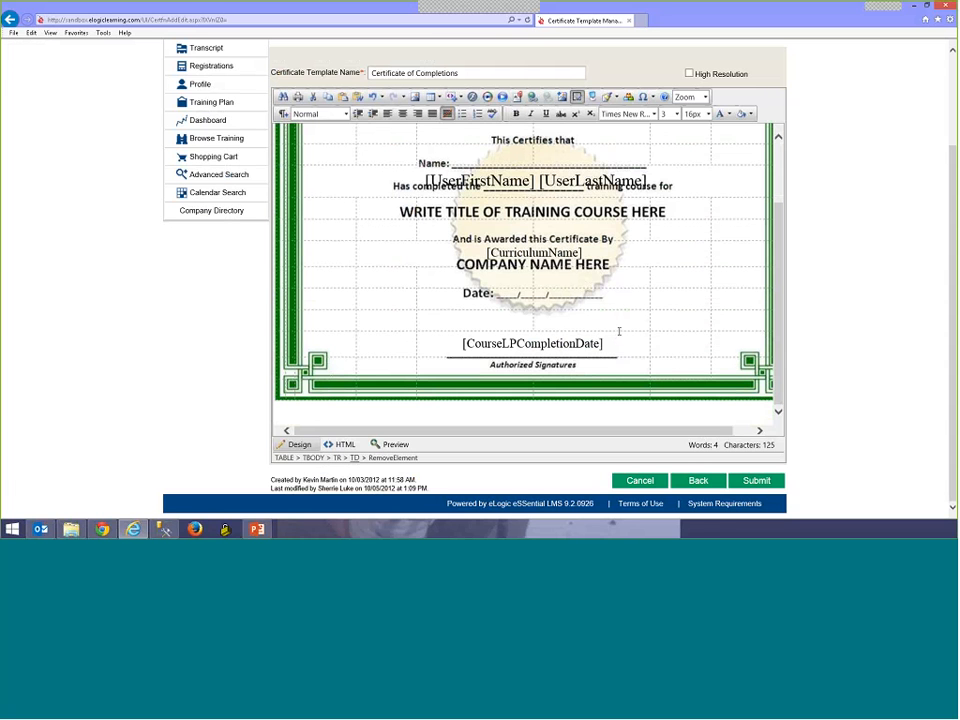
pyautogui.scroll(3, 619, 331)
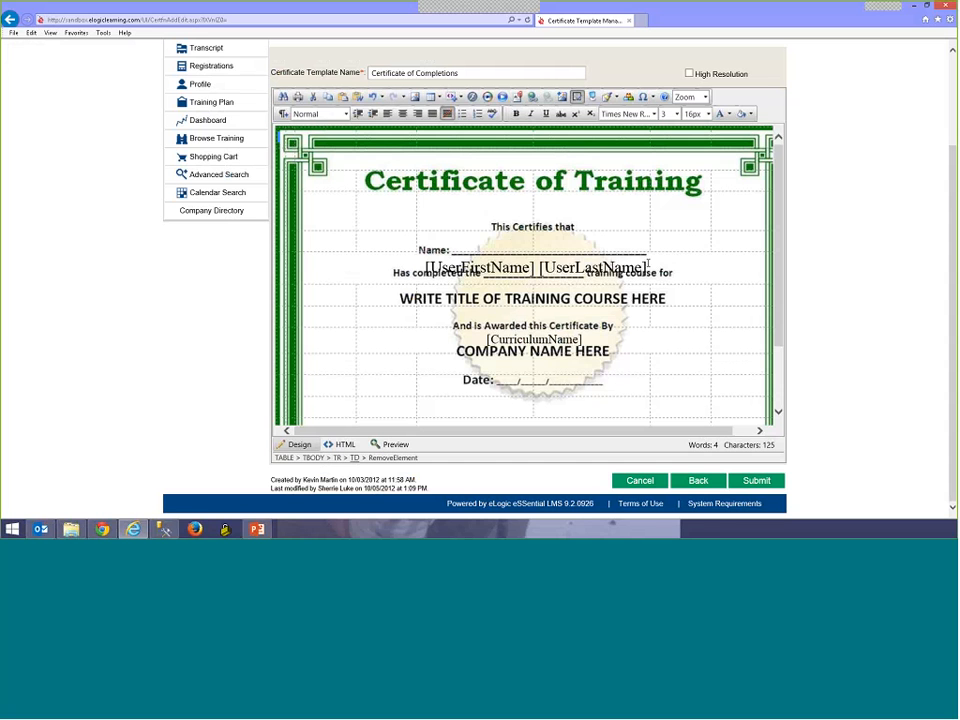
pyautogui.moveTo(645, 268); pyautogui.dragTo(423, 268)
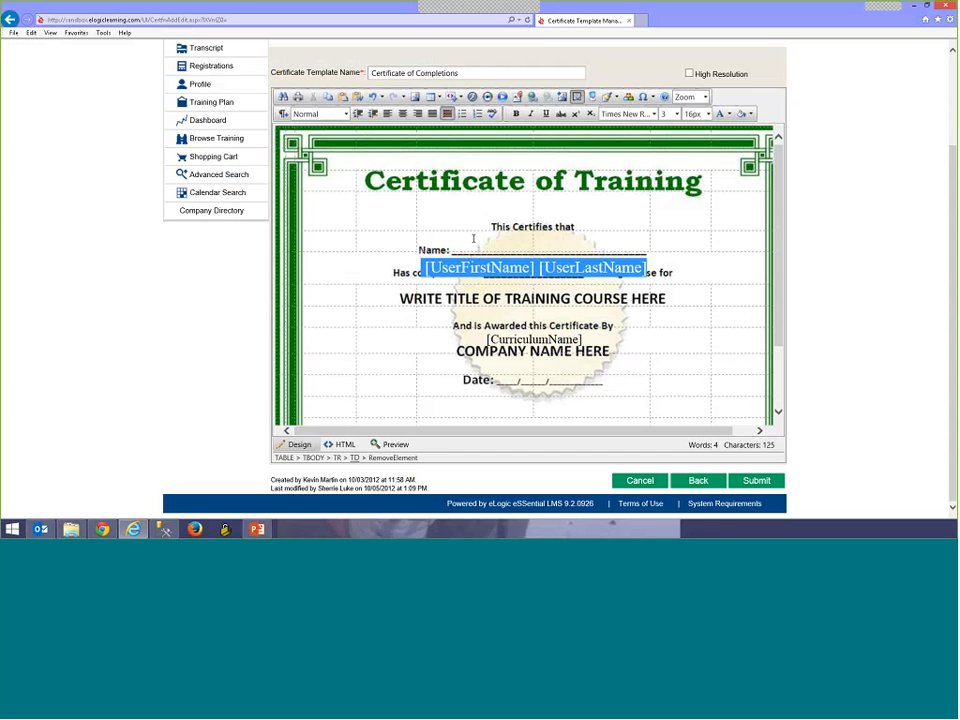
# - Replace the first and last name placeholders on the "Has completed the" line with the [CurriculumName] placeholder
pyautogui.click(653, 268)
pyautogui.moveTo(653, 268); pyautogui.dragTo(429, 268)
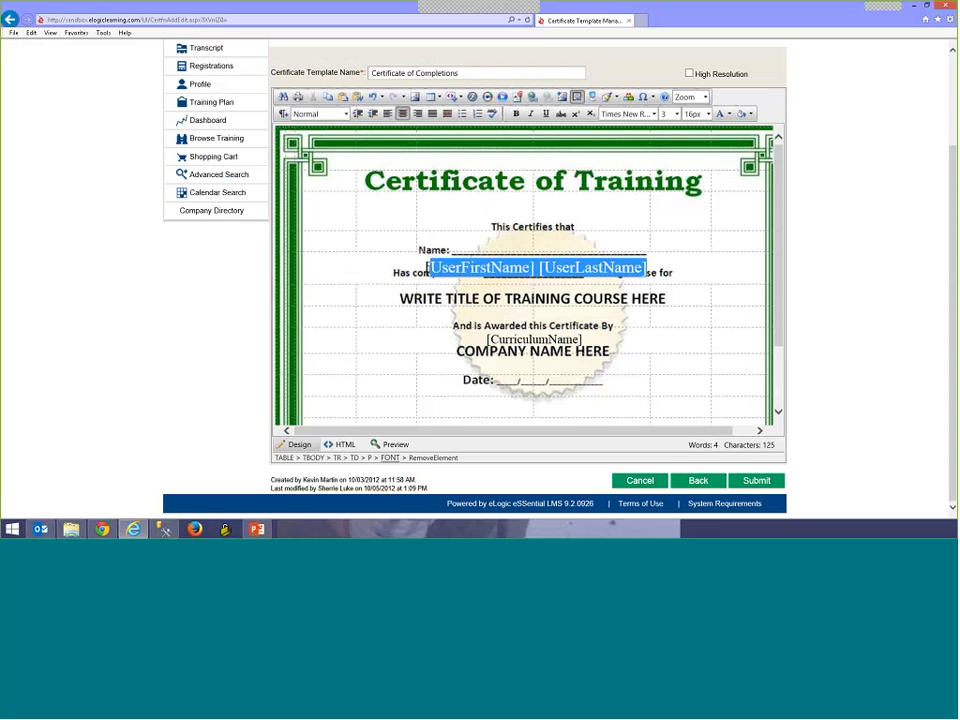
pyautogui.press('Delete')
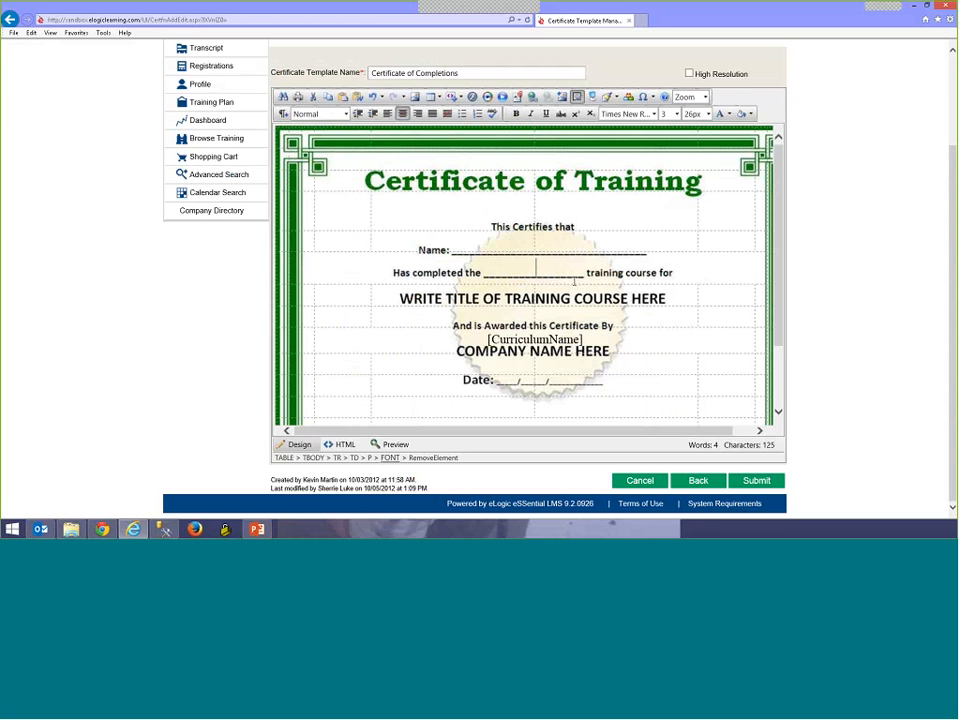
pyautogui.click(462, 100)
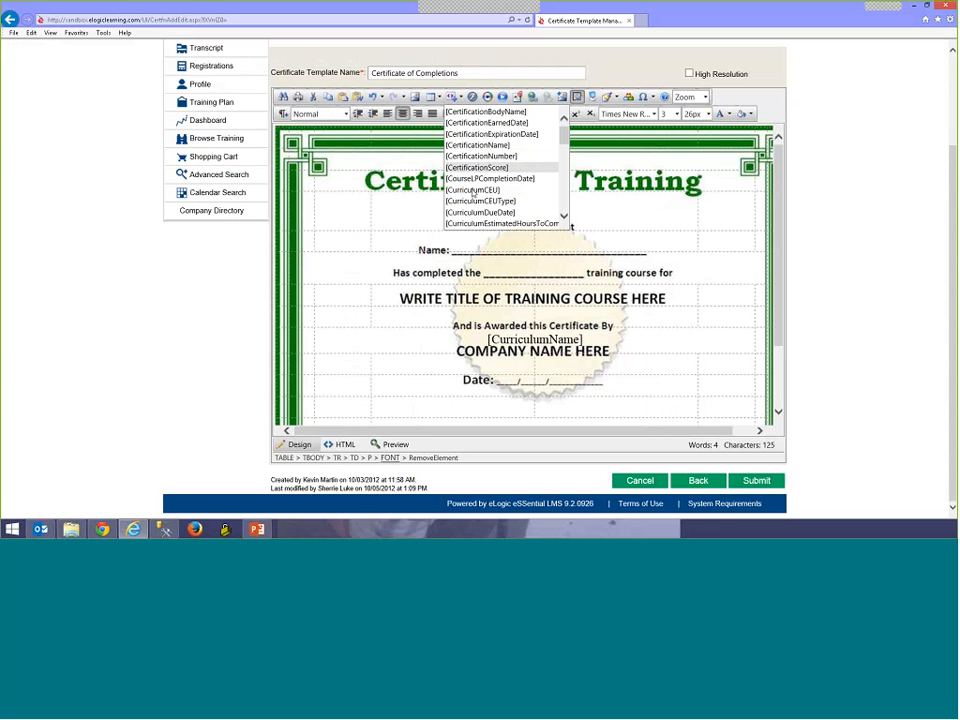
pyautogui.scroll(-3, 473, 193)
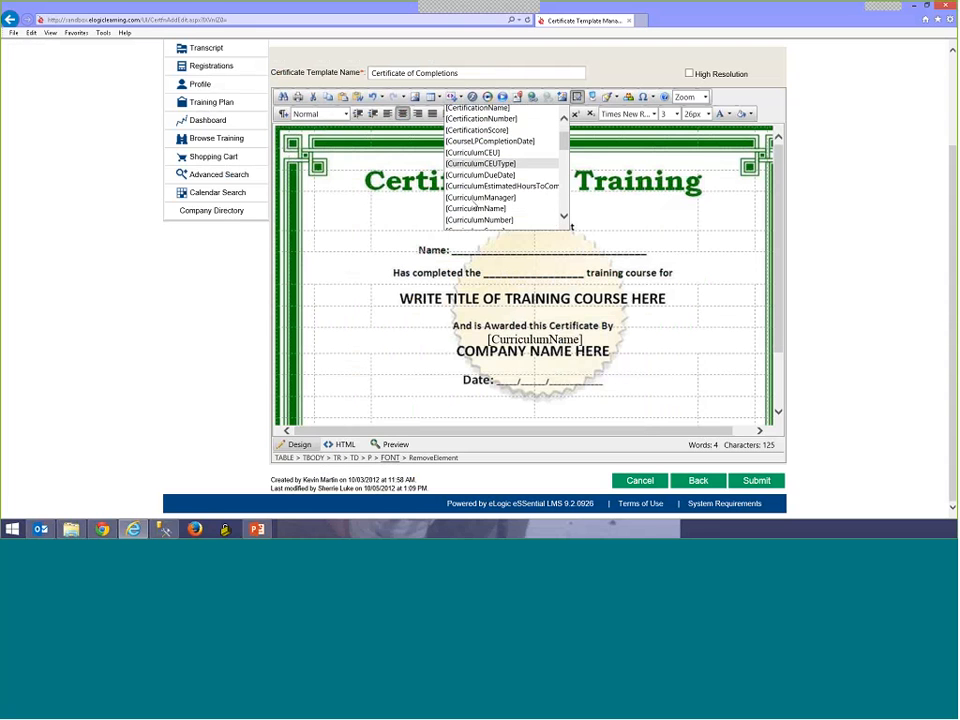
pyautogui.click(476, 190)
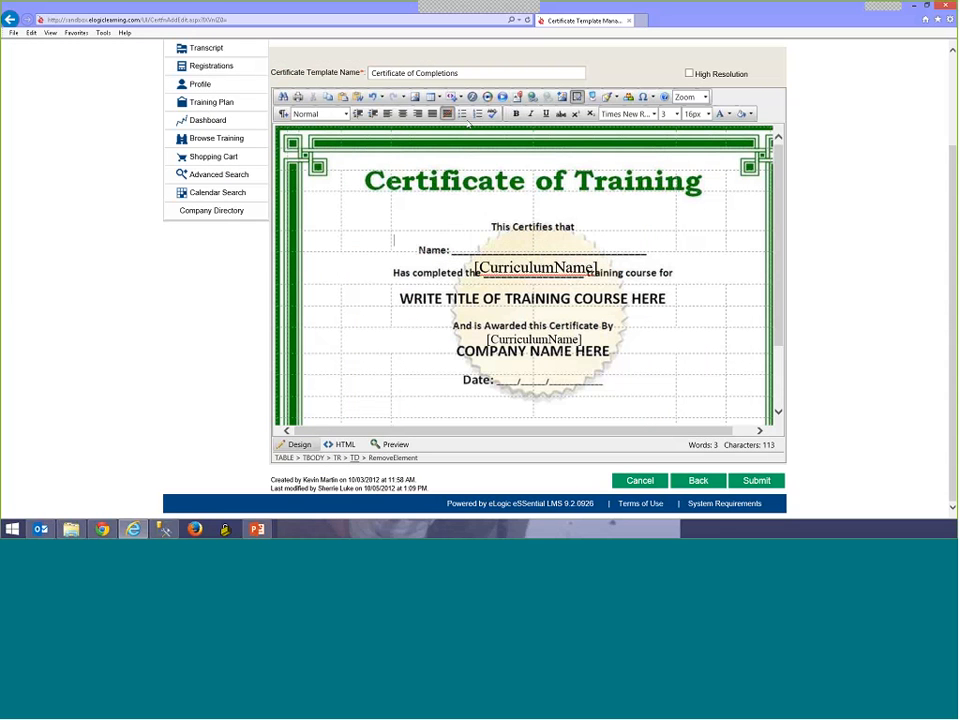
# - Insert the [UserFirstName] and [UserLastName] placeholders in the table cell just above the certificate's Name line
pyautogui.click(454, 97)
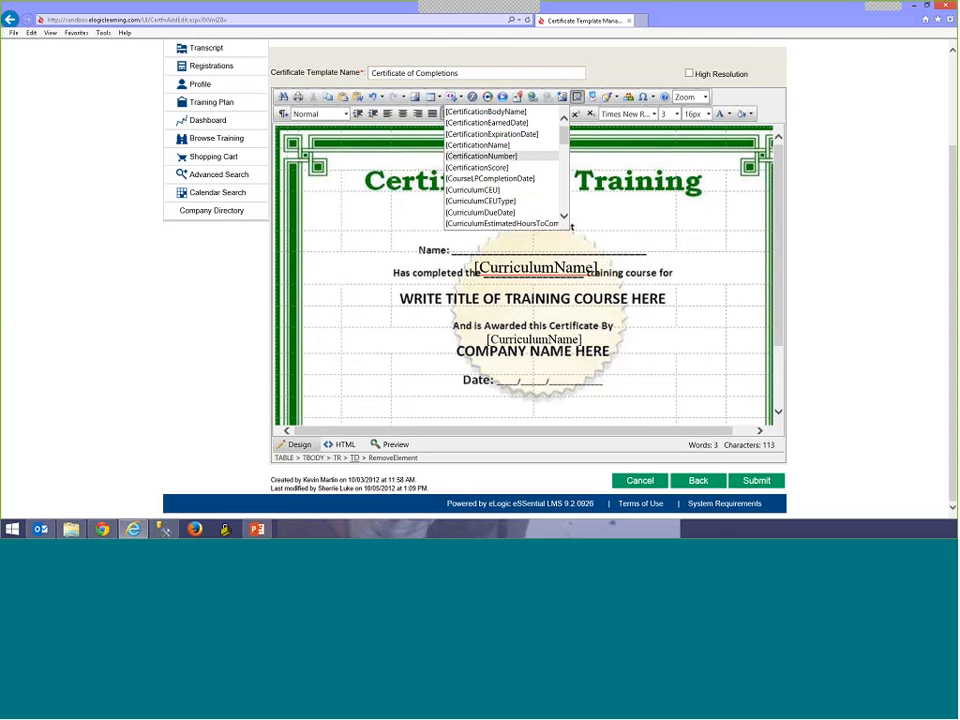
pyautogui.scroll(-10, 478, 200)
pyautogui.scroll(-4, 478, 199)
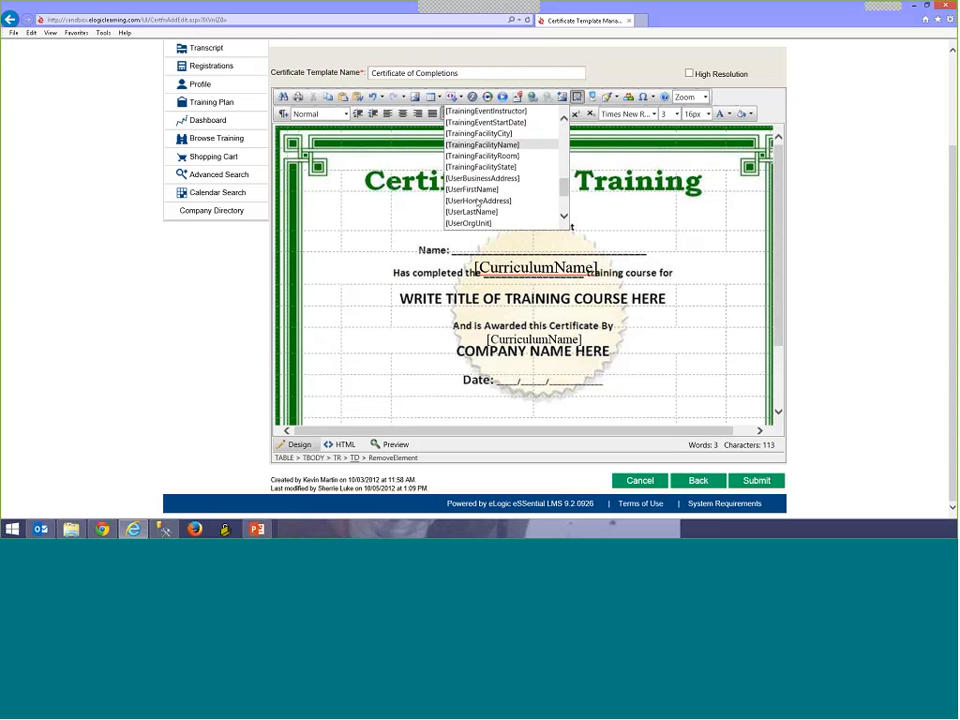
pyautogui.click(472, 133)
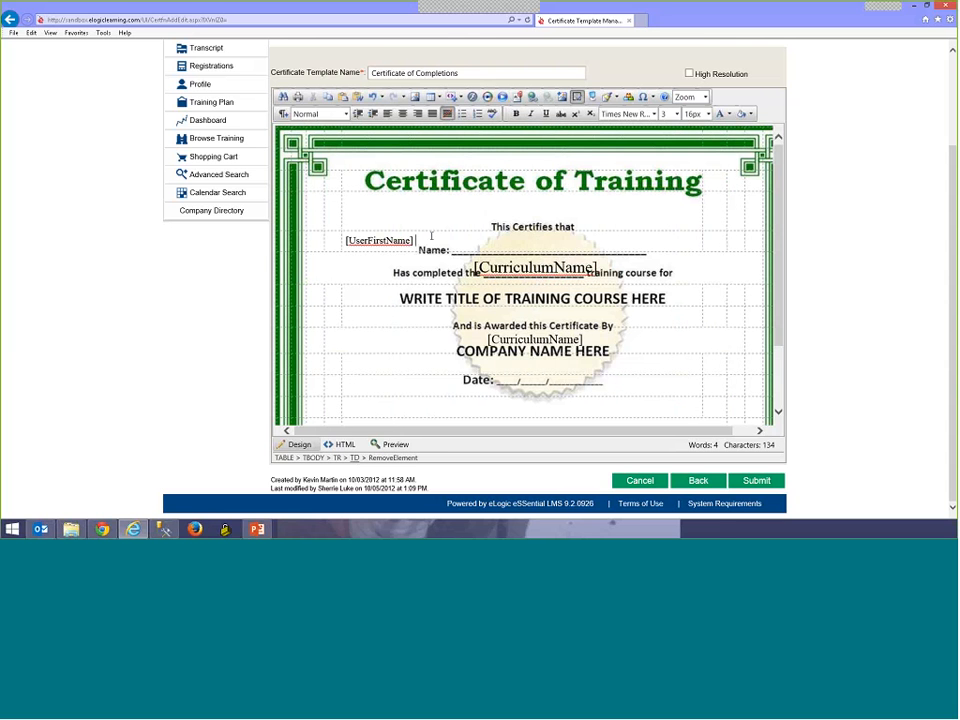
pyautogui.click(455, 96)
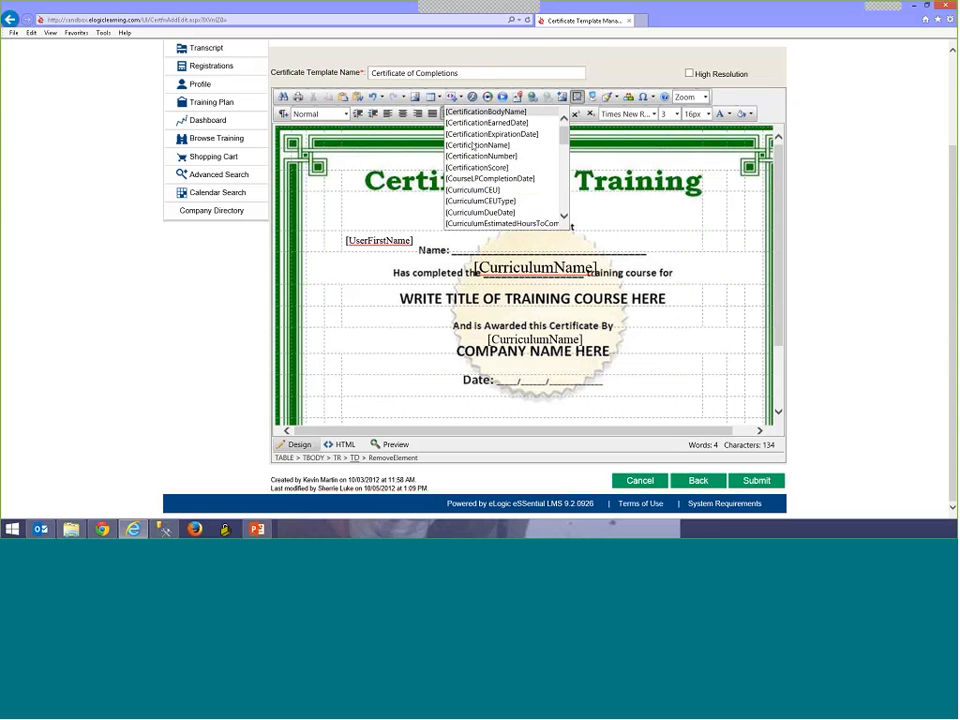
pyautogui.scroll(-12, 472, 192)
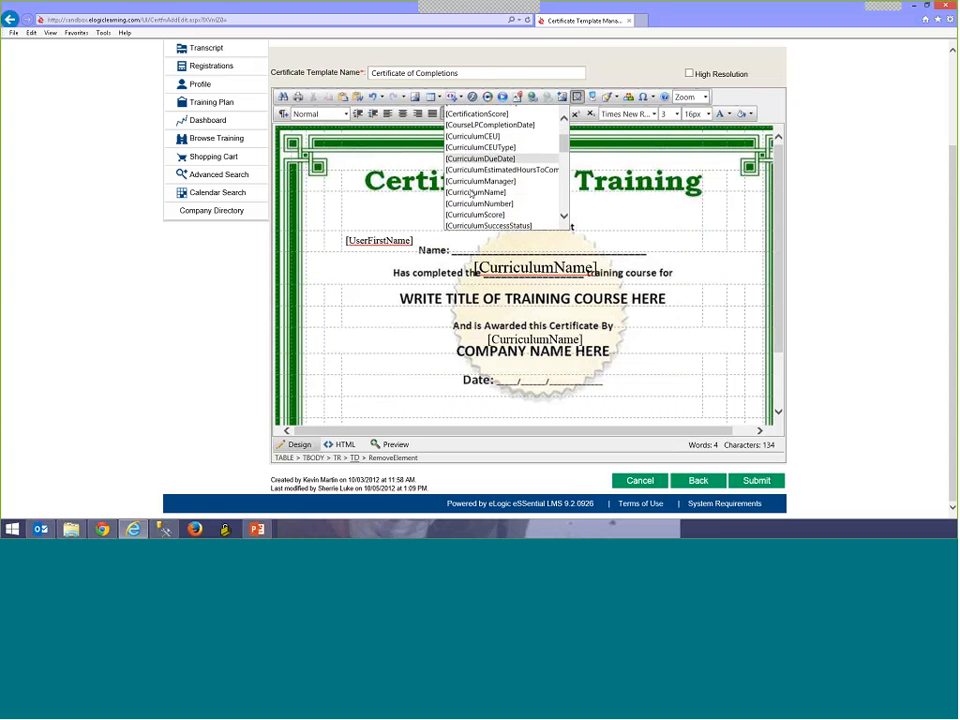
pyautogui.scroll(-3, 469, 216)
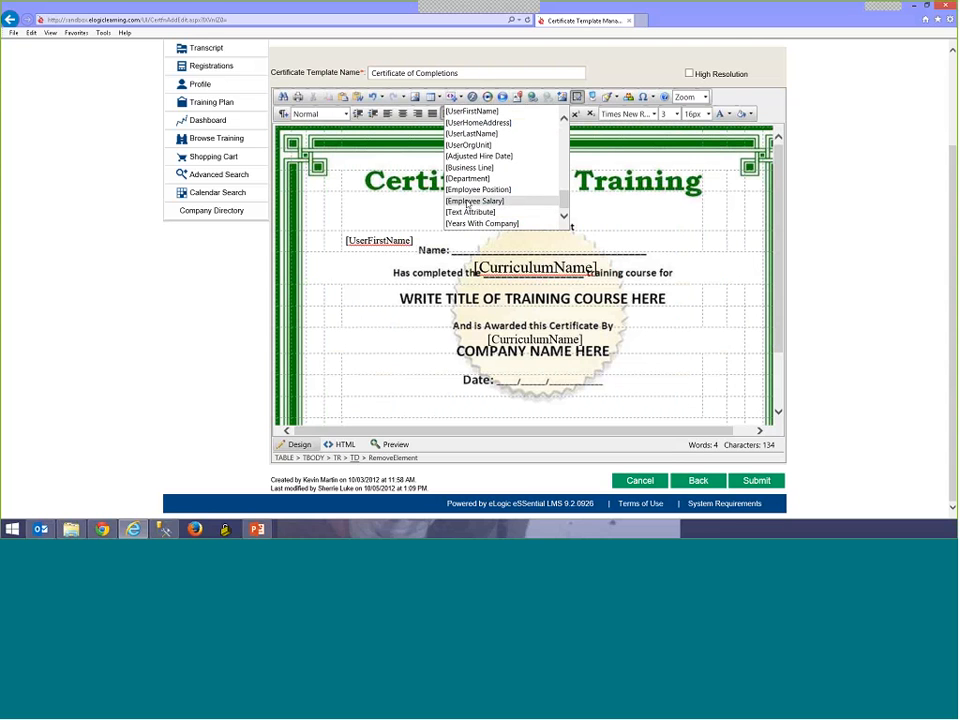
pyautogui.click(471, 133)
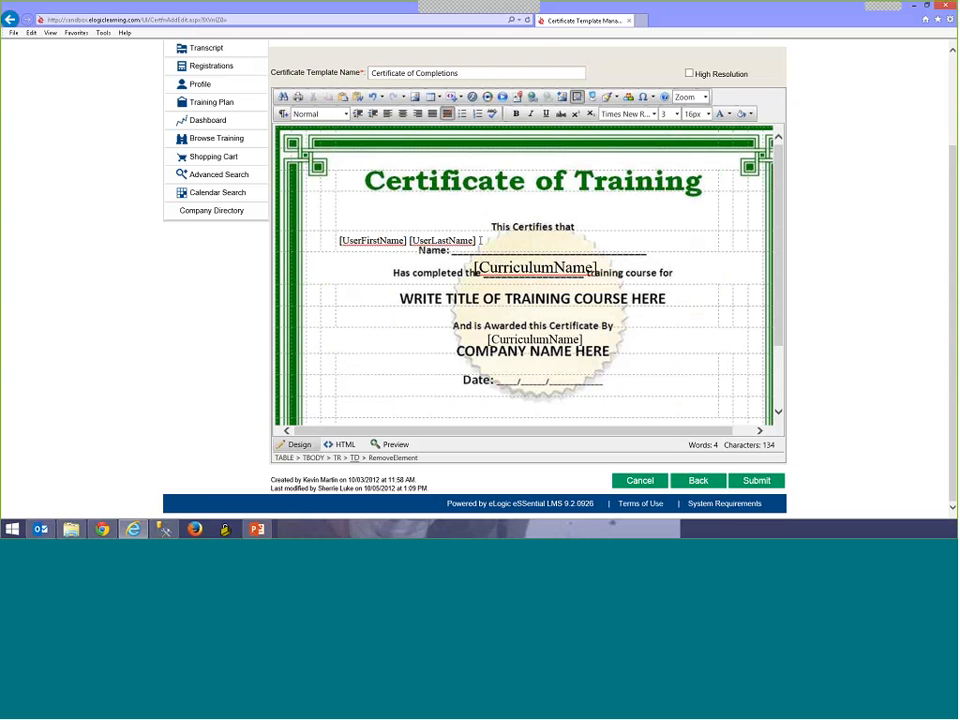
# - Set the content alignment of the cell holding the user name placeholders to top center
pyautogui.moveTo(480, 241); pyautogui.dragTo(340, 241)
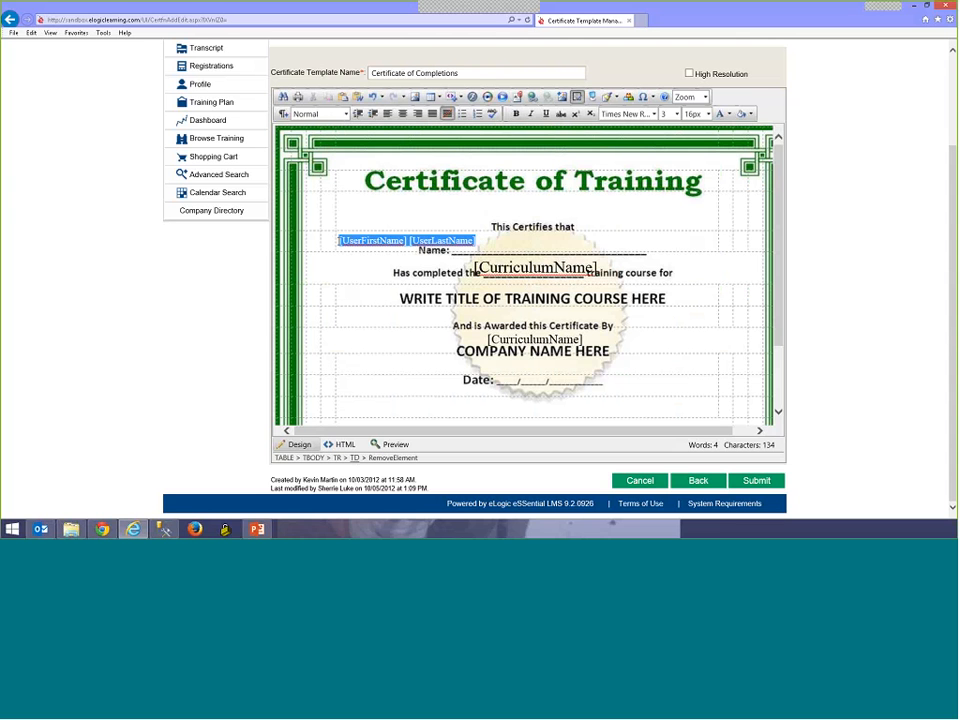
pyautogui.rightClick(488, 240)
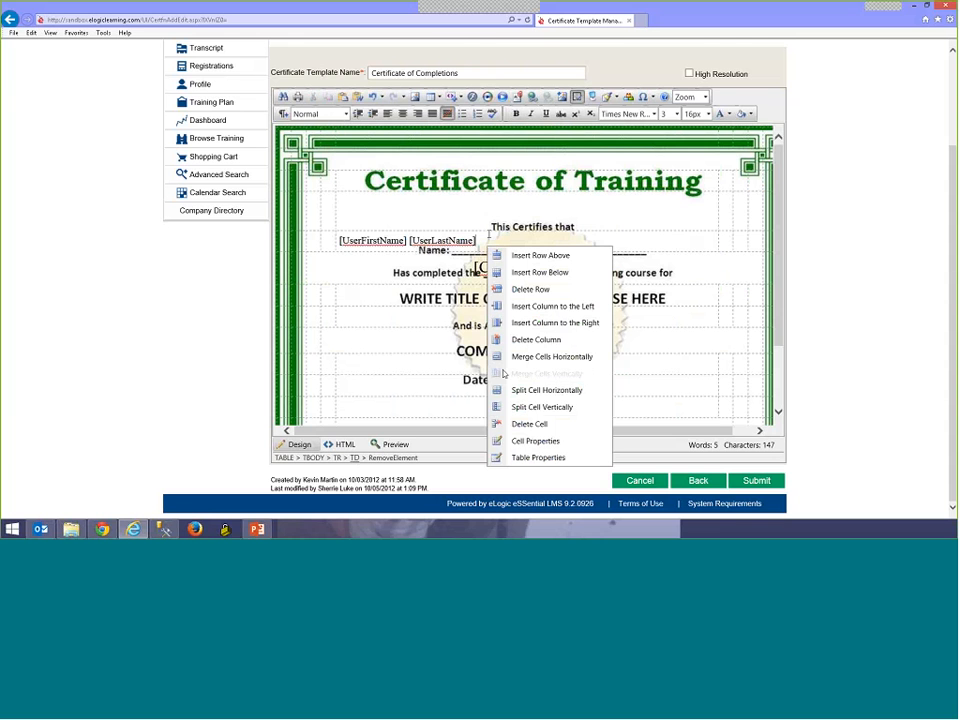
pyautogui.click(547, 444)
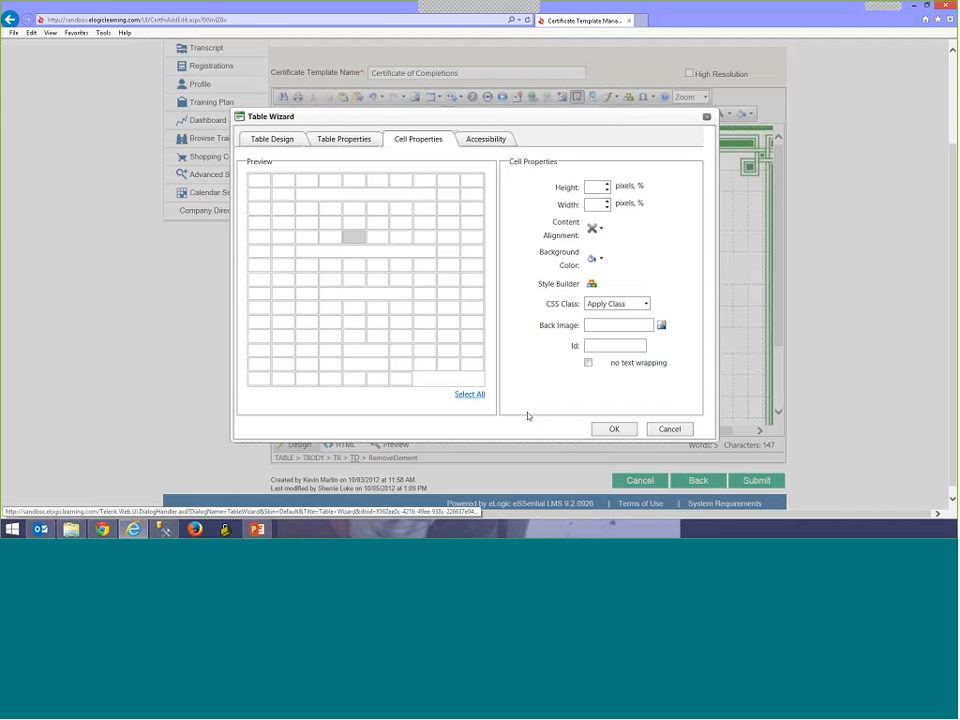
pyautogui.click(597, 229)
pyautogui.click(607, 256)
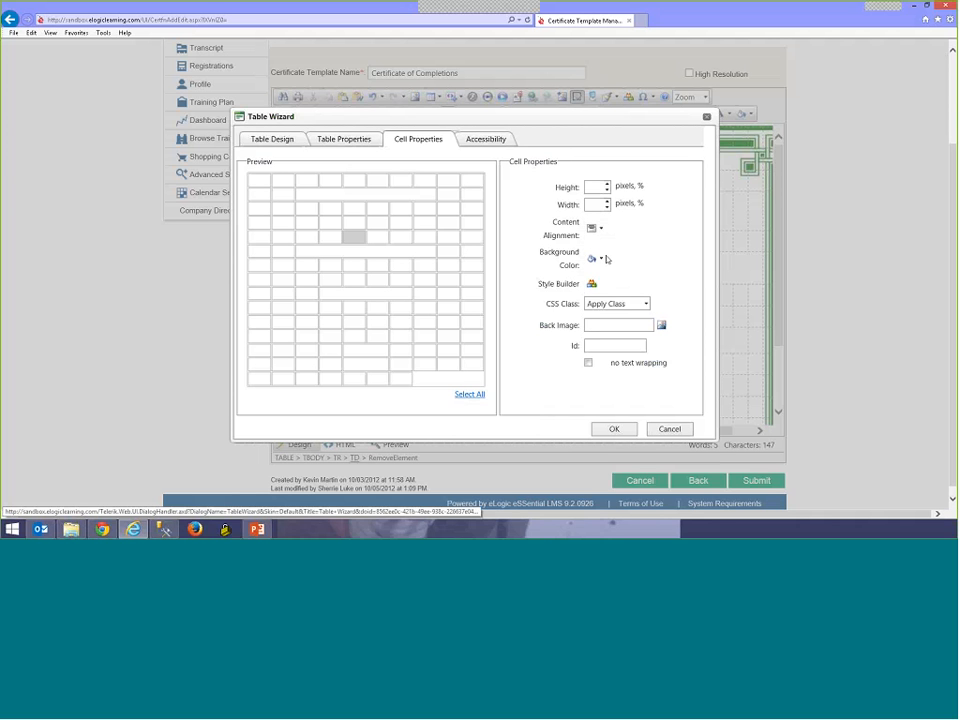
pyautogui.click(625, 433)
# - Set the font size of the [UserFirstName] and [UserLastName] placeholders to 28px
pyautogui.moveTo(460, 238); pyautogui.dragTo(599, 243)
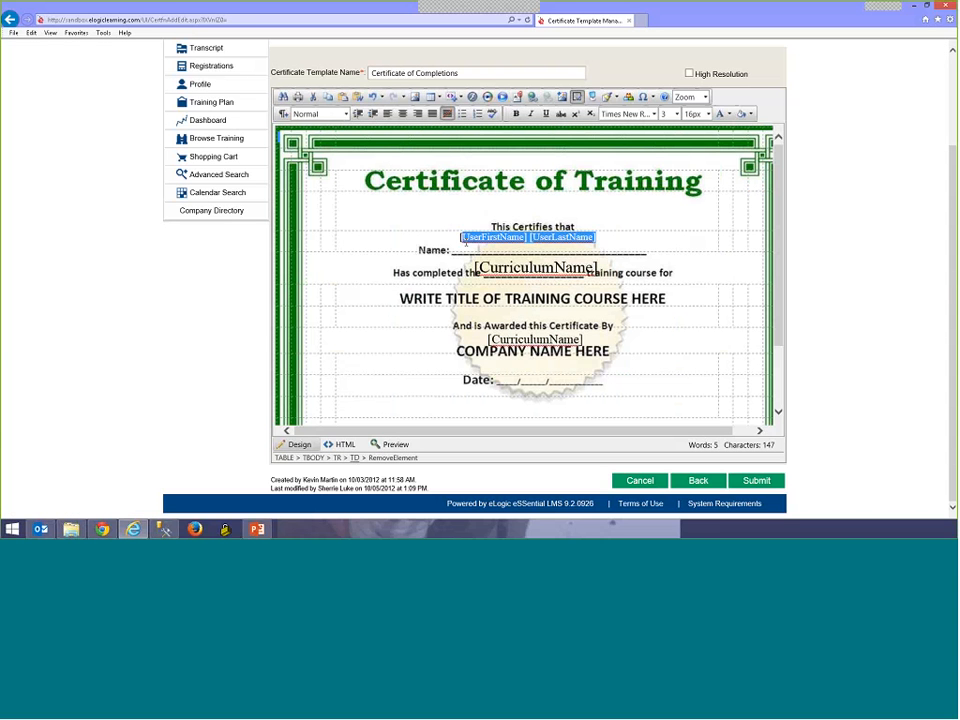
pyautogui.click(602, 237)
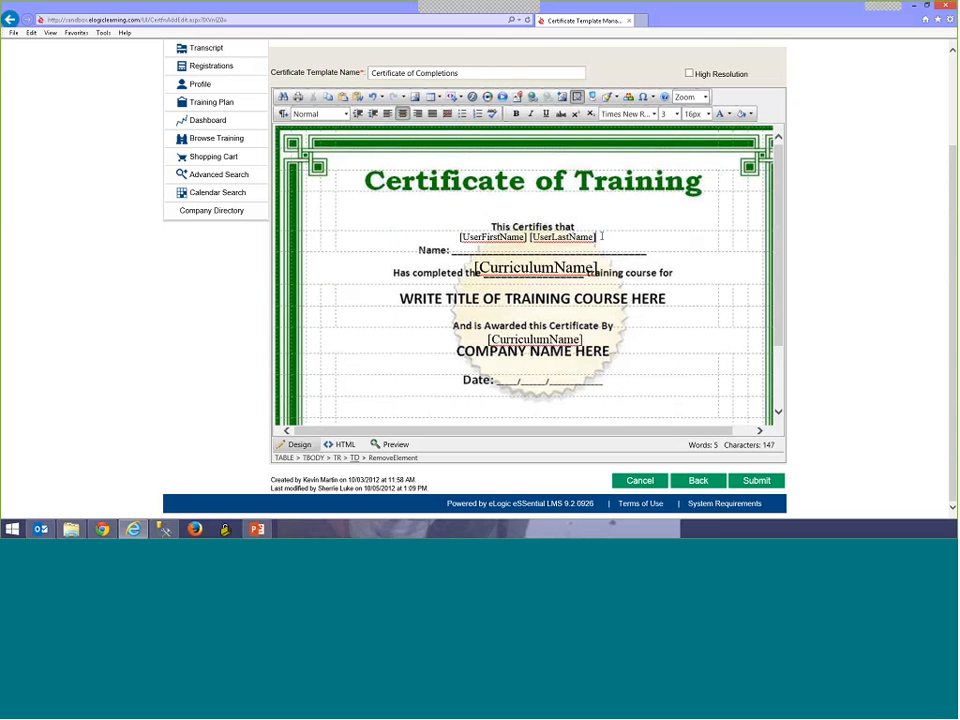
pyautogui.click(708, 114)
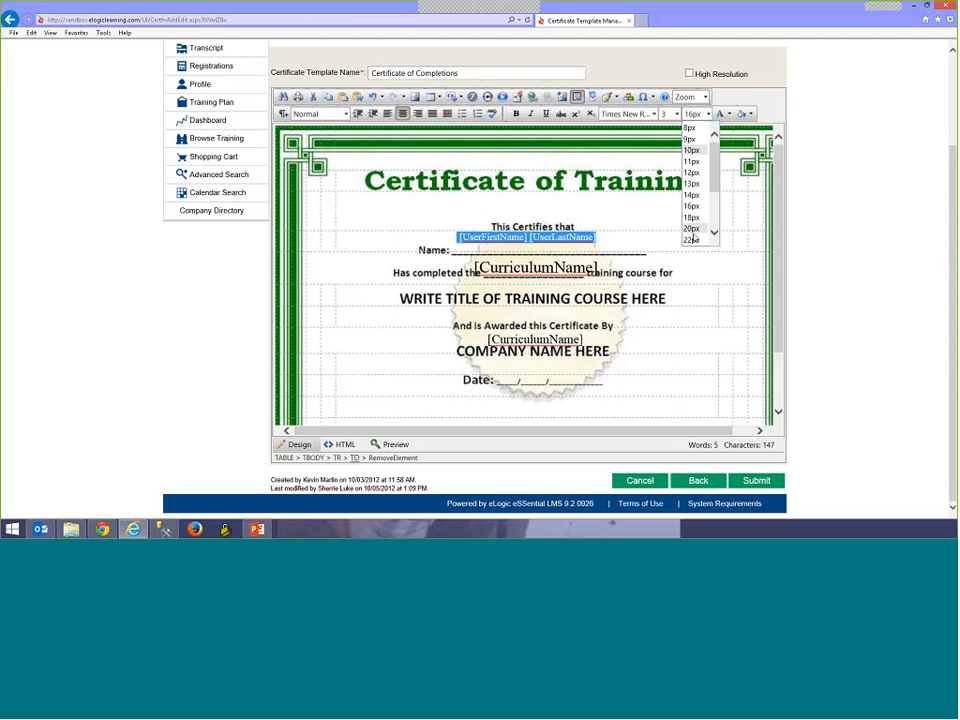
pyautogui.click(694, 236)
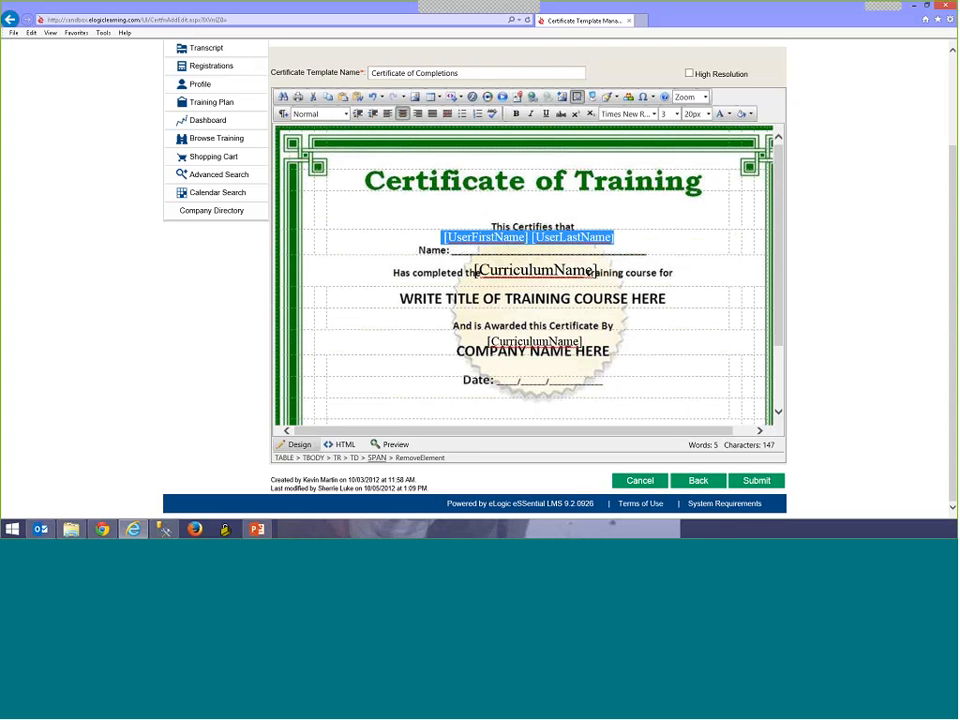
pyautogui.click(708, 114)
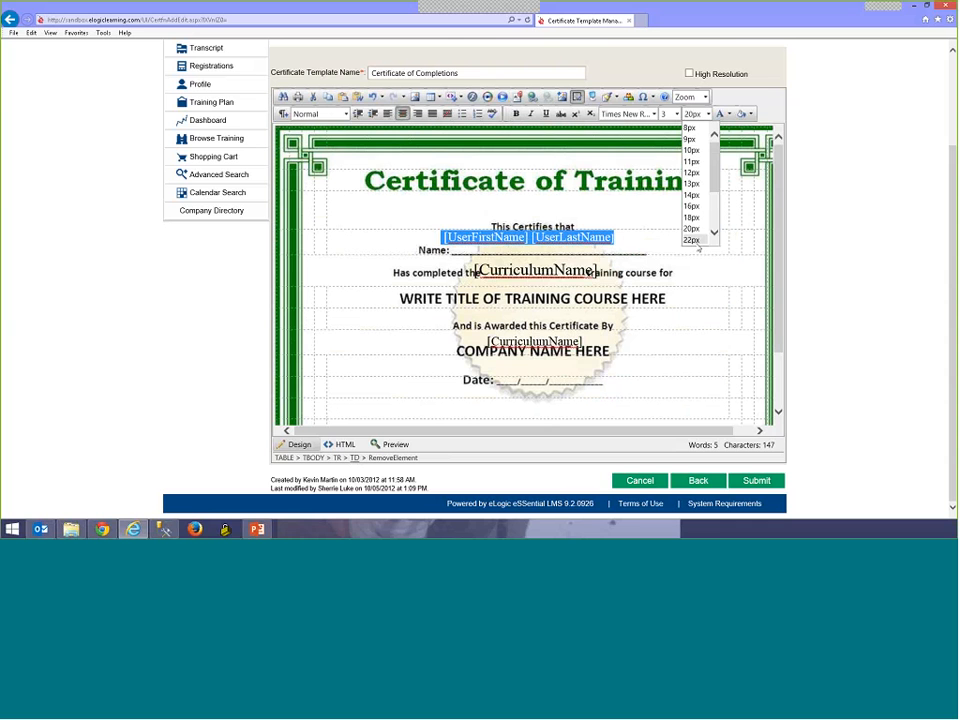
pyautogui.scroll(-1, 697, 200)
pyautogui.click(688, 231)
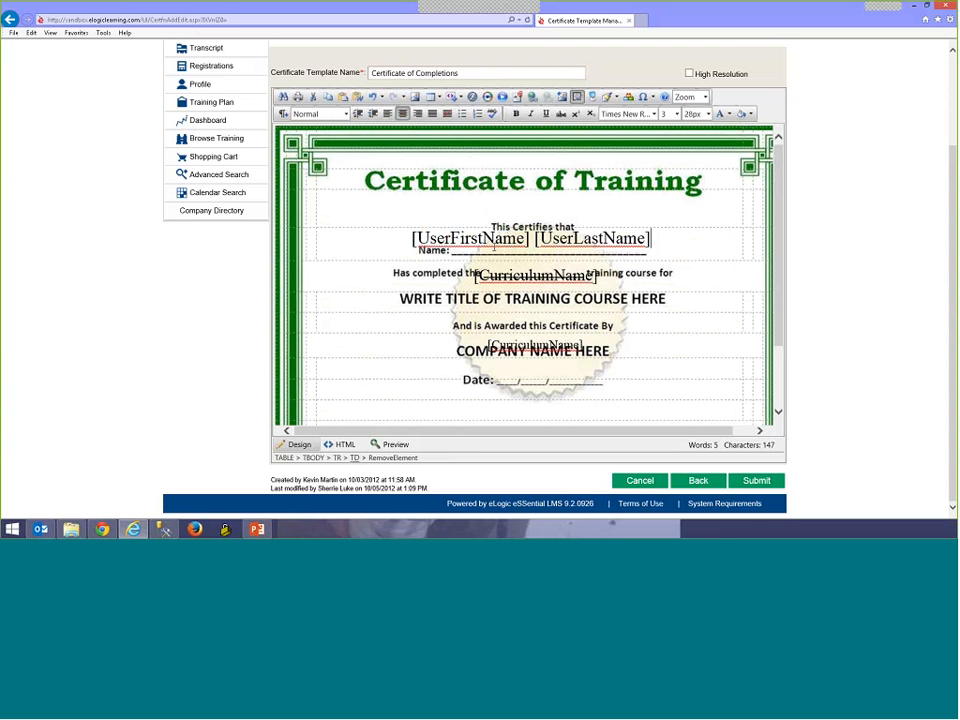
pyautogui.click(410, 239)
pyautogui.moveTo(651, 239); pyautogui.dragTo(410, 238)
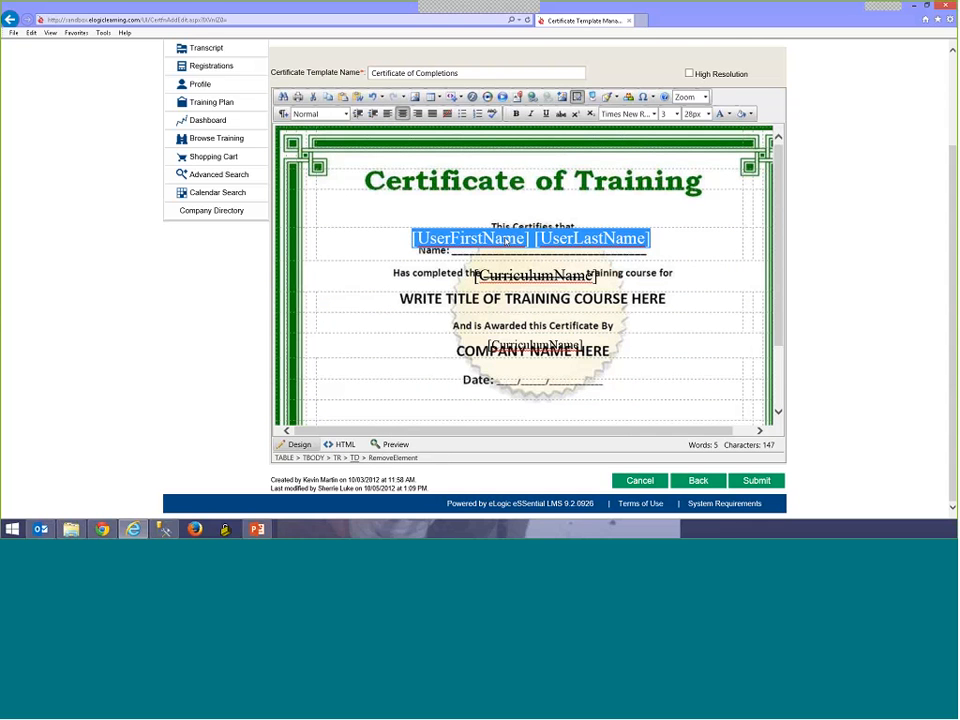
pyautogui.click(627, 270)
pyautogui.doubleClick(535, 275)
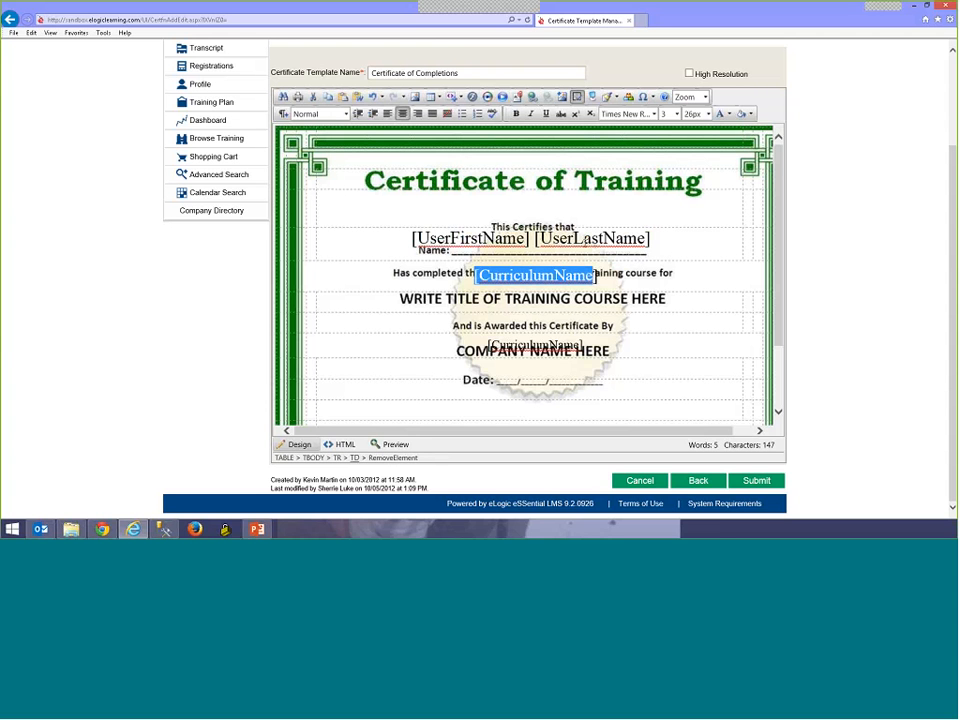
pyautogui.rightClick(620, 282)
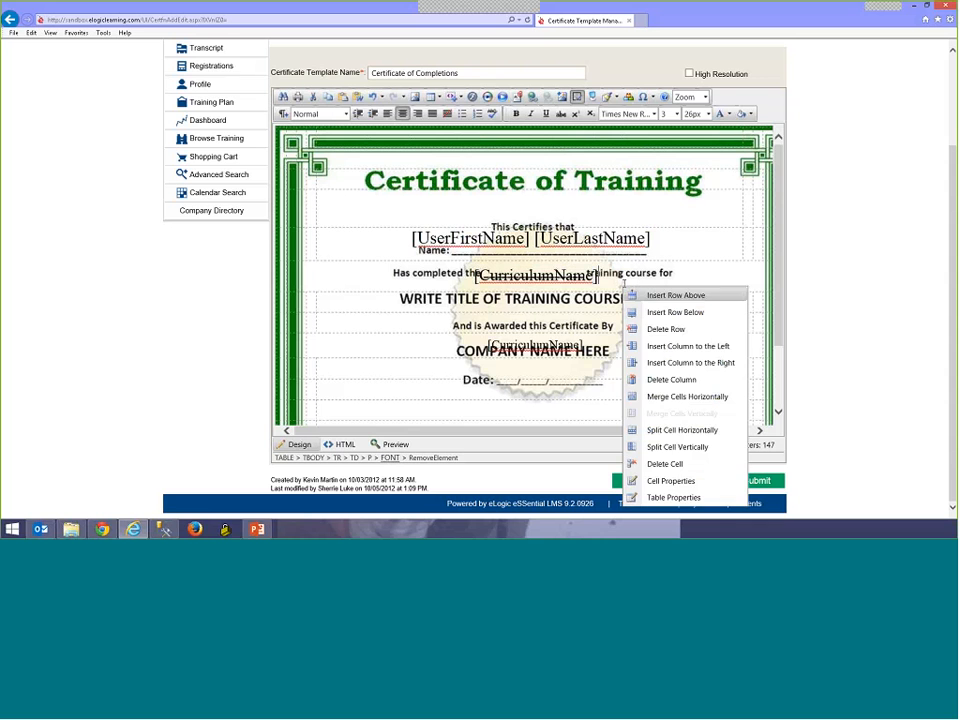
pyautogui.click(671, 481)
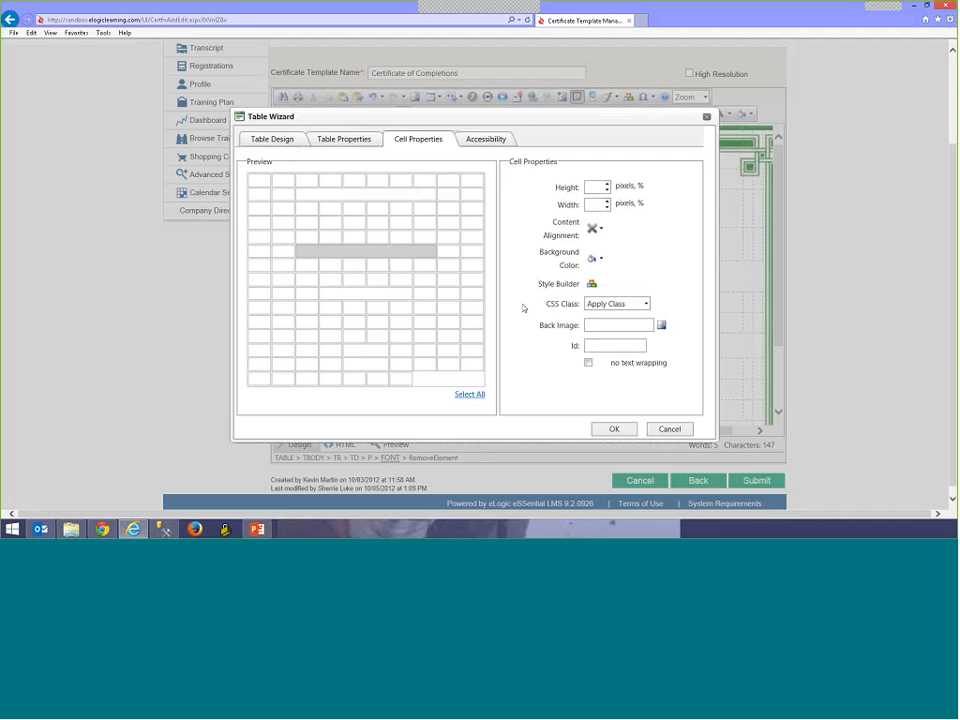
pyautogui.click(669, 430)
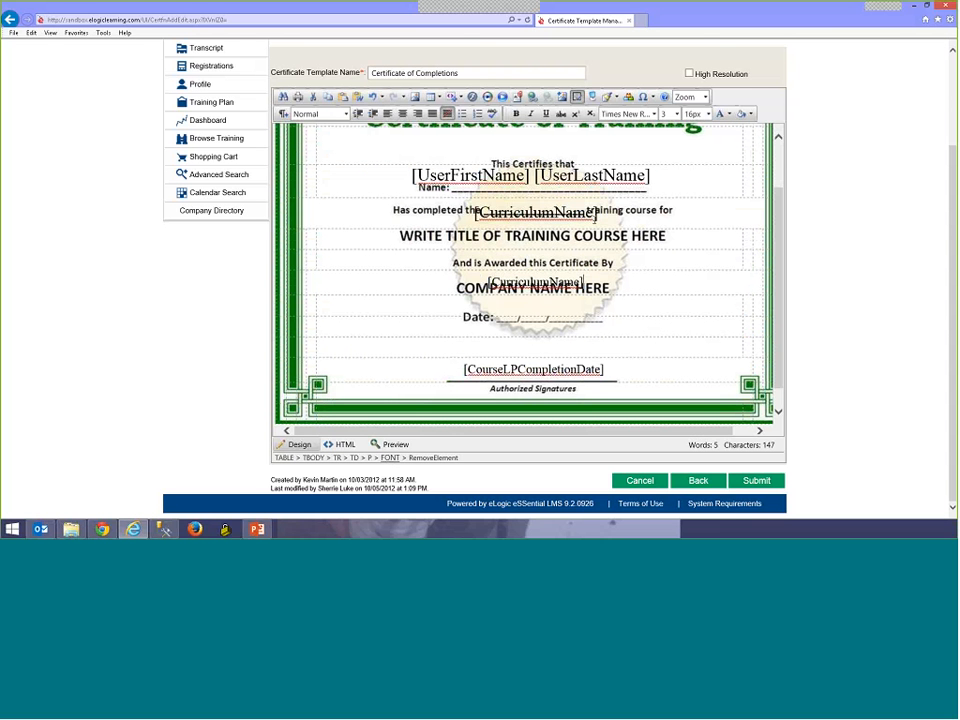
# - Set the font size of the [CurriculumName] placeholder on the "Has completed the" line to 18px
pyautogui.doubleClick(537, 213)
pyautogui.click(707, 113)
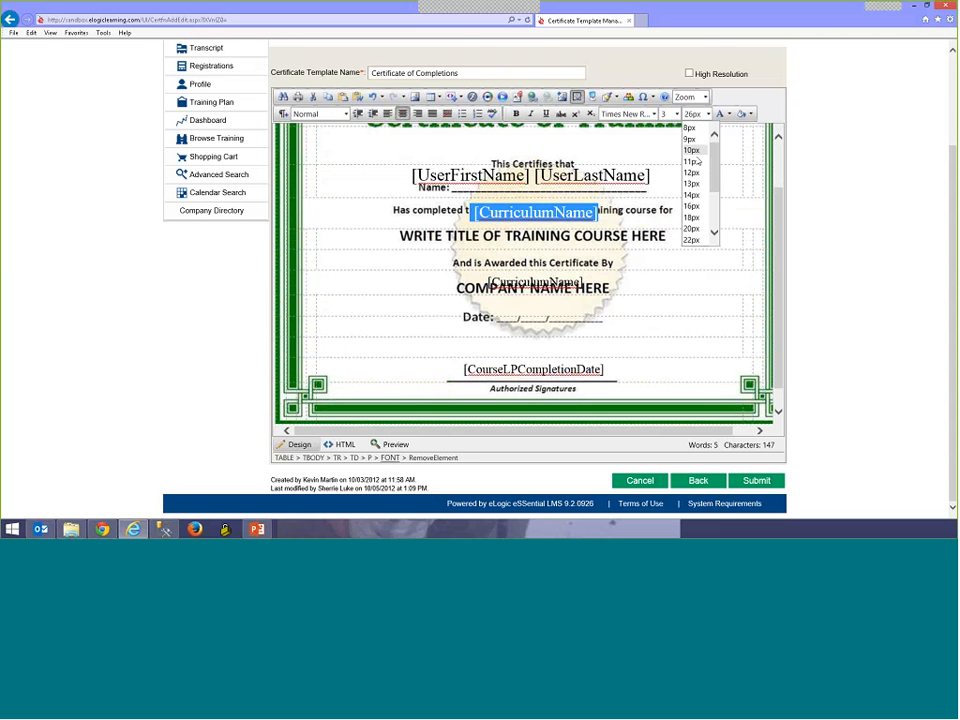
pyautogui.click(693, 217)
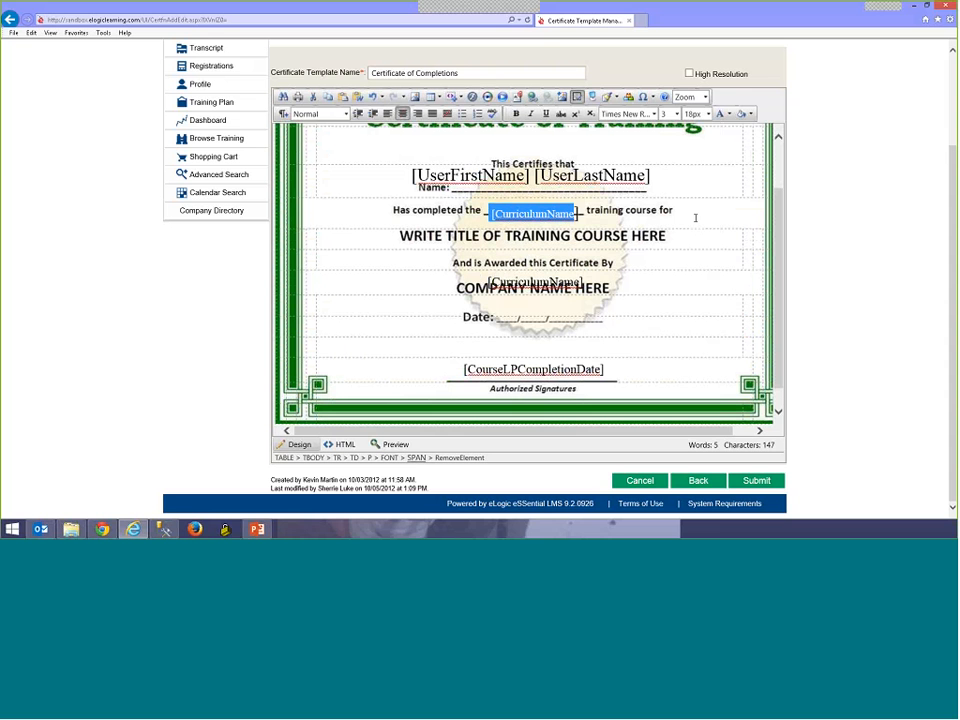
pyautogui.click(708, 113)
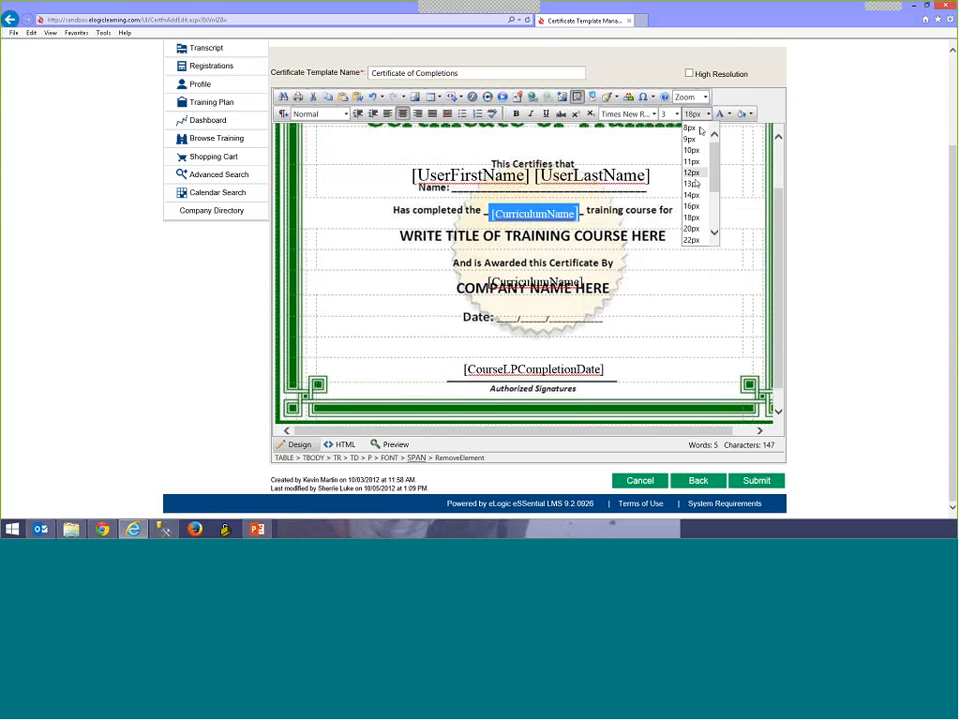
pyautogui.click(585, 218)
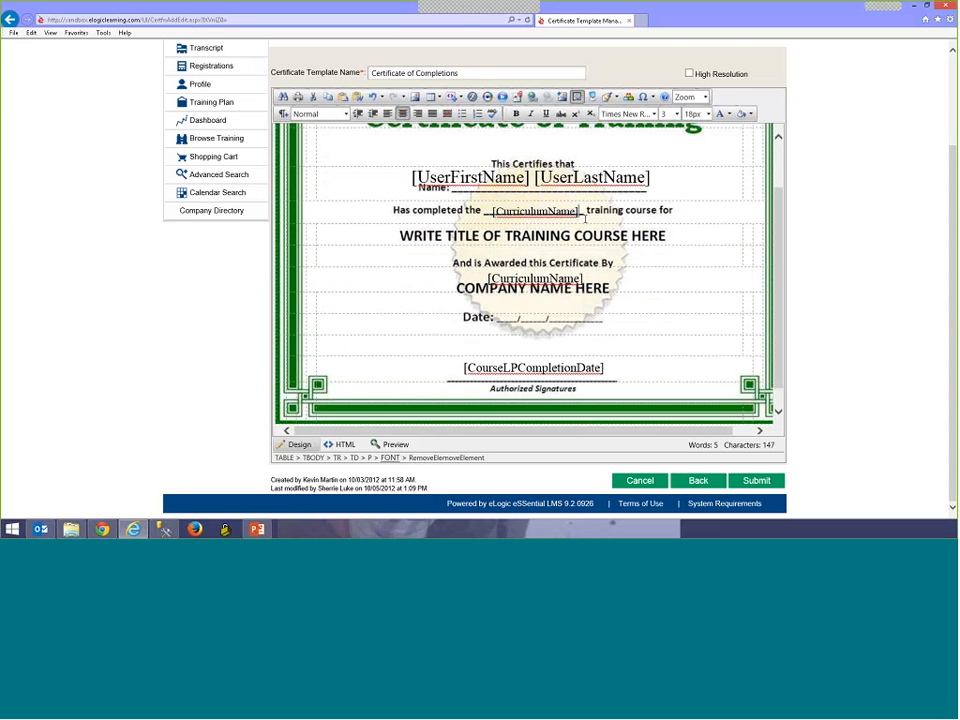
# - Set the content alignment of the cell holding the "Has completed the" line's [CurriculumName] placeholder to top center
pyautogui.moveTo(585, 218); pyautogui.dragTo(499, 213)
pyautogui.click(563, 214)
pyautogui.rightClick(581, 218)
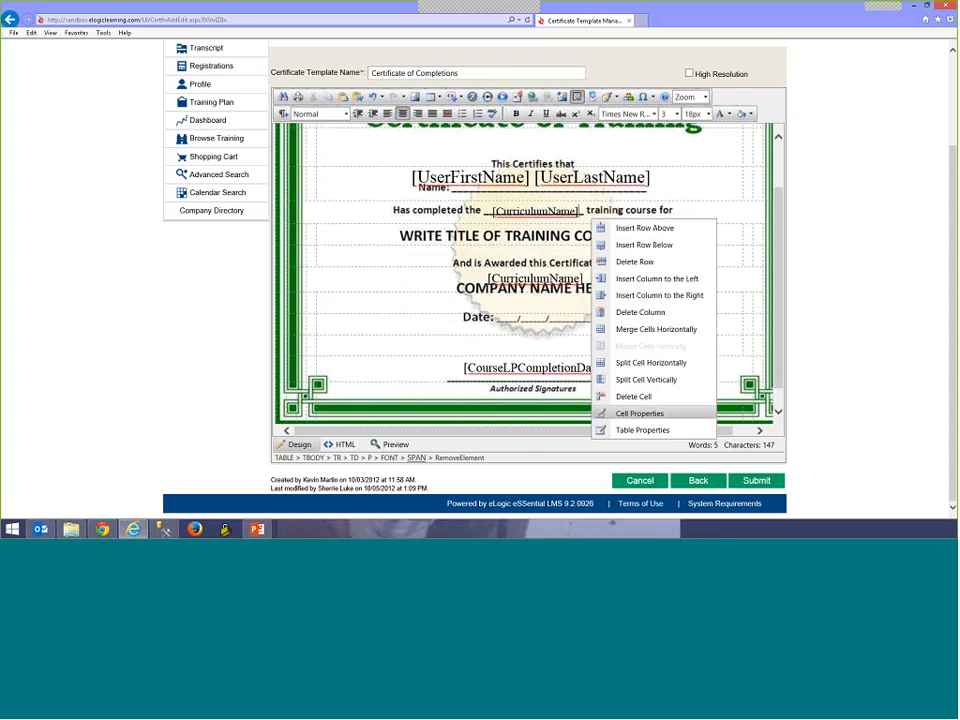
pyautogui.click(615, 412)
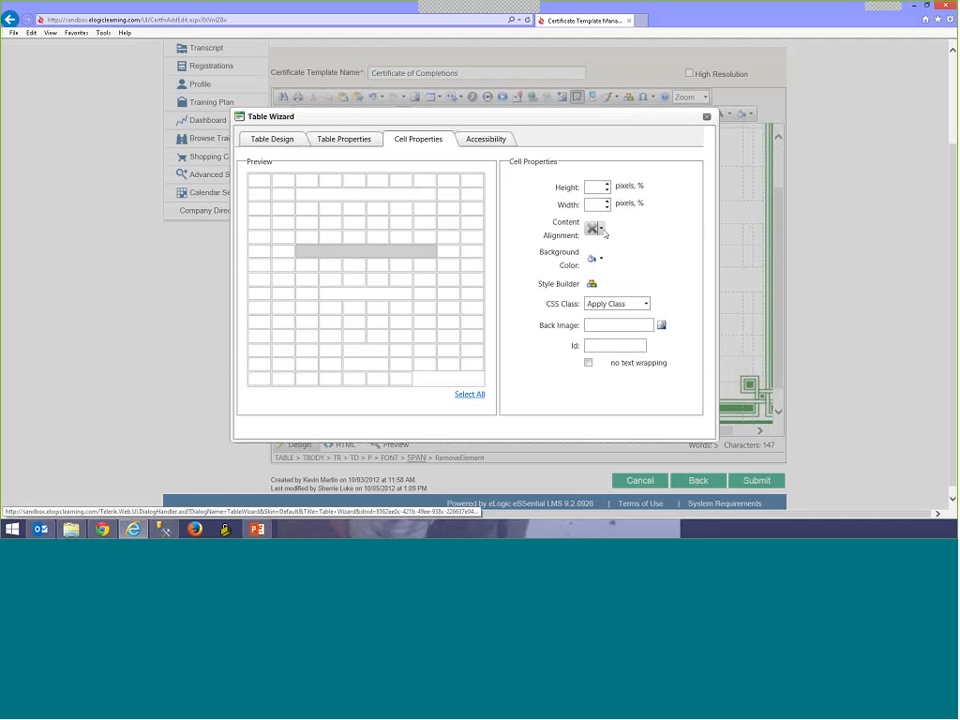
pyautogui.click(595, 229)
pyautogui.click(608, 255)
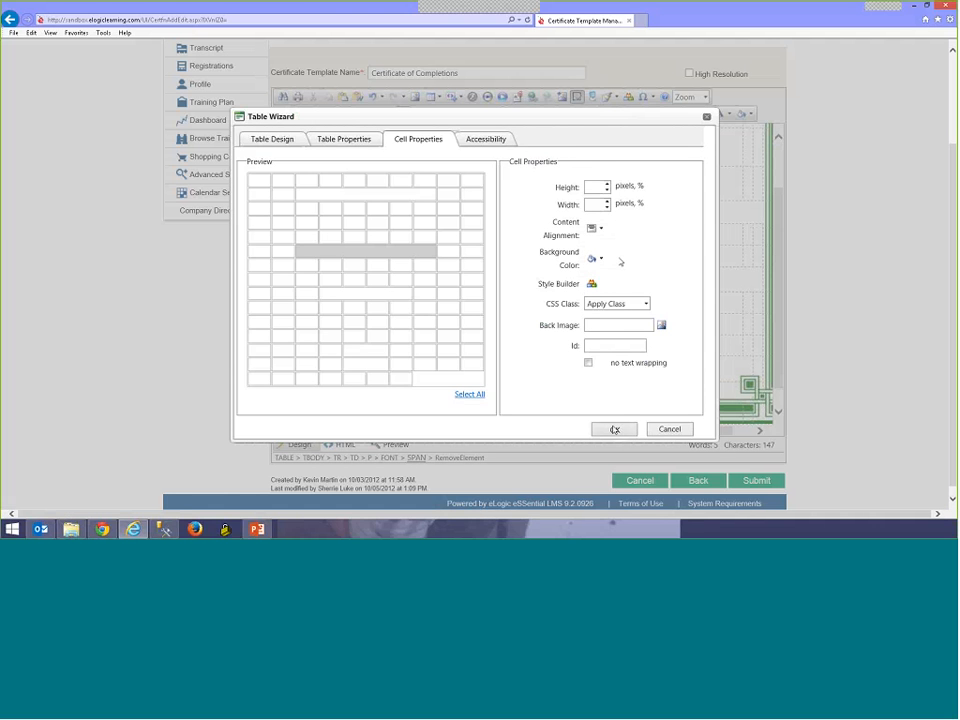
pyautogui.click(611, 431)
pyautogui.scroll(1, 611, 413)
pyautogui.click(653, 286)
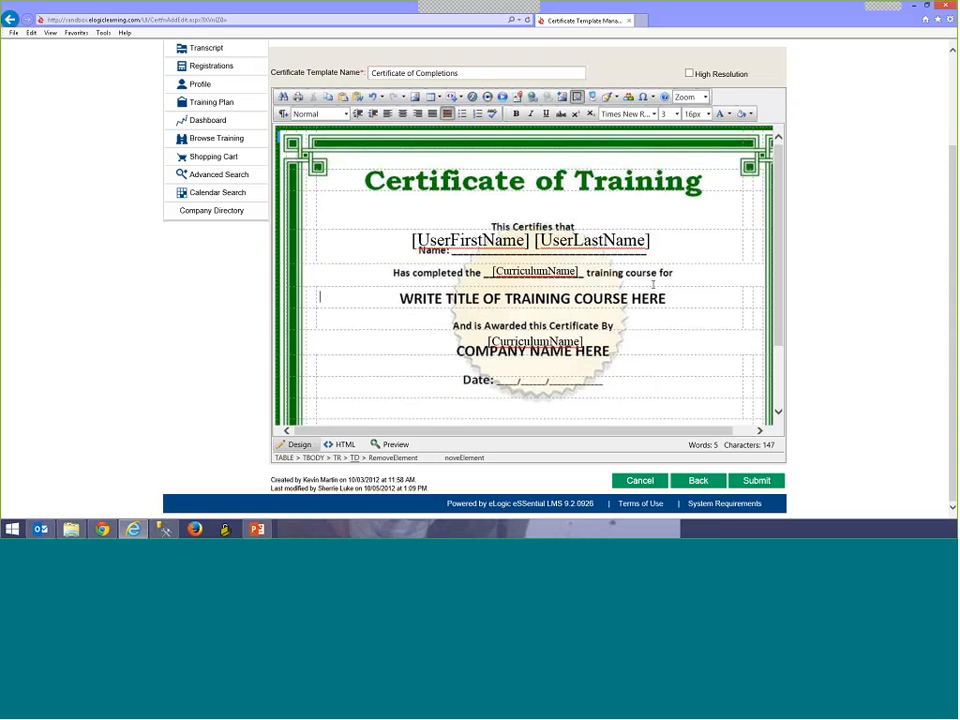
# - Delete the [CurriculumName] placeholder above the company name and insert a [CertificationEarnedDate] placeholder in the date line's cell
pyautogui.click(505, 341)
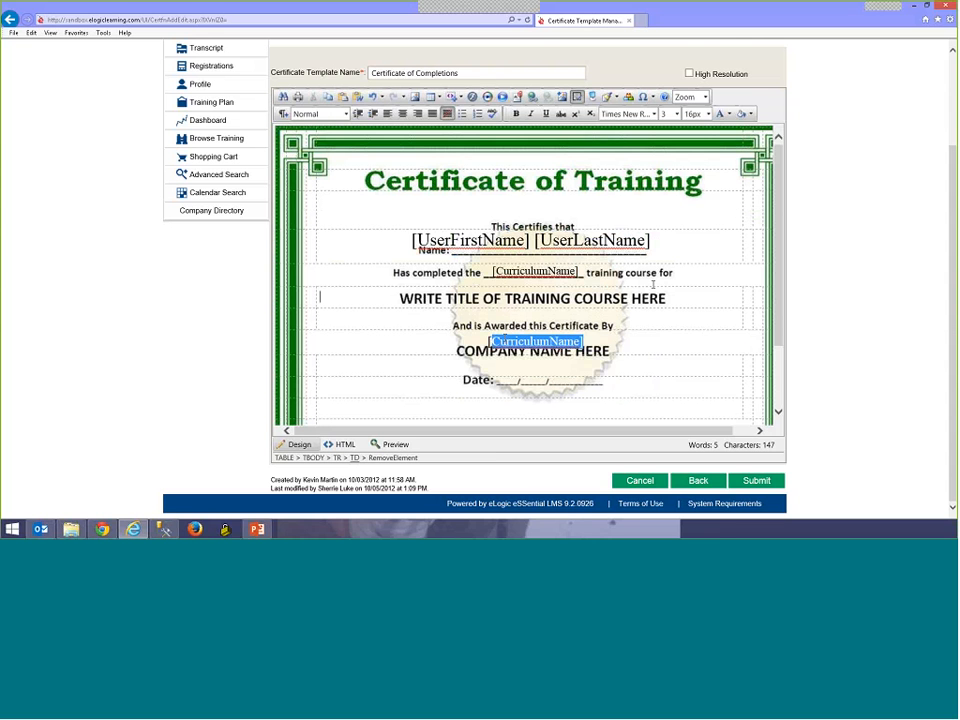
pyautogui.press('Delete')
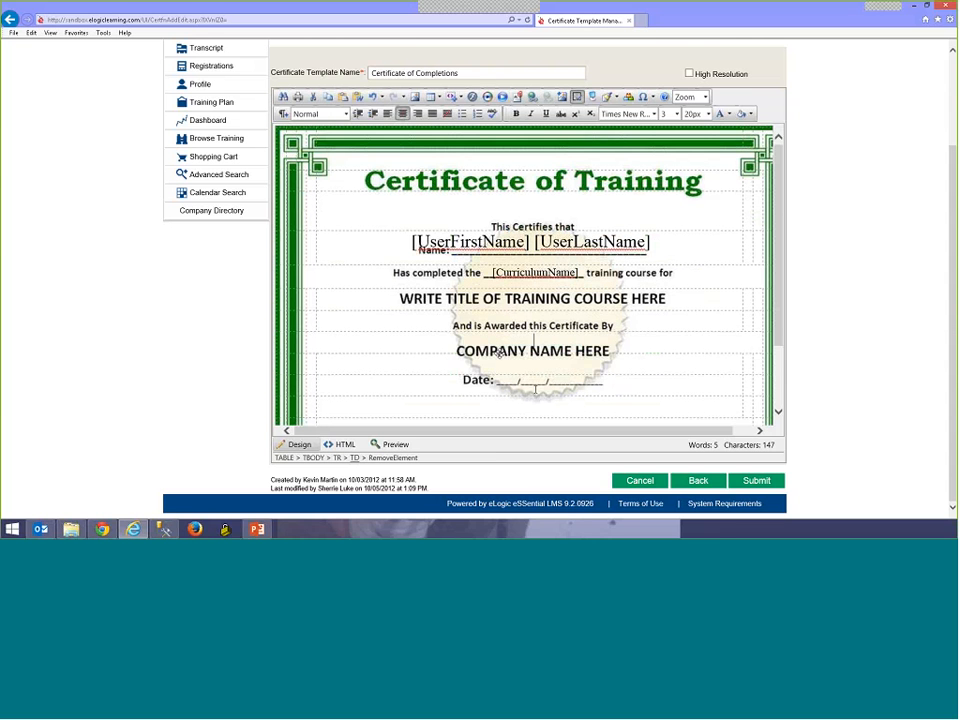
pyautogui.click(537, 379)
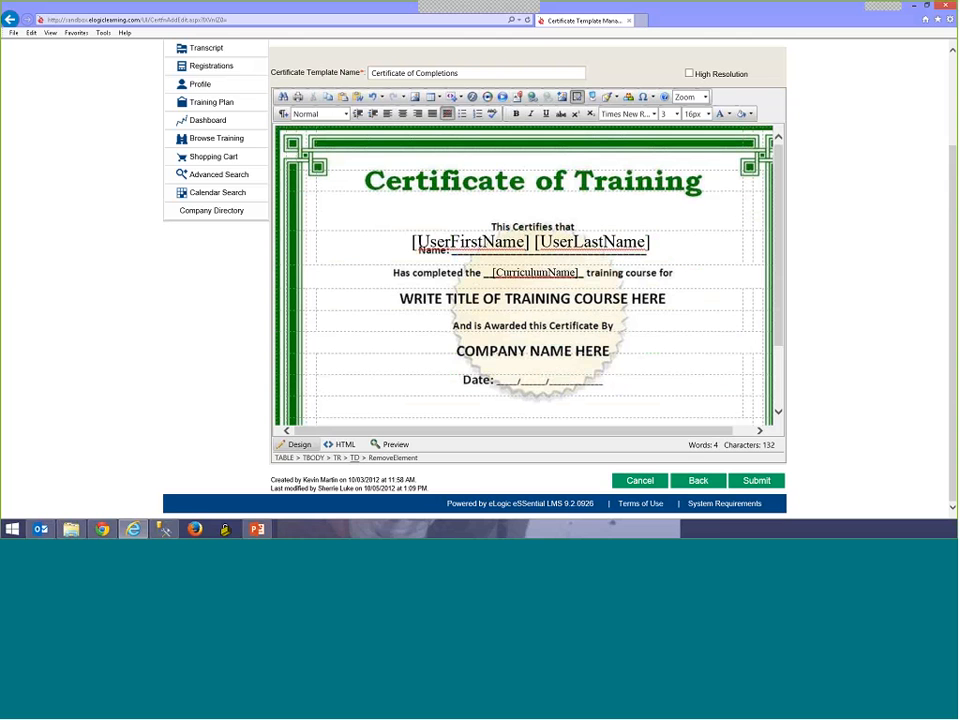
pyautogui.click(455, 96)
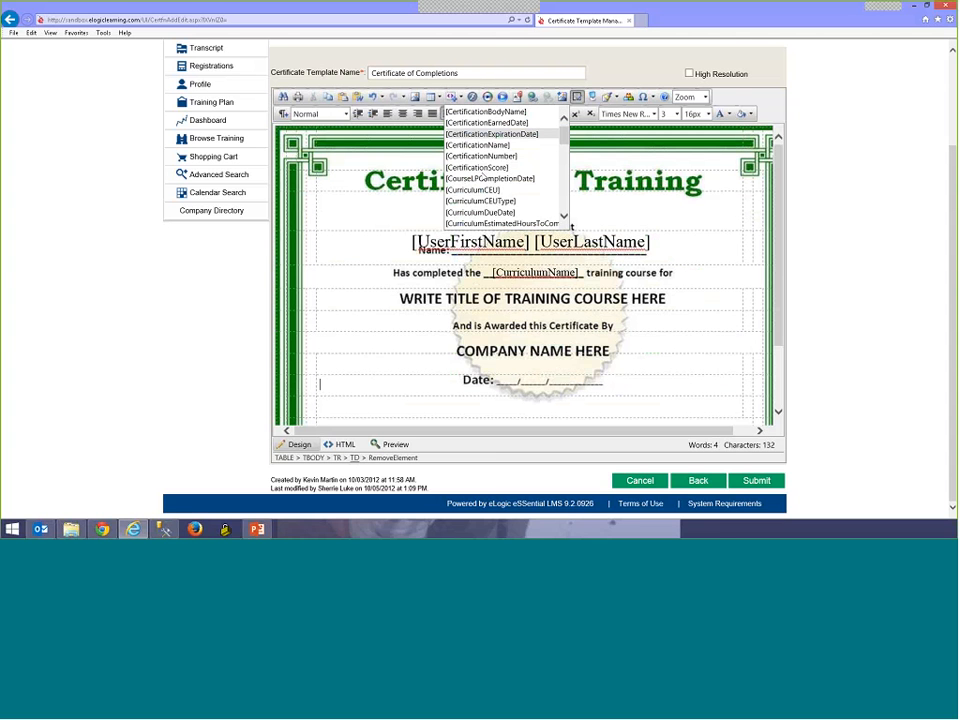
pyautogui.scroll(-3, 513, 219)
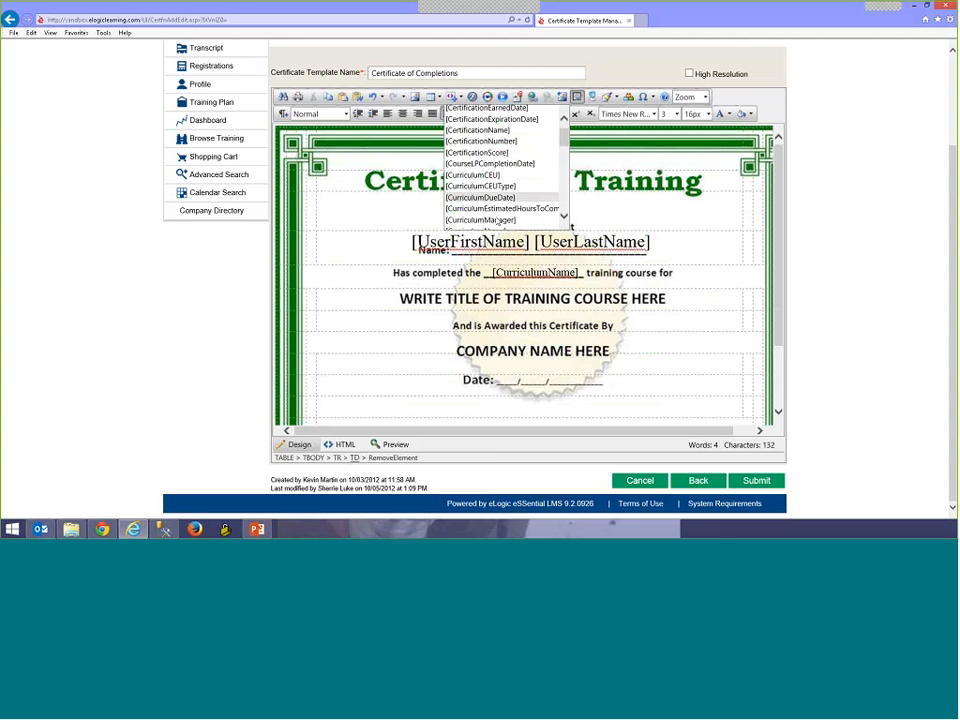
pyautogui.scroll(3, 513, 219)
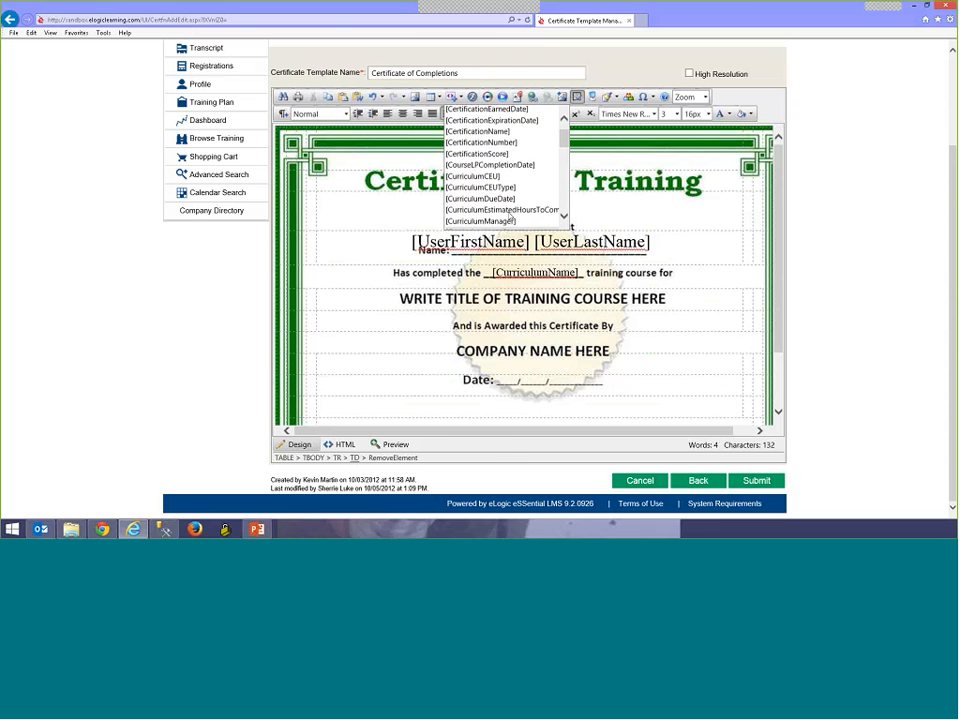
pyautogui.scroll(3, 513, 219)
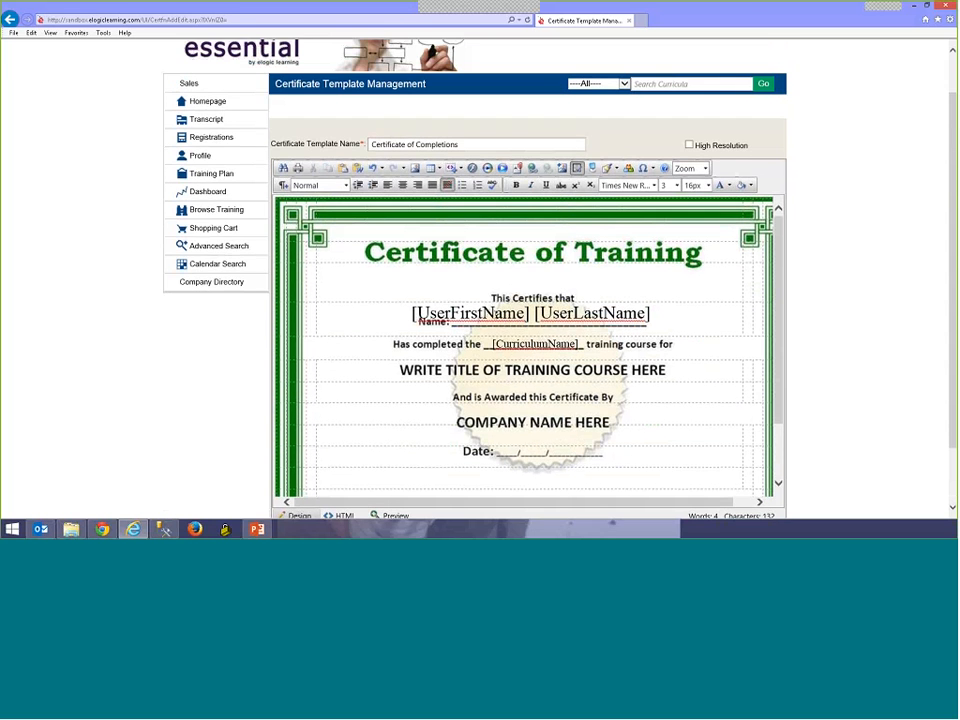
# - Set the content alignment of the cell holding the [CertificationEarnedDate] placeholder to top center
pyautogui.rightClick(440, 457)
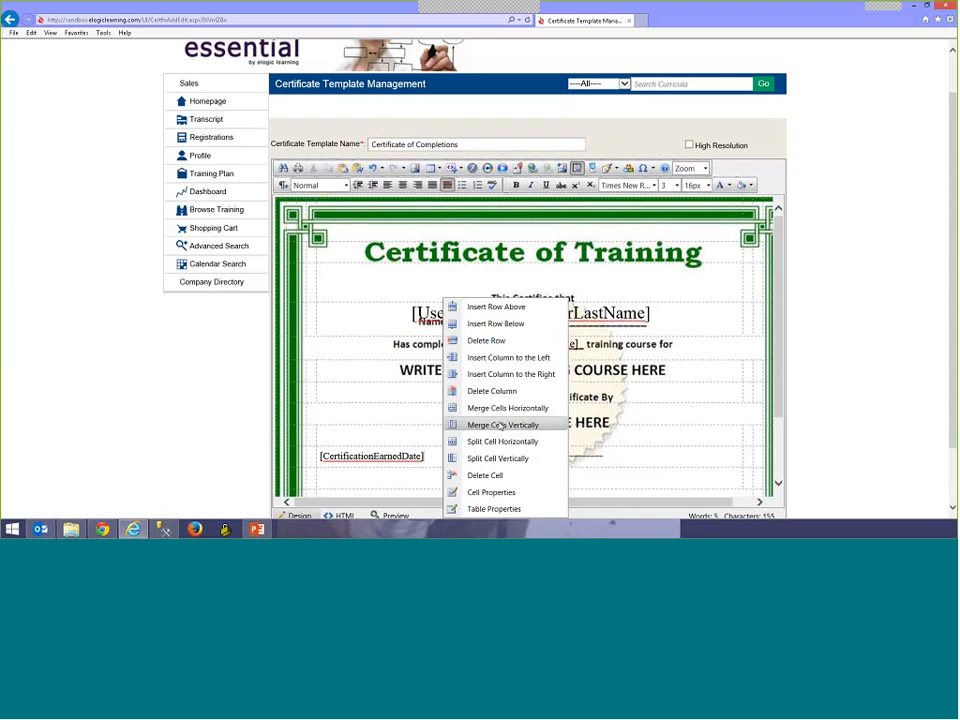
pyautogui.click(494, 508)
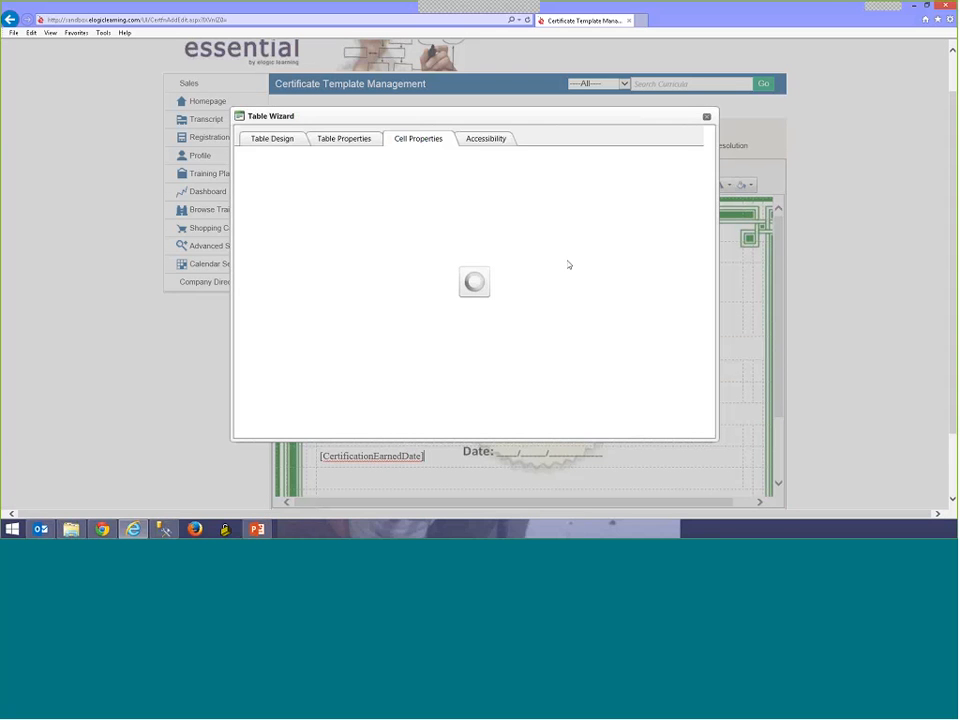
pyautogui.click(600, 228)
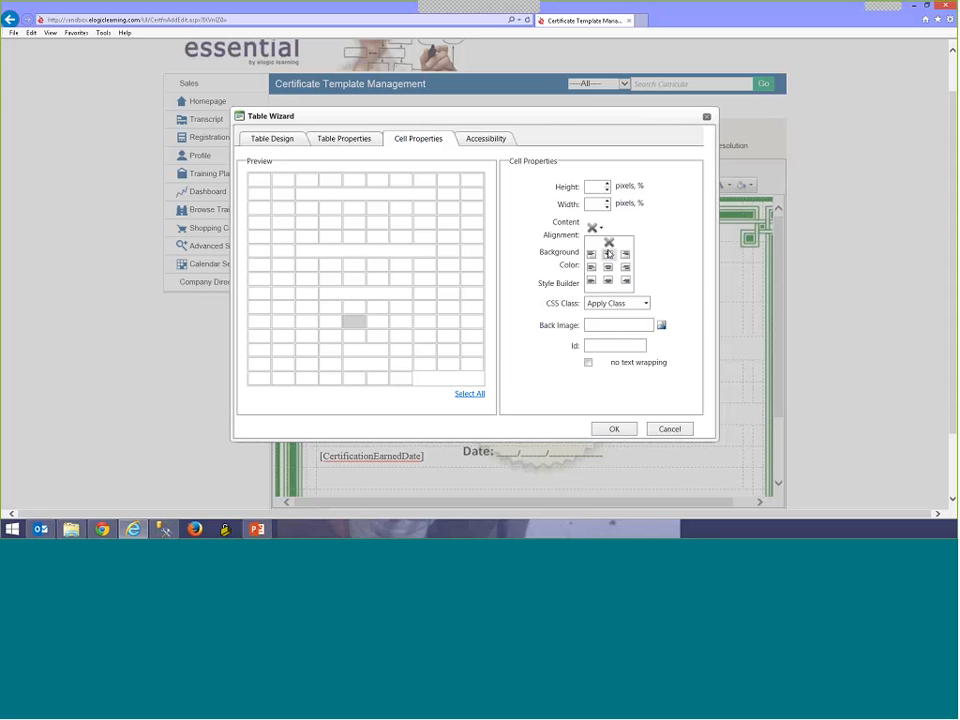
pyautogui.click(608, 253)
pyautogui.click(614, 428)
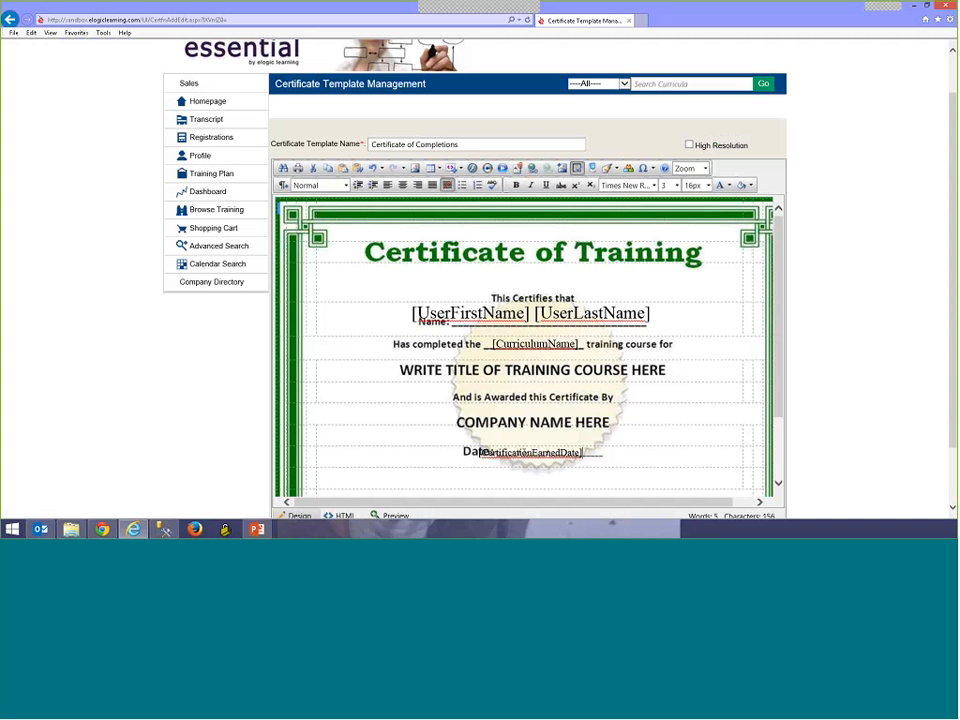
# - Delete the [CourseLPCompletionDate] placeholder above the "Authorized Signatures" line
pyautogui.scroll(-3, 615, 450)
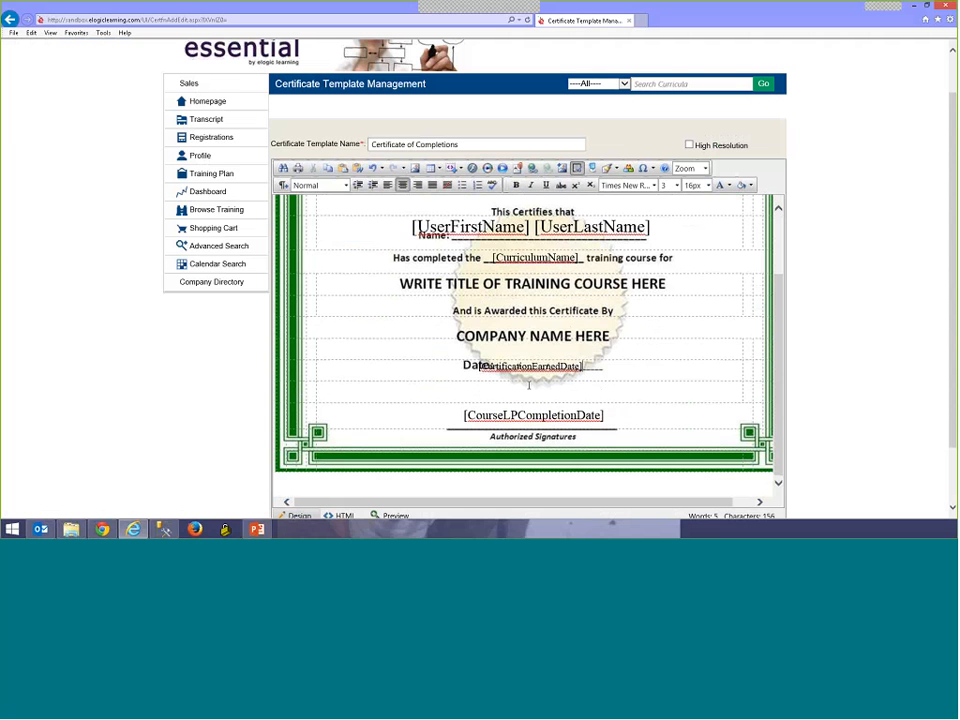
pyautogui.moveTo(605, 415); pyautogui.dragTo(454, 413)
pyautogui.press('Delete')
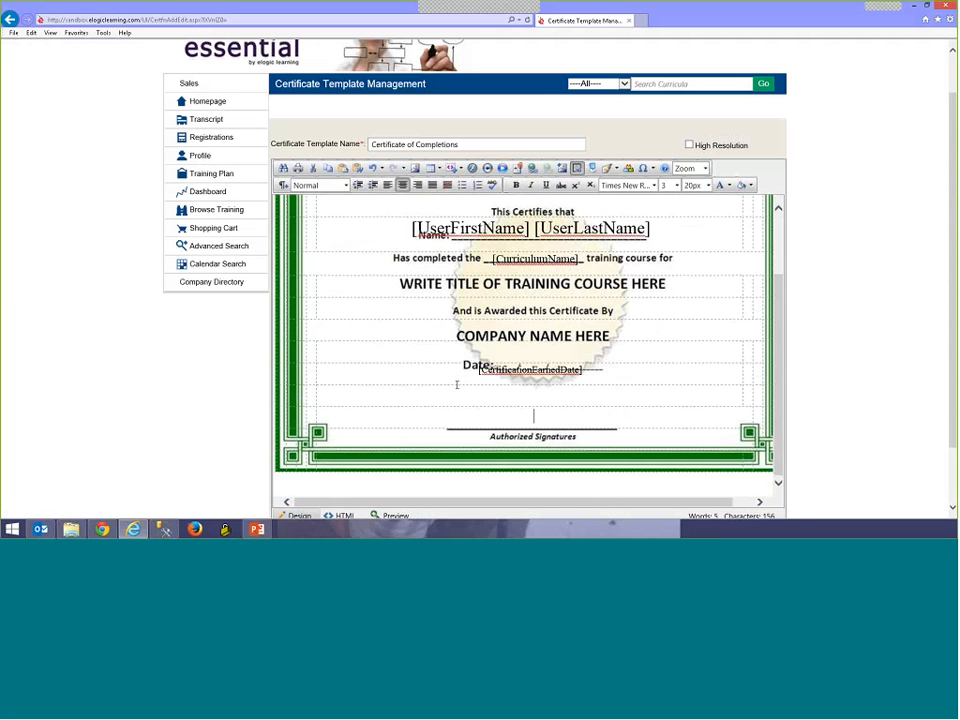
# - Look over the certificate template's HTML source and return to the design view
pyautogui.scroll(-2, 456, 385)
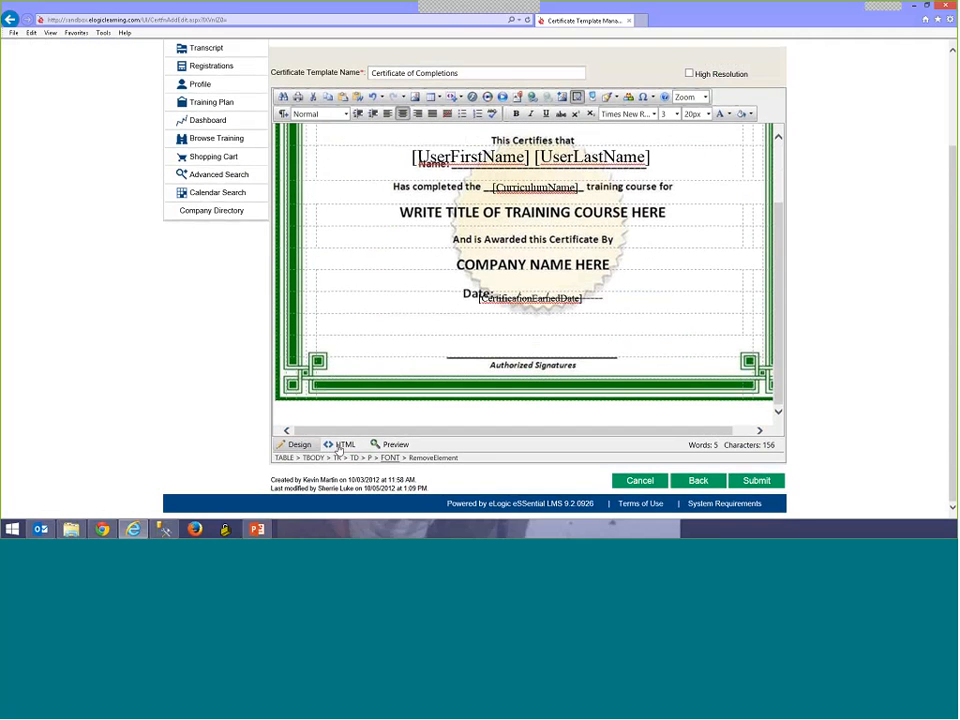
pyautogui.click(342, 446)
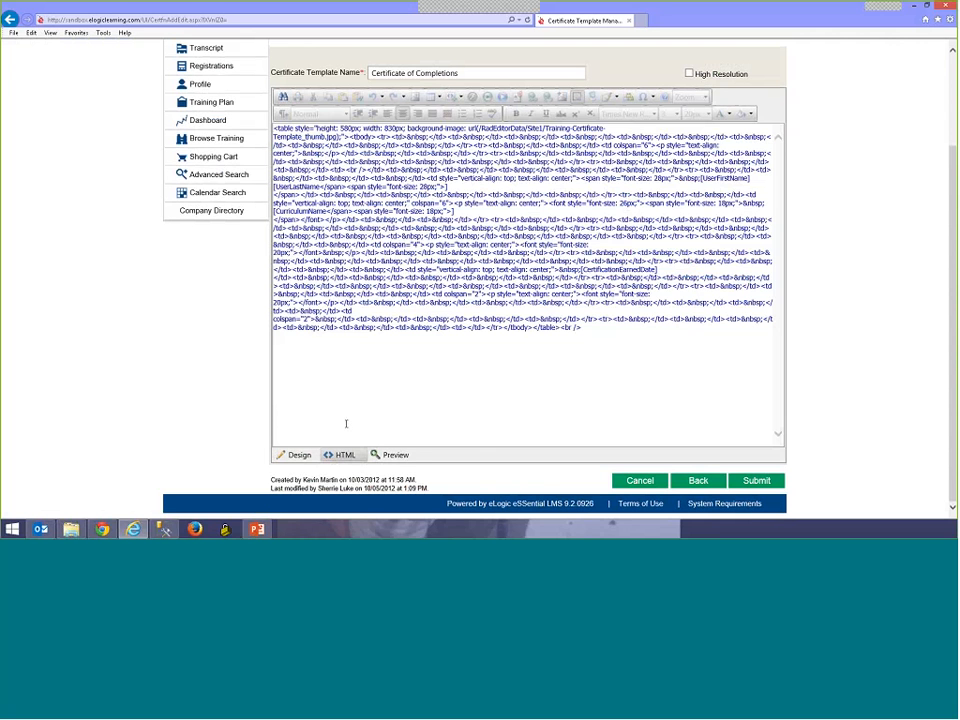
pyautogui.click(296, 455)
# - Preview the certificate and examine how the placeholders line up with the background text
pyautogui.click(474, 299)
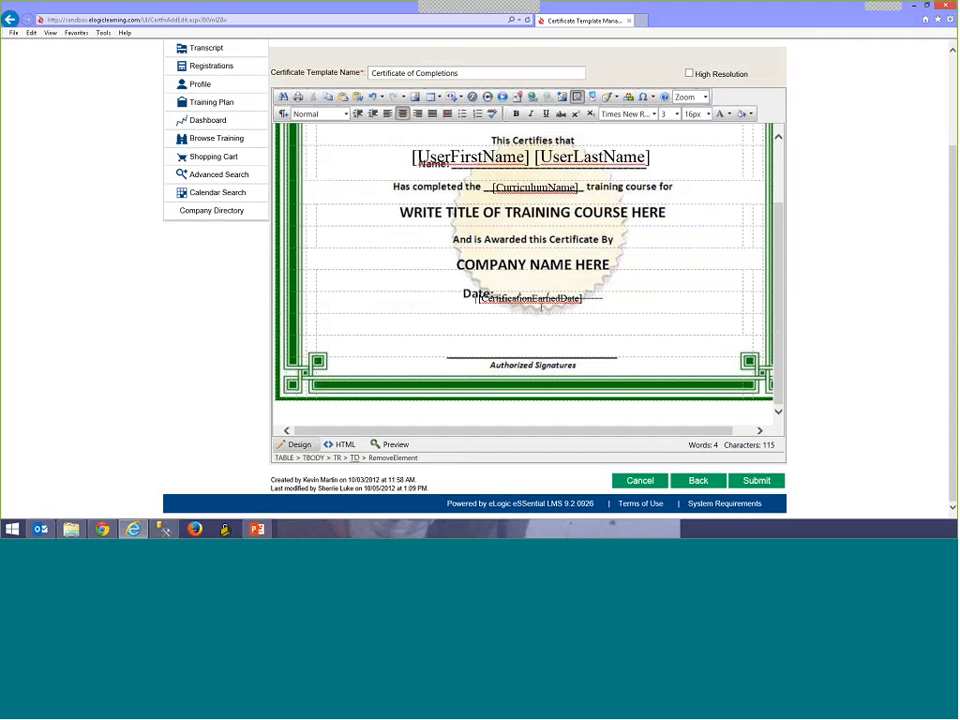
pyautogui.scroll(1, 432, 164)
pyautogui.scroll(1, 432, 164)
pyautogui.scroll(-2, 591, 386)
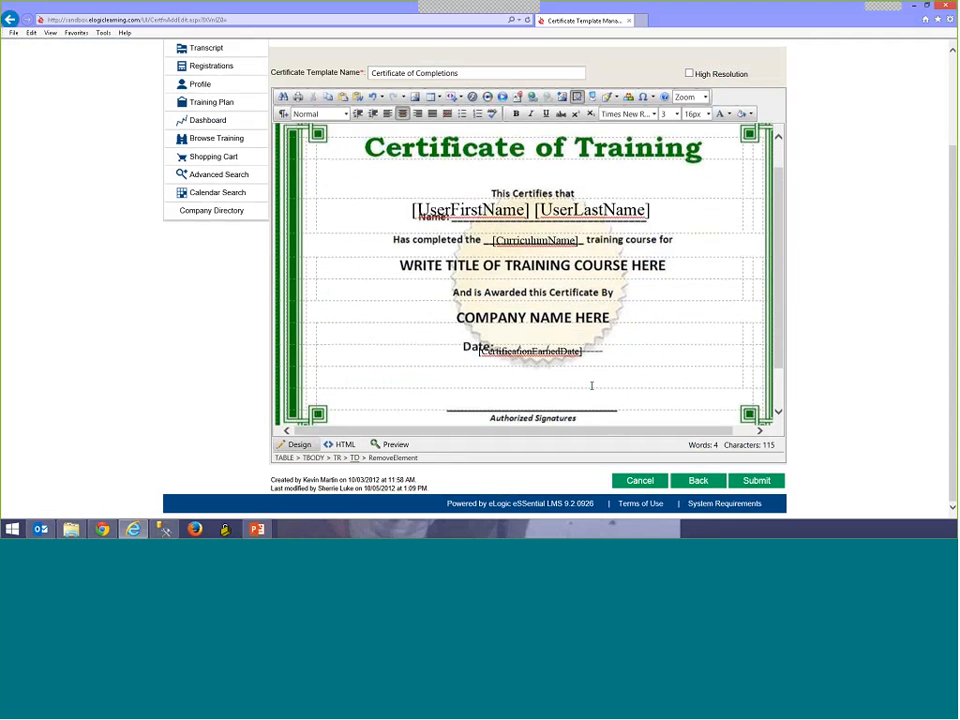
pyautogui.click(391, 444)
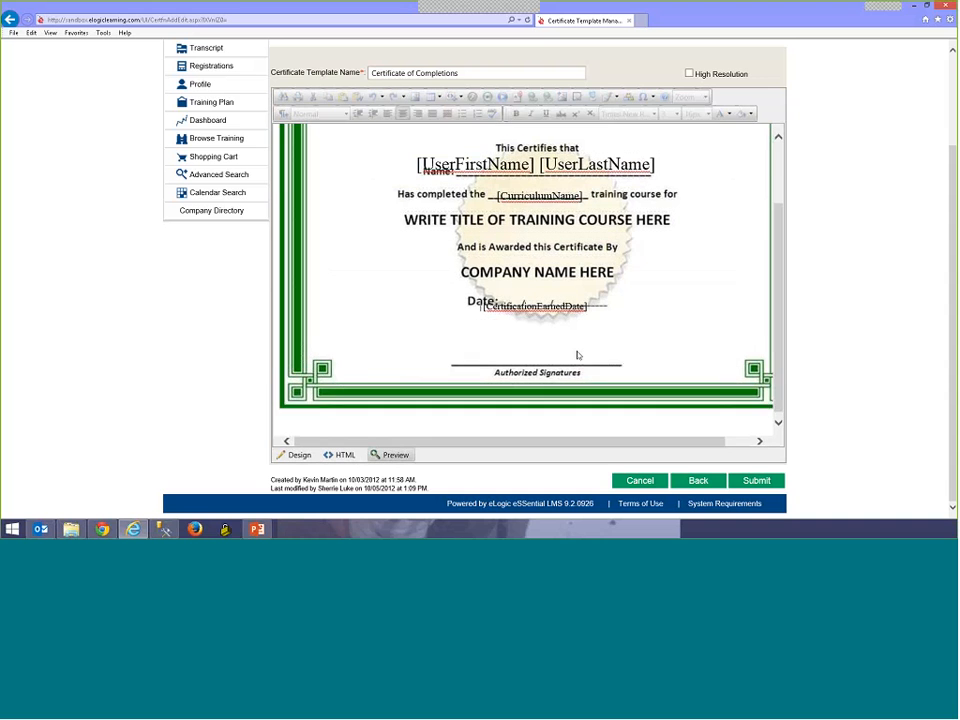
pyautogui.scroll(2, 577, 355)
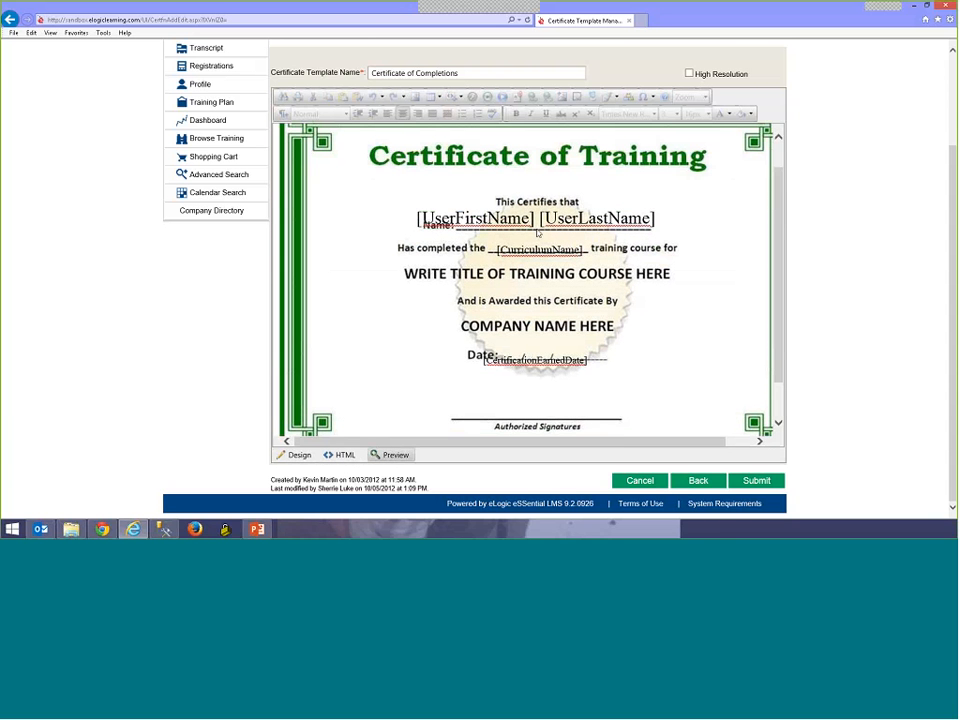
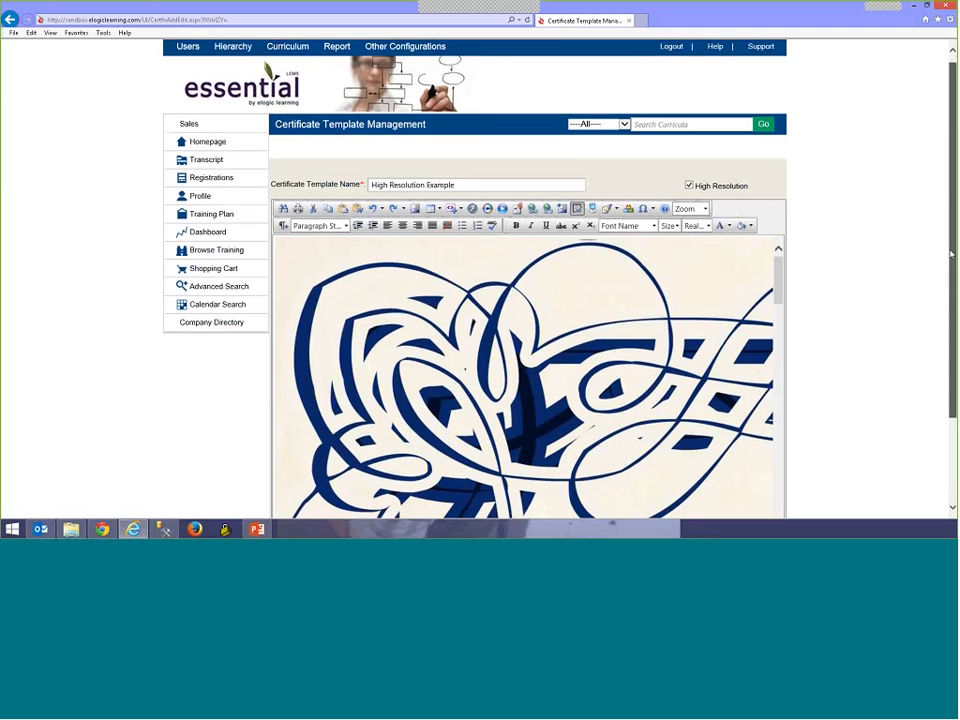
# - Set the editor zoom to 20% for the "High Resolution Example" template
pyautogui.scroll(-2, 946, 300)
pyautogui.scroll(-1, 948, 296)
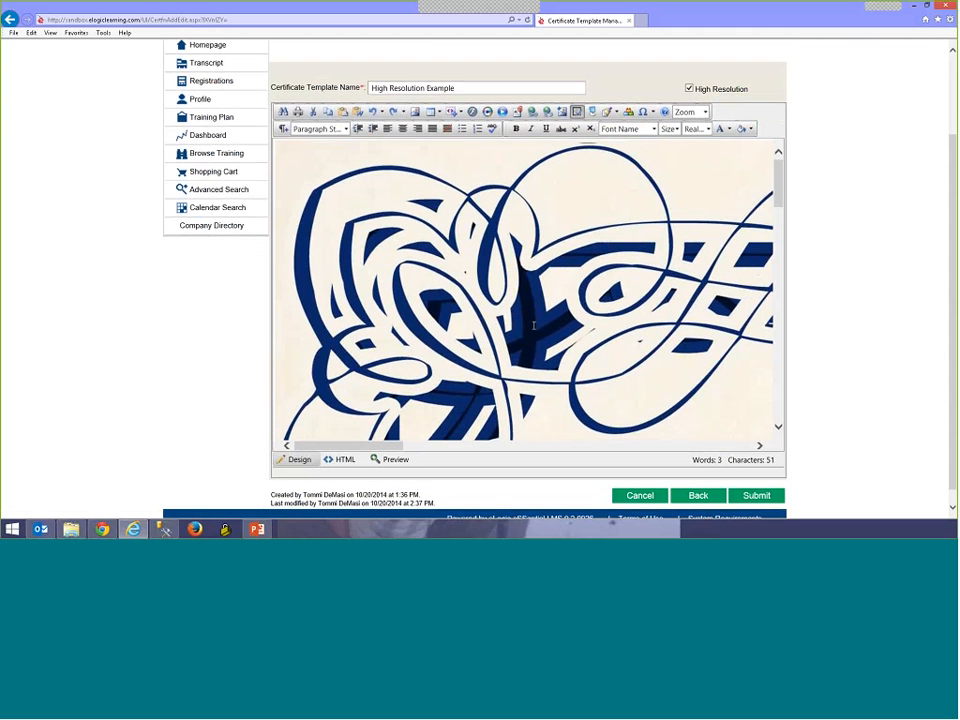
pyautogui.click(692, 112)
pyautogui.click(683, 148)
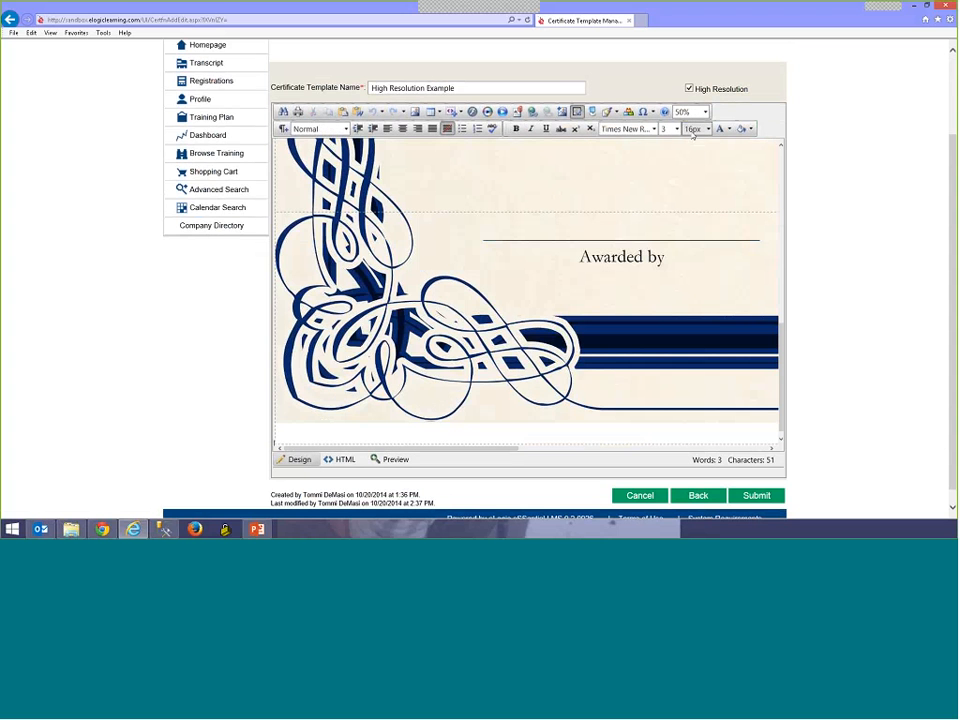
pyautogui.click(701, 112)
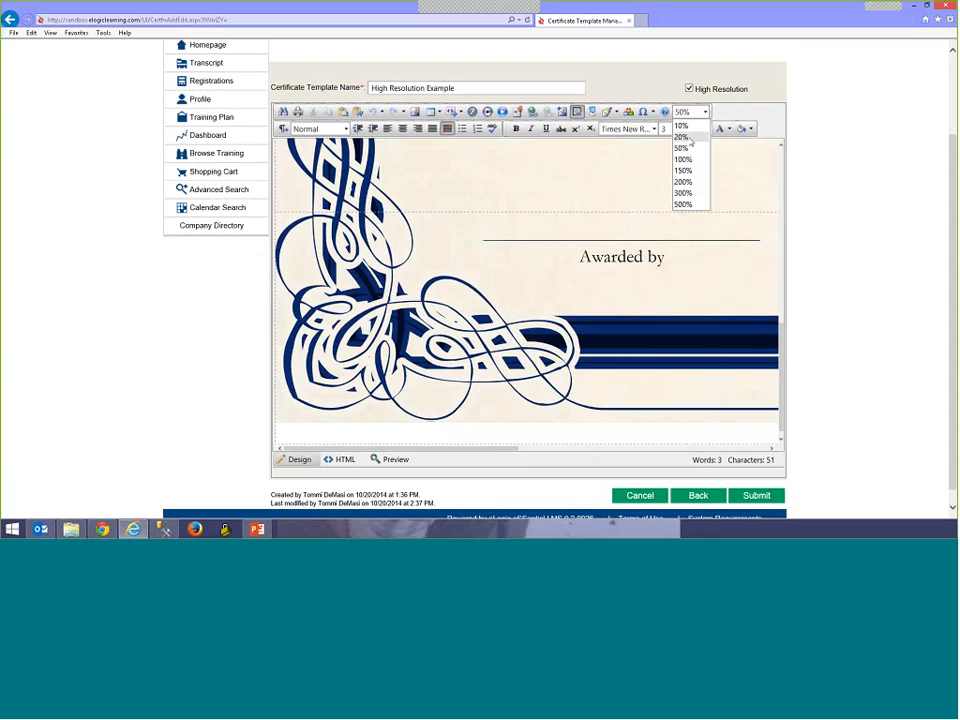
pyautogui.click(682, 137)
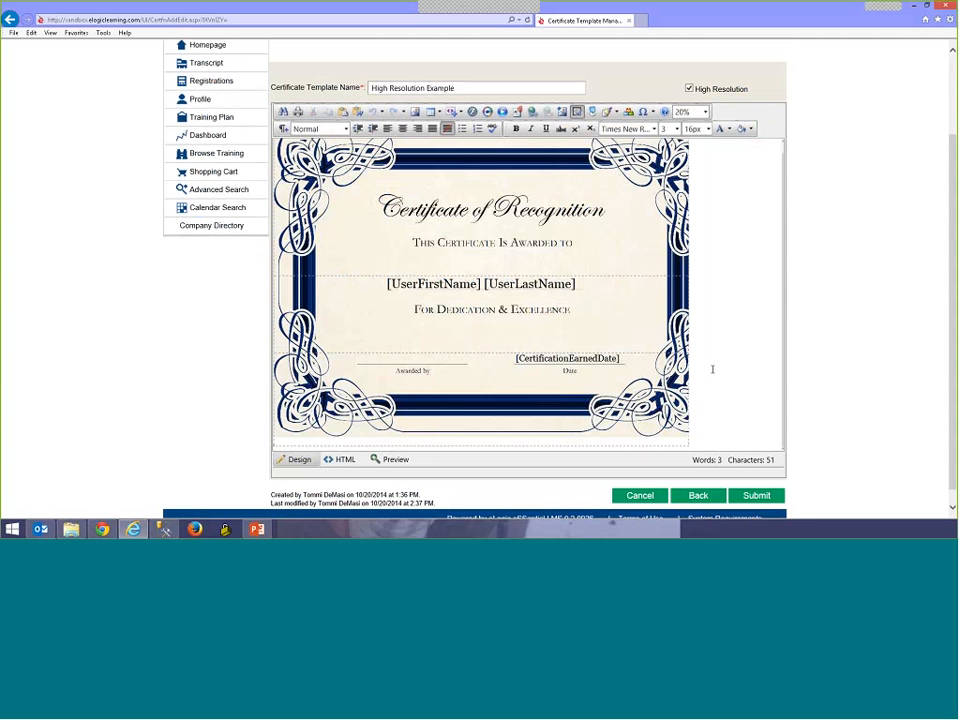
# - Examine the font sizes offered for the selected [UserFirstName] and [UserLastName] placeholders
pyautogui.moveTo(577, 284); pyautogui.dragTo(387, 284)
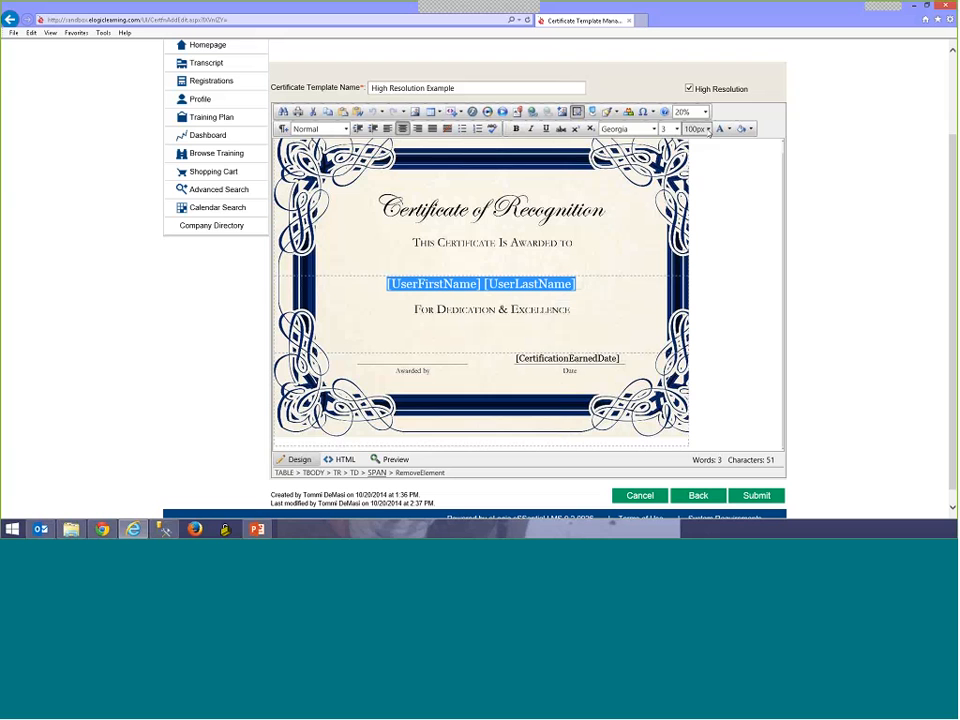
pyautogui.click(708, 129)
pyautogui.scroll(-2, 695, 236)
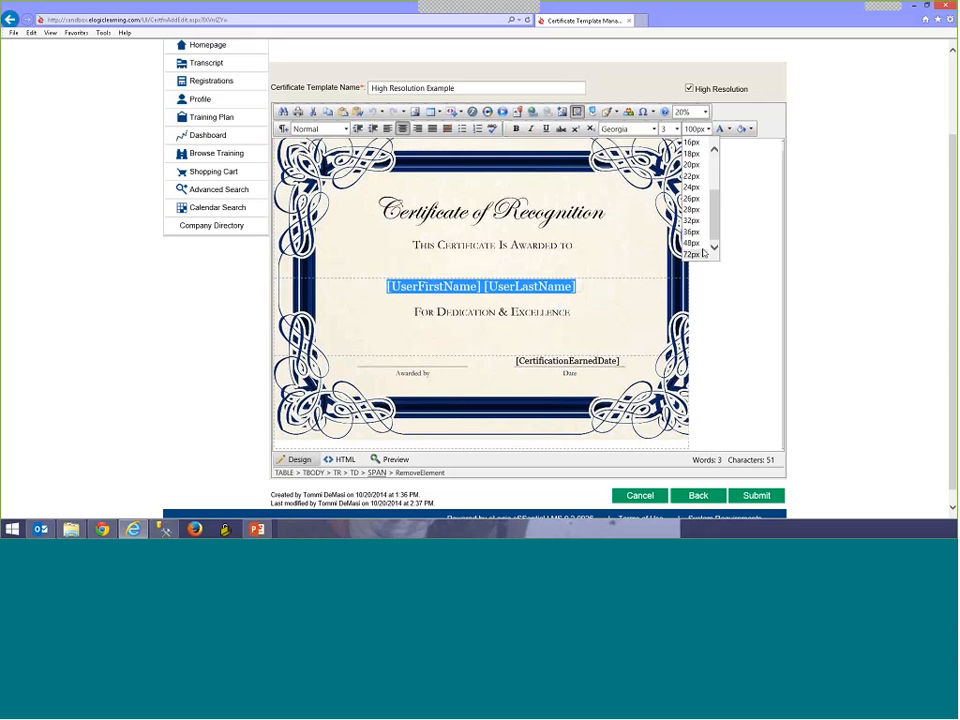
pyautogui.click(740, 256)
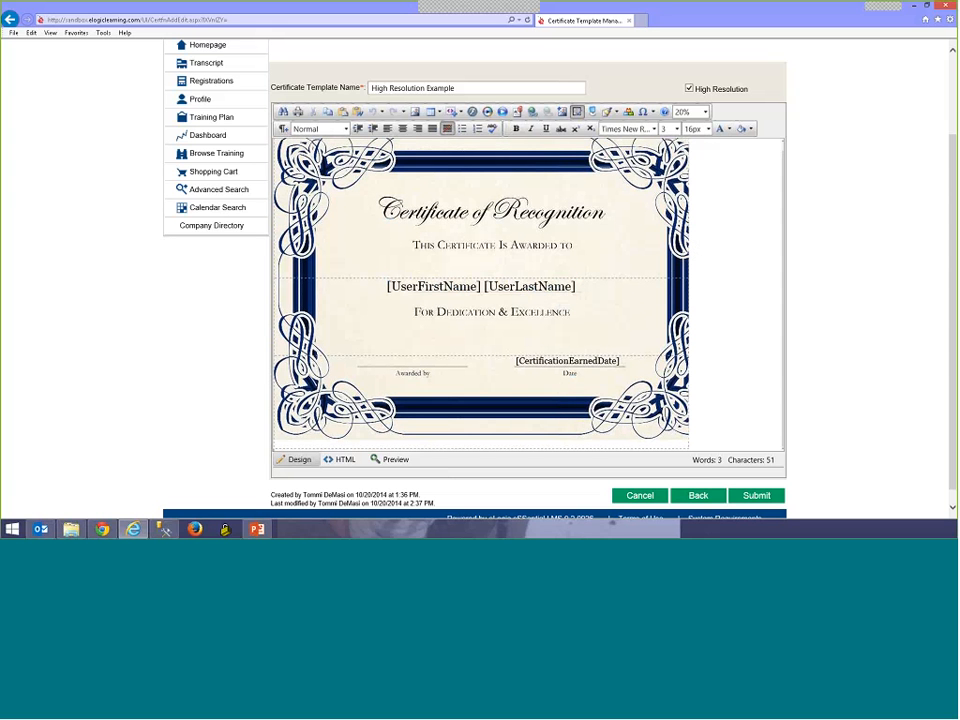
# - Set an absolute font size of 100 px in the Style Builder for the cell holding the user name placeholders
pyautogui.rightClick(372, 288)
pyautogui.rightClick(343, 286)
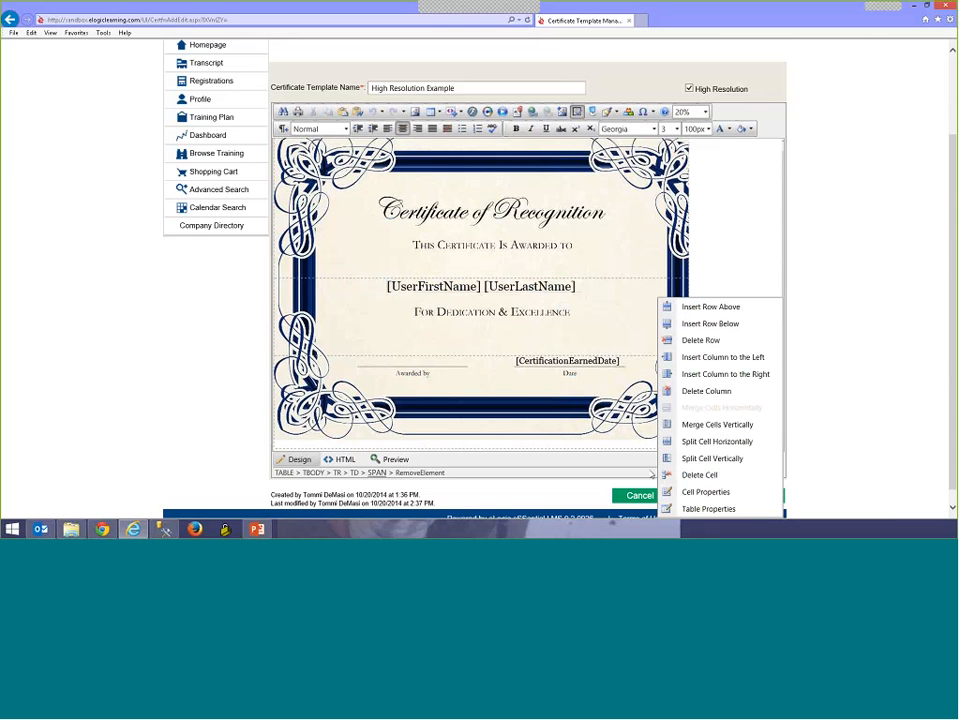
pyautogui.click(705, 491)
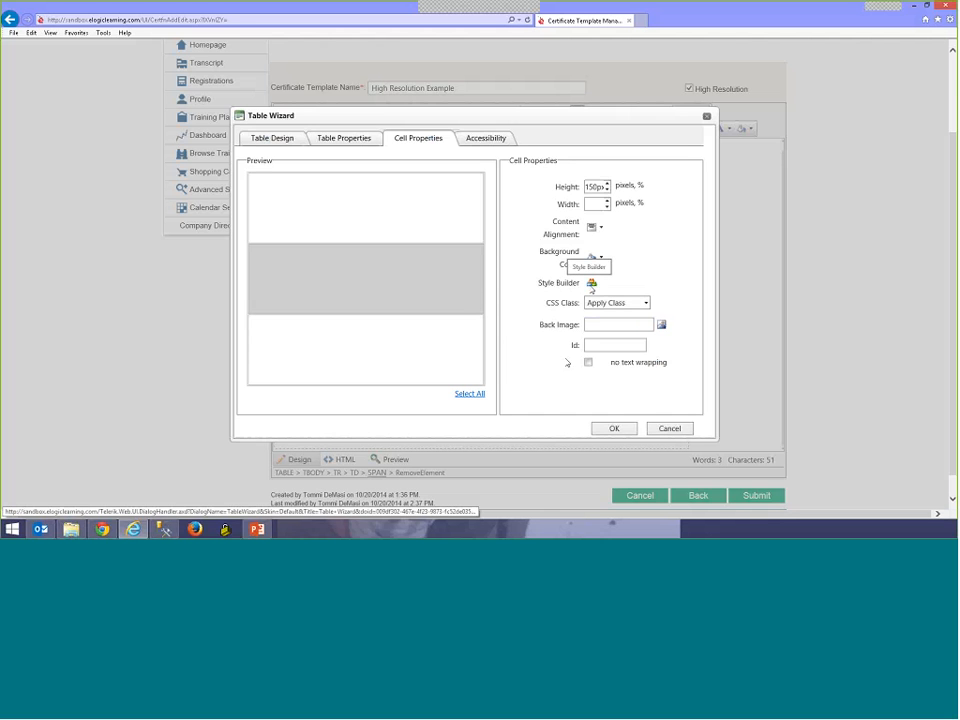
pyautogui.click(591, 285)
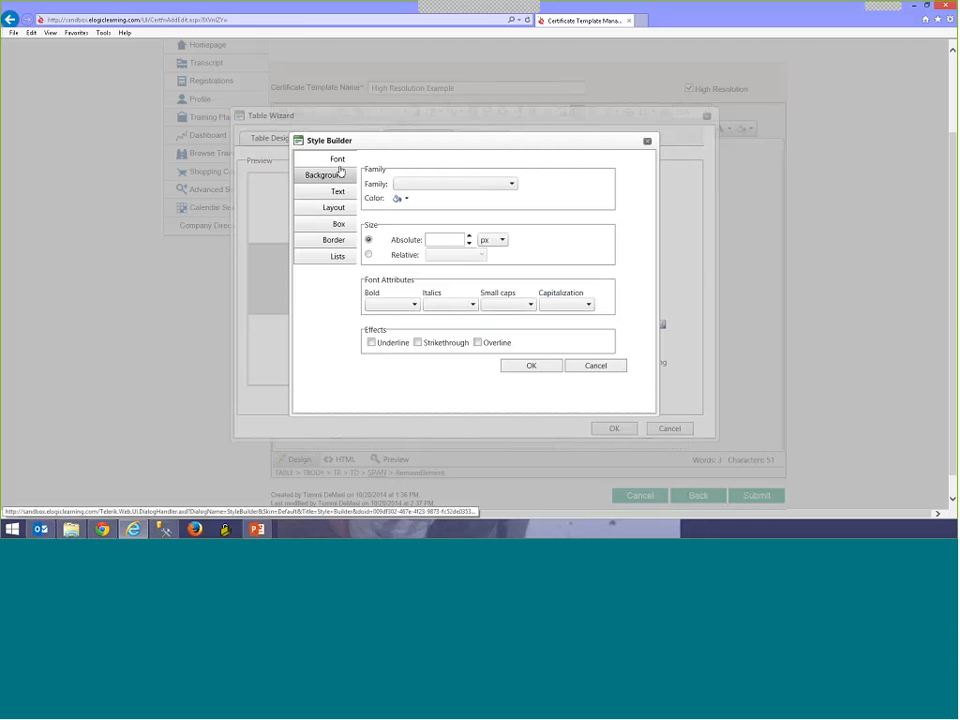
pyautogui.click(446, 240)
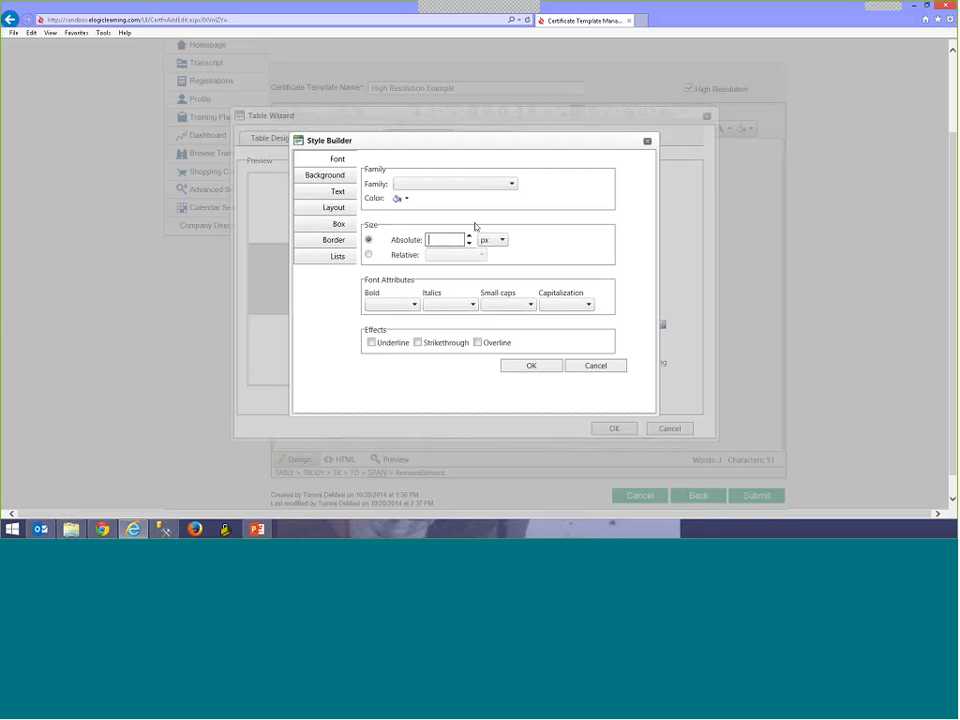
pyautogui.write('100')
pyautogui.press('Return')
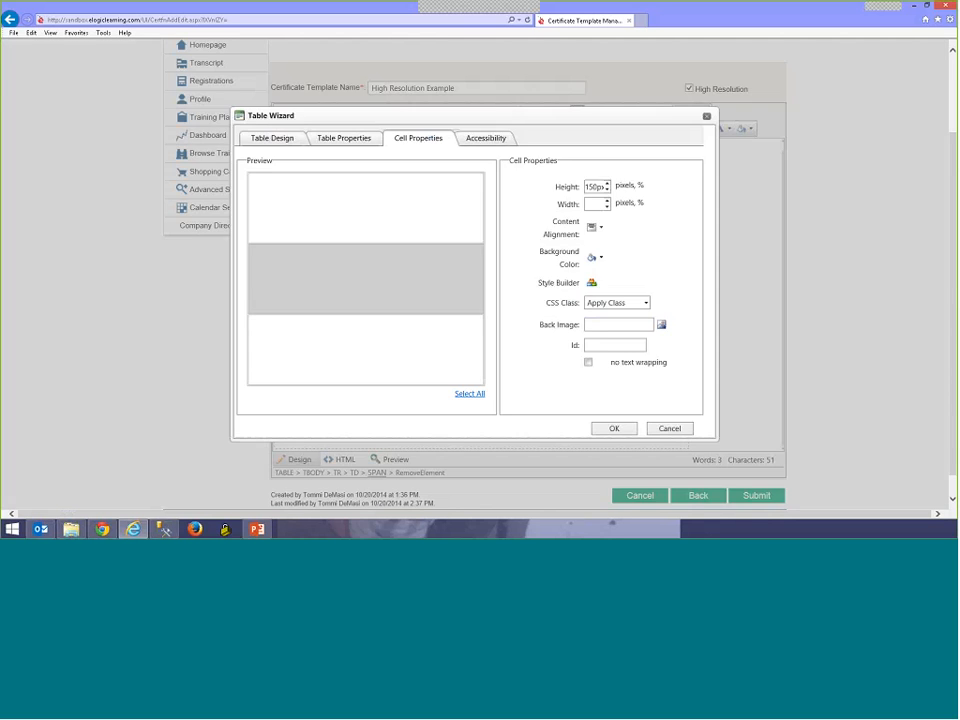
pyautogui.click(614, 428)
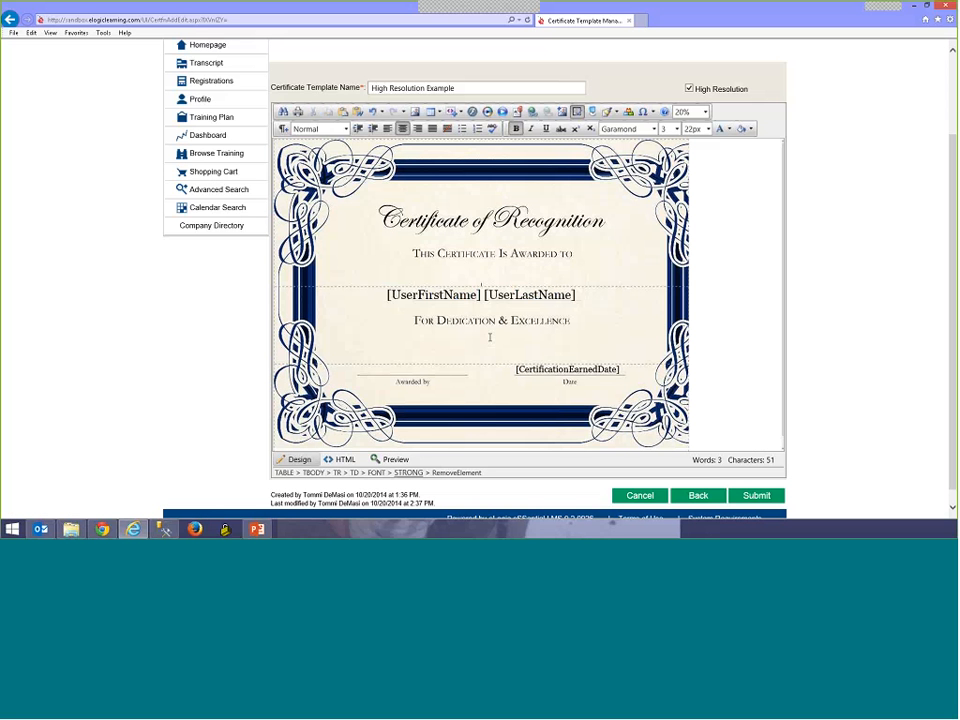
# - Select the user name placeholders and examine how their cell is defined in the template's HTML source and design layout
pyautogui.click(377, 294)
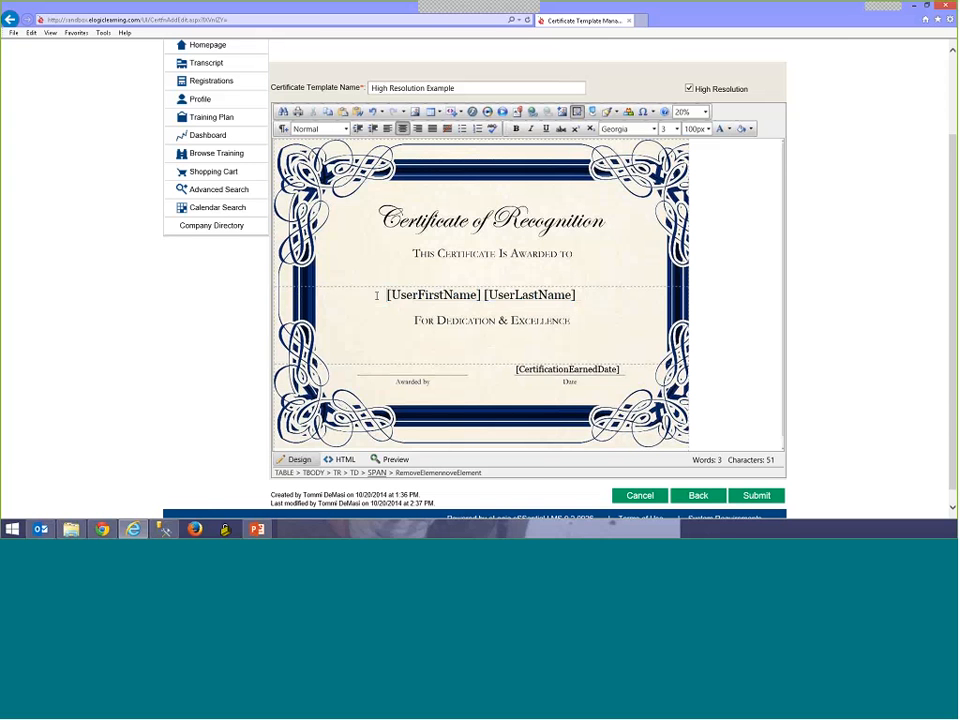
pyautogui.doubleClick(486, 297)
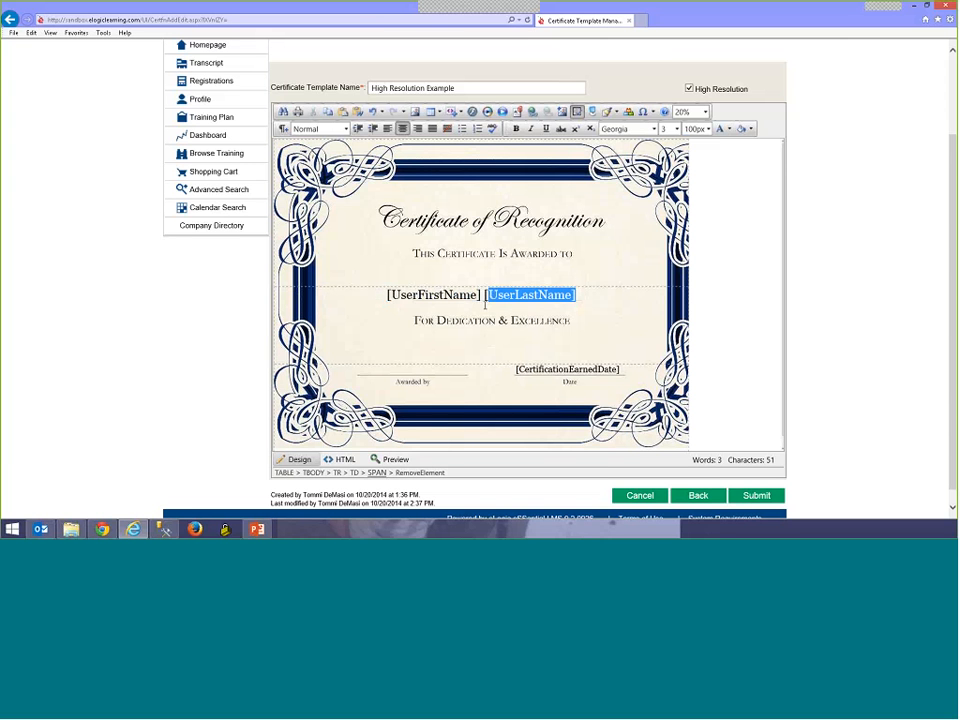
pyautogui.moveTo(484, 304); pyautogui.dragTo(388, 300)
pyautogui.click(340, 459)
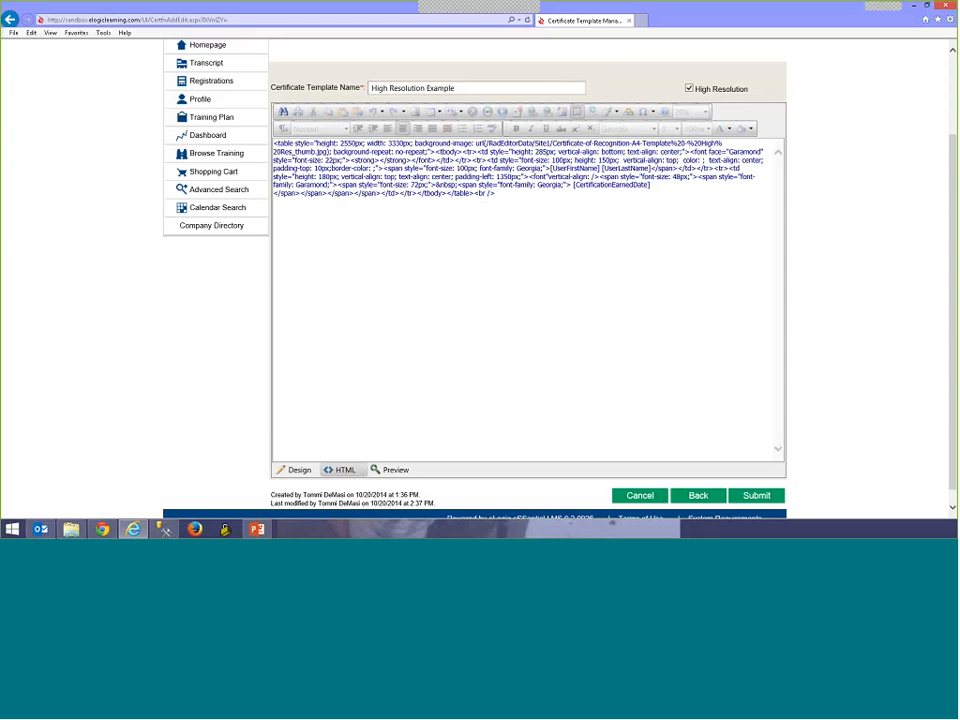
pyautogui.click(300, 470)
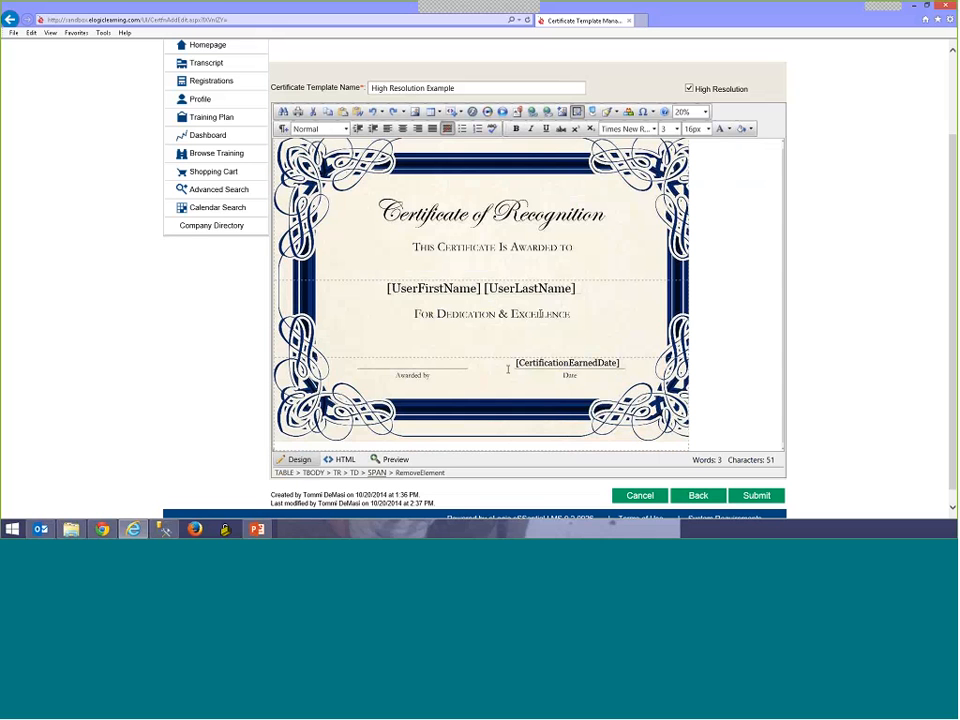
pyautogui.scroll(-1, 504, 383)
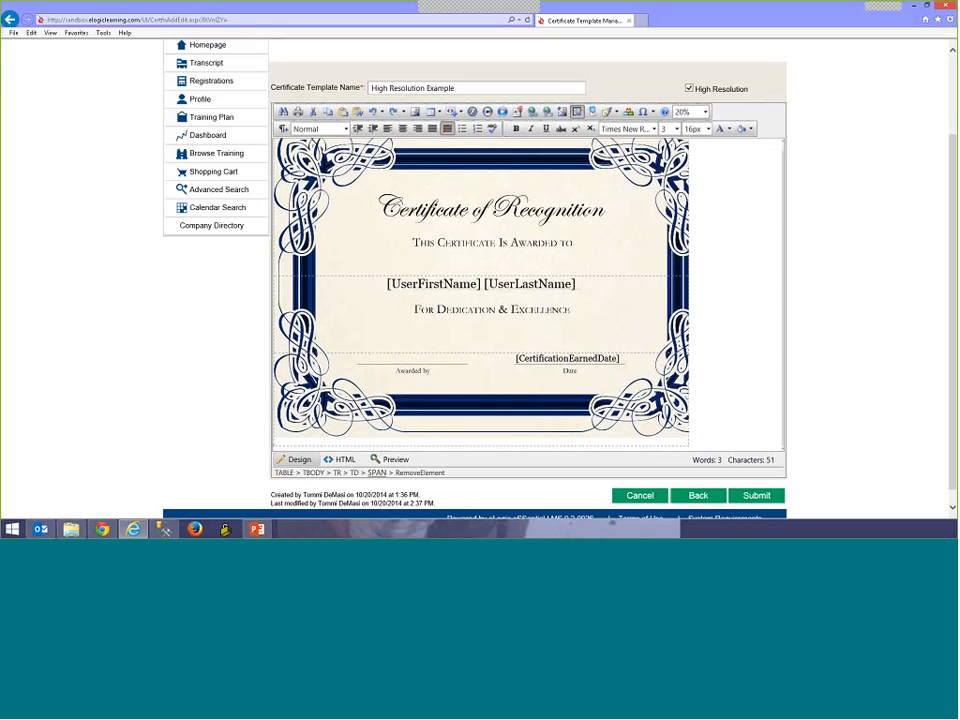
pyautogui.scroll(1, 488, 232)
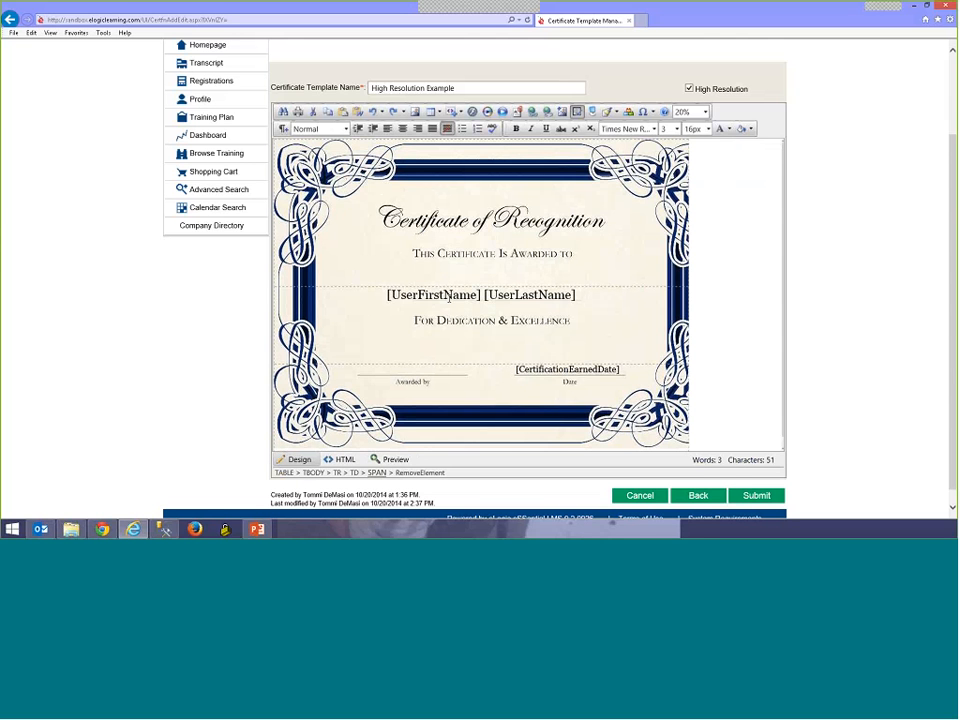
# - Examine the placeholder font settings in the template's HTML source and preview the finished certificate
pyautogui.click(342, 459)
pyautogui.scroll(2, 661, 311)
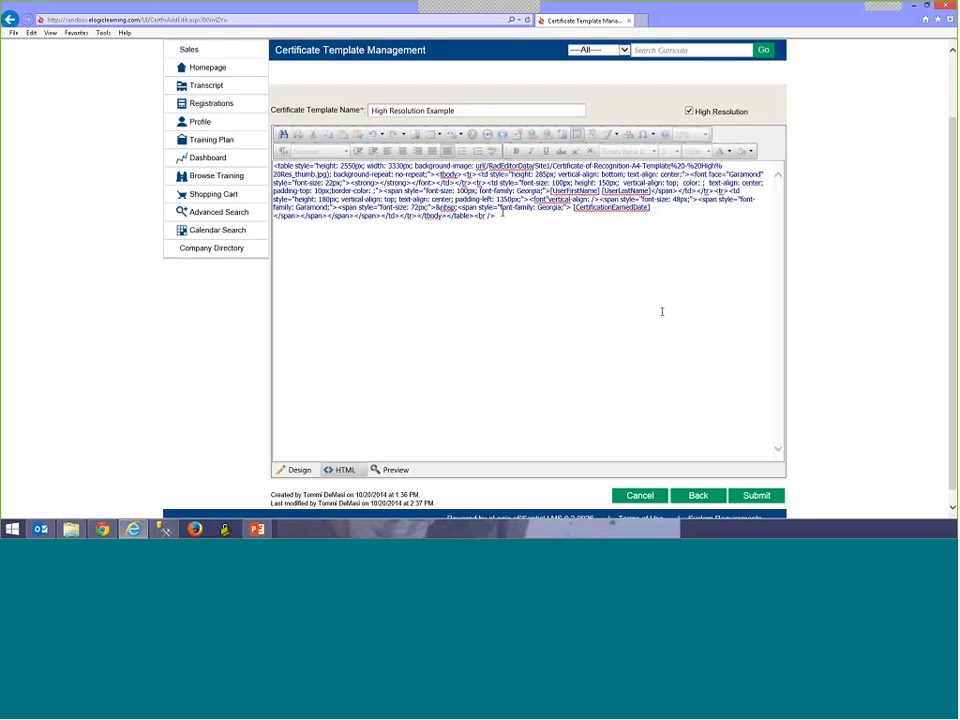
pyautogui.scroll(-2, 473, 313)
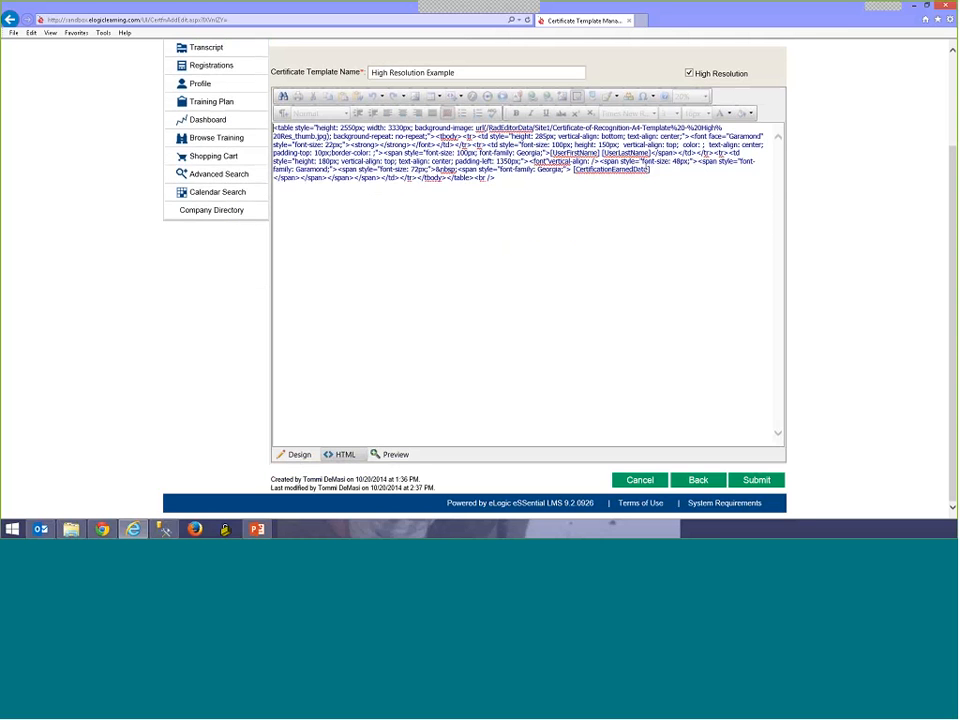
pyautogui.click(306, 455)
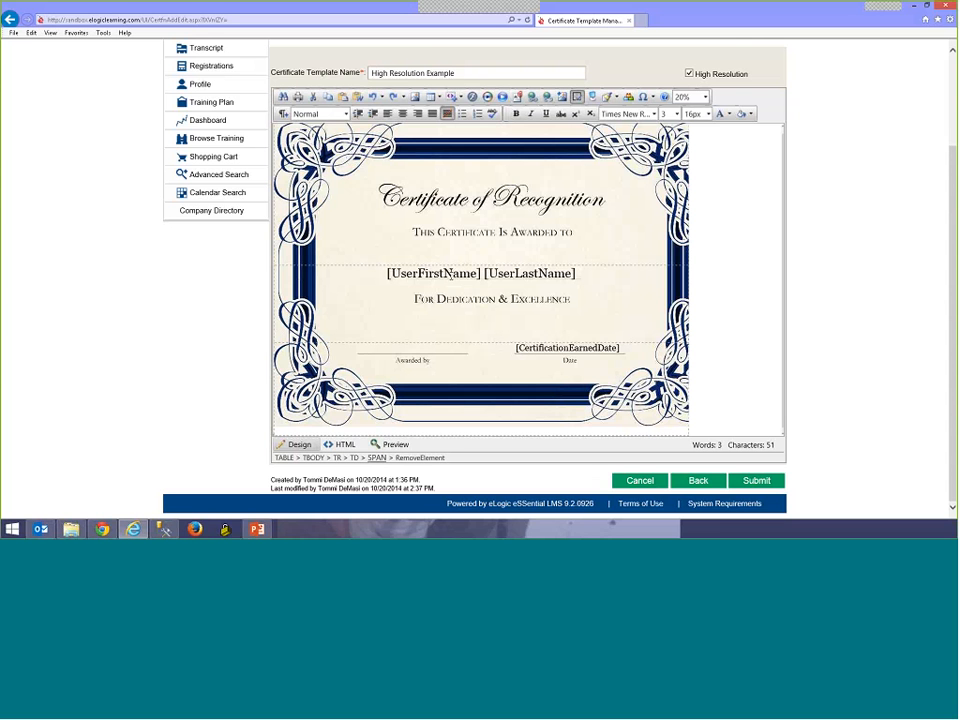
pyautogui.click(382, 445)
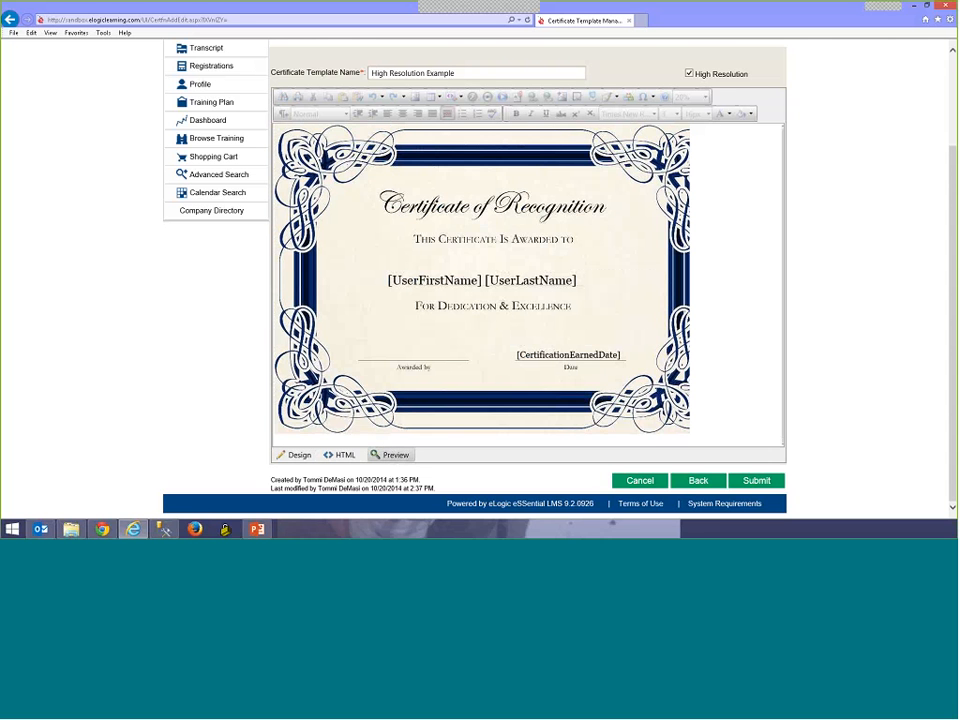
pyautogui.scroll(3, 343, 274)
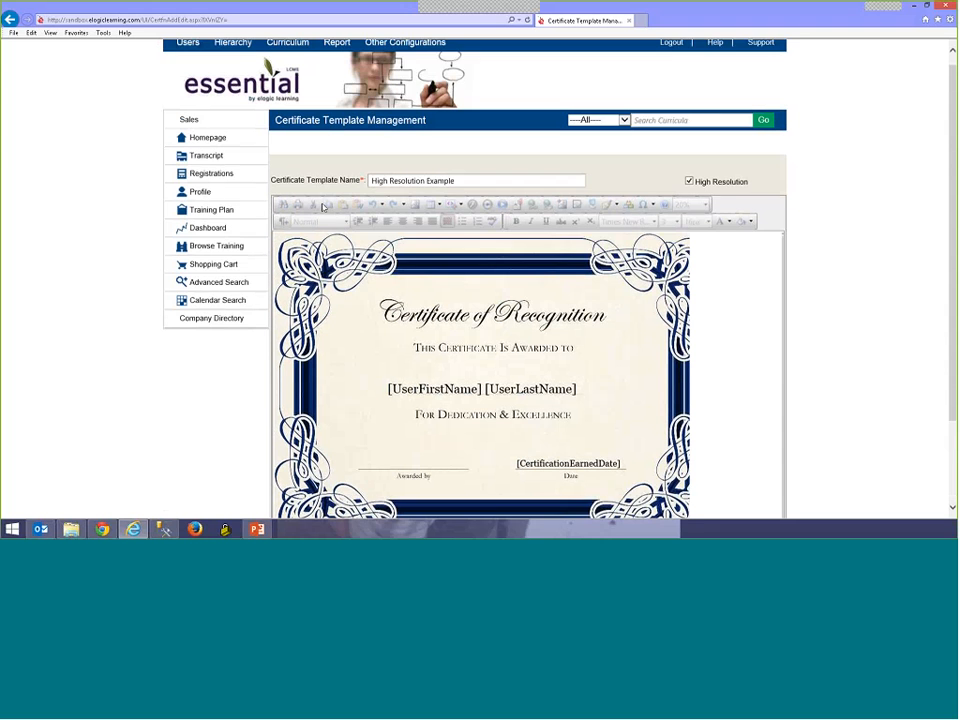
# - Assign the High Resolution Example certificate template to the "test" certification type, save it and return to the certification types list
pyautogui.moveTo(371, 62)
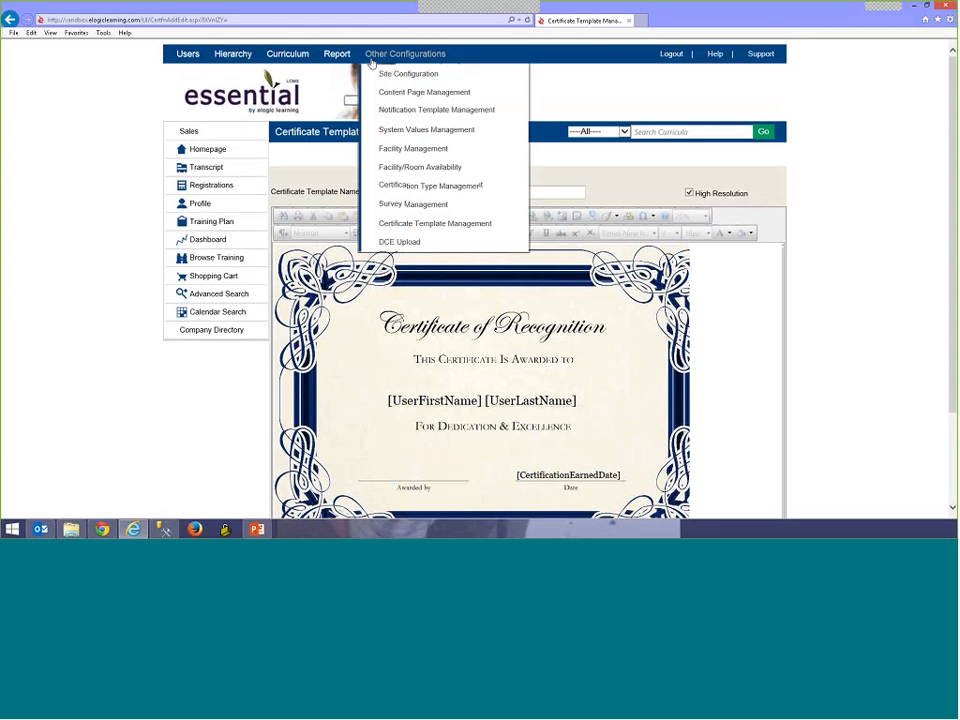
pyautogui.moveTo(300, 57)
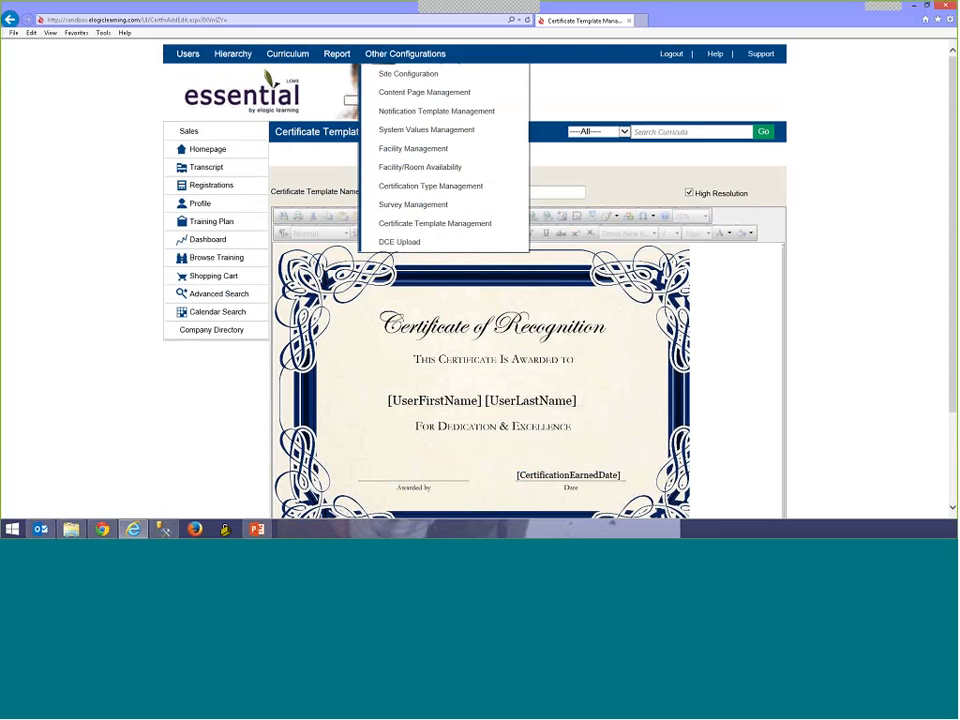
pyautogui.click(414, 189)
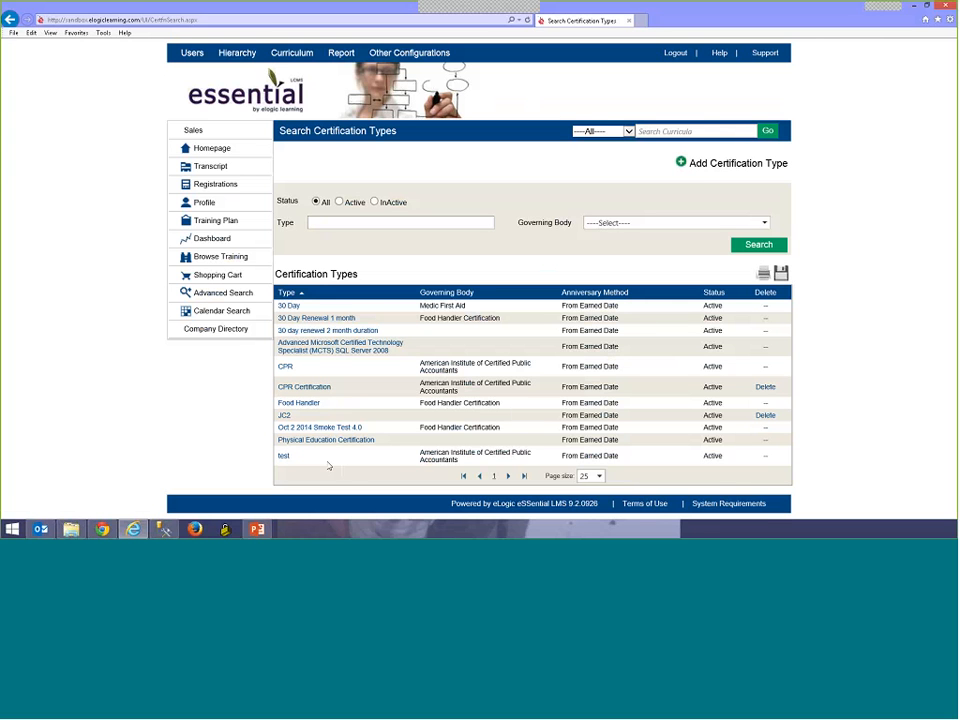
pyautogui.click(338, 440)
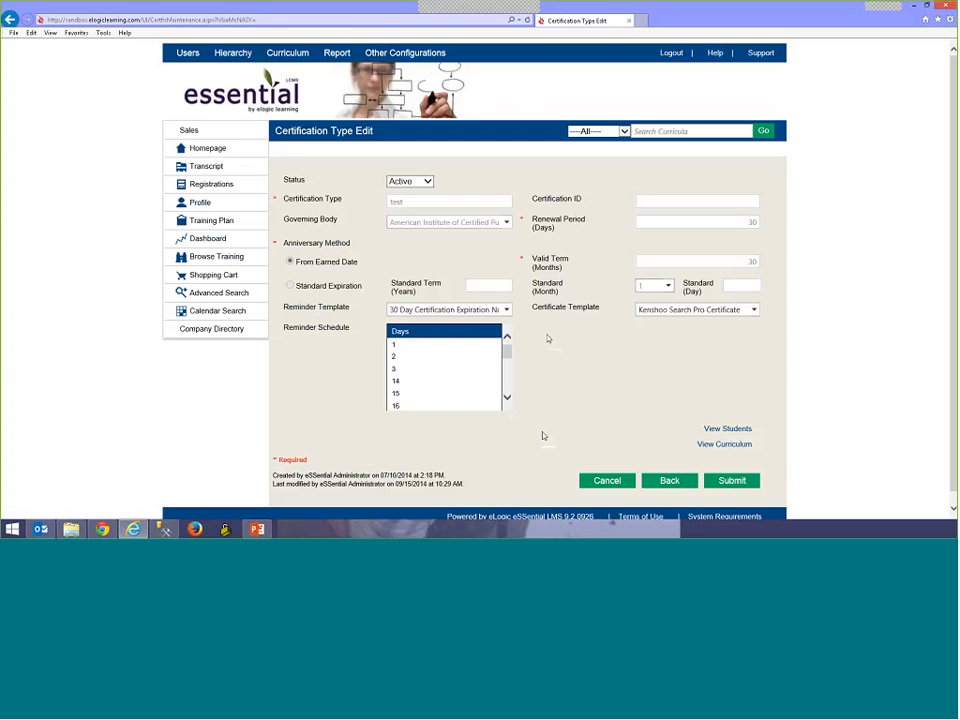
pyautogui.click(678, 310)
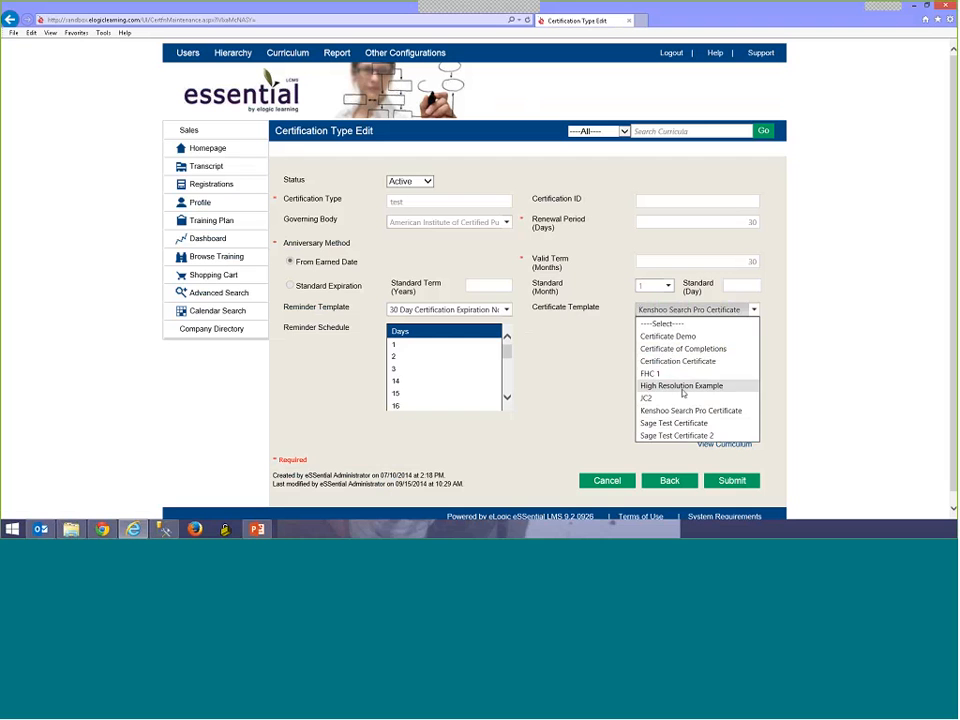
pyautogui.click(665, 385)
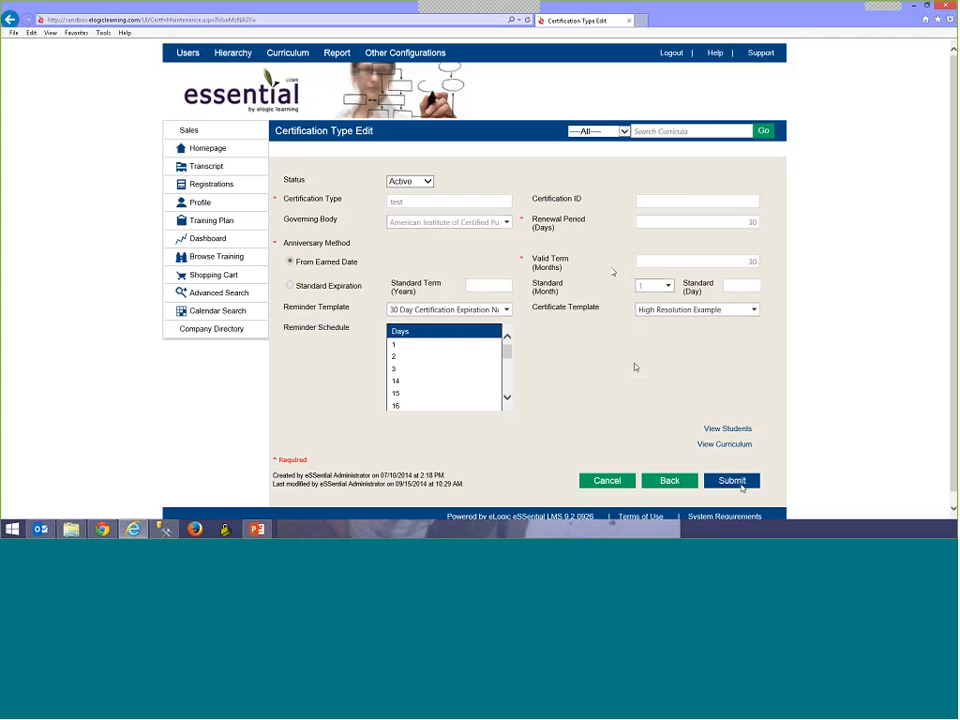
pyautogui.click(740, 486)
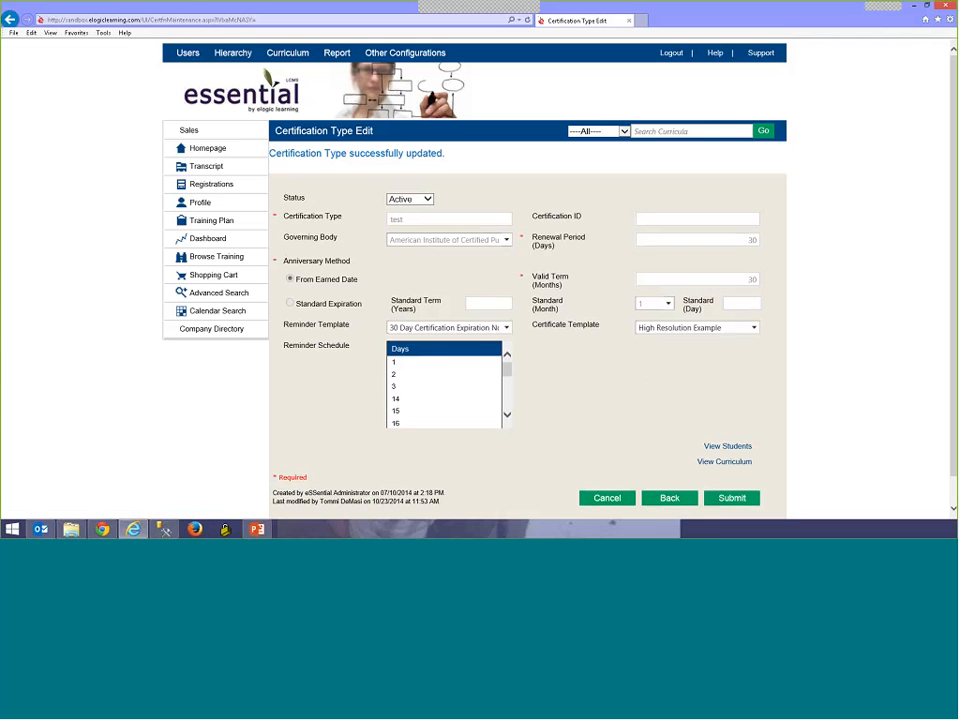
pyautogui.click(670, 498)
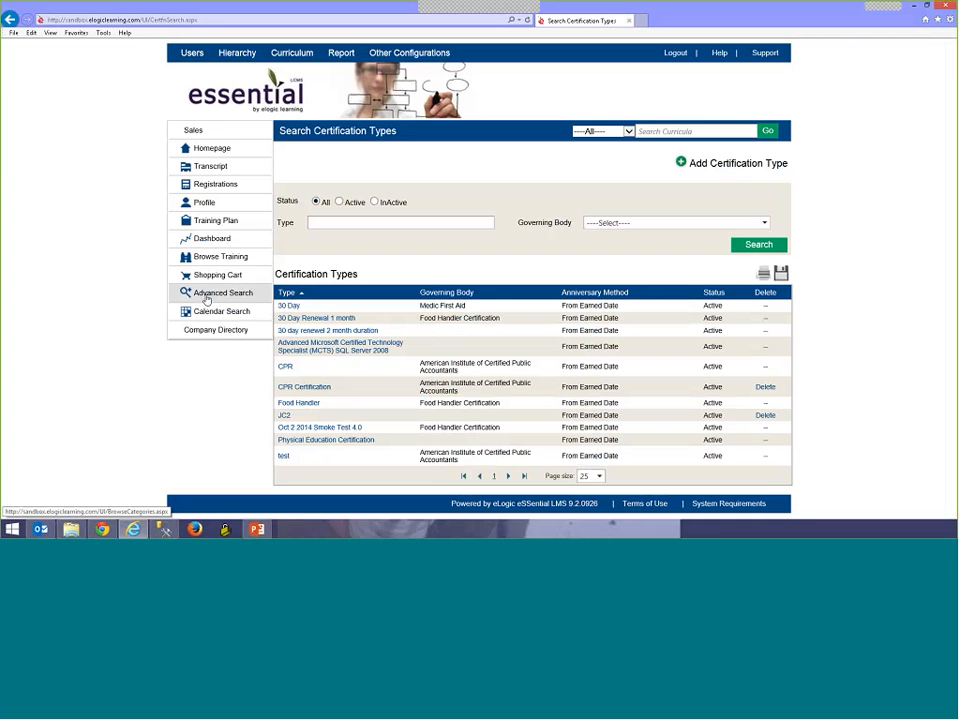
# - View the certifications on your own transcript, and open the certifications transcript of the administrator account found by username "admin"
pyautogui.click(220, 173)
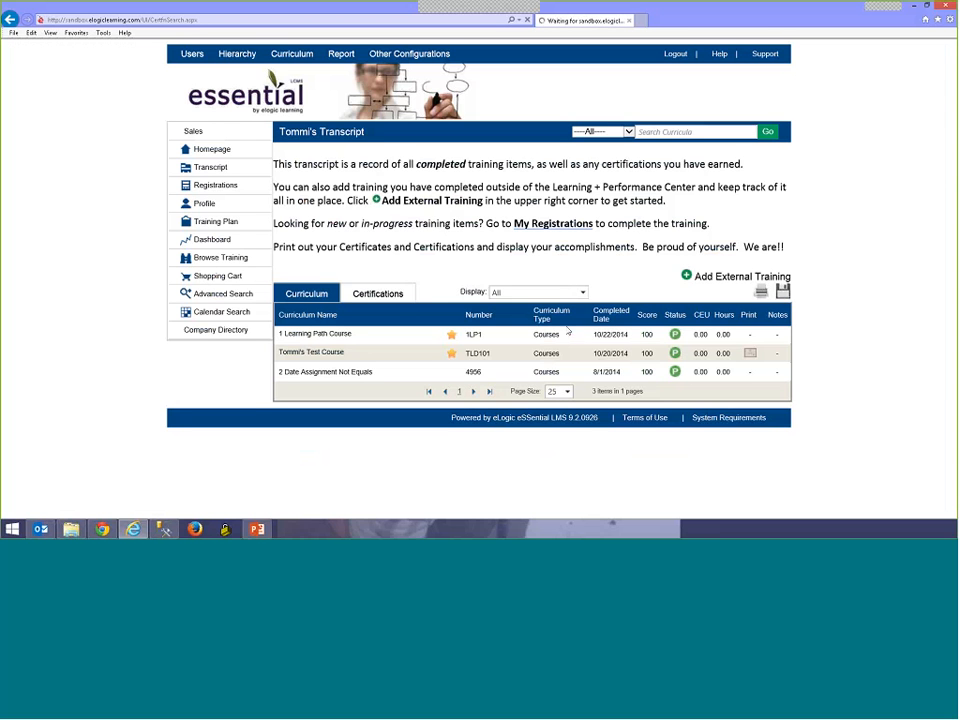
pyautogui.click(405, 296)
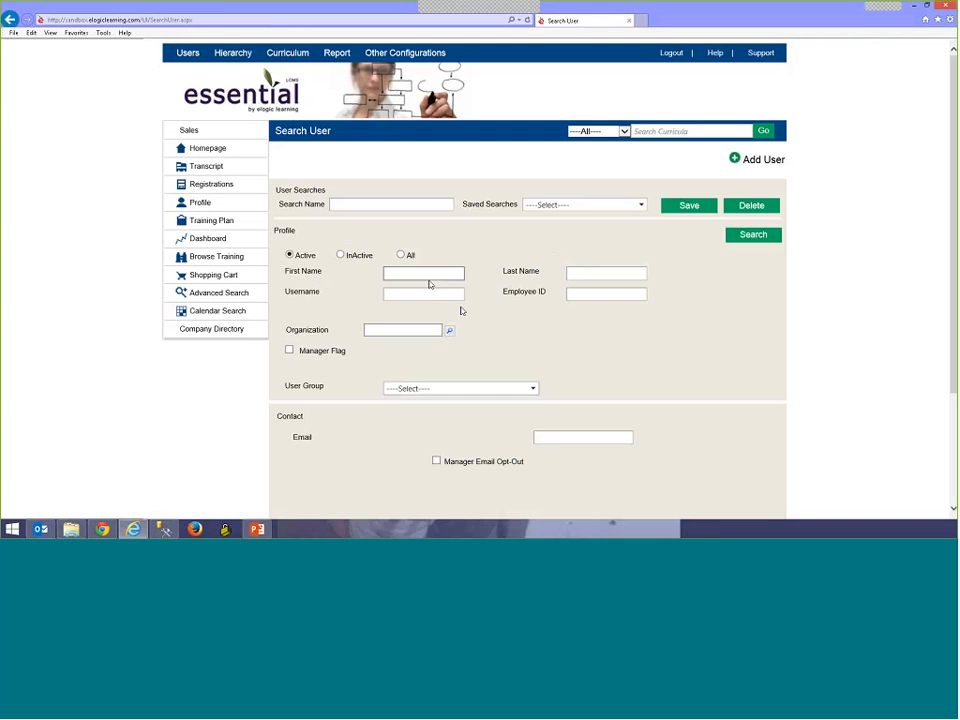
pyautogui.click(429, 280)
pyautogui.press('Tab')
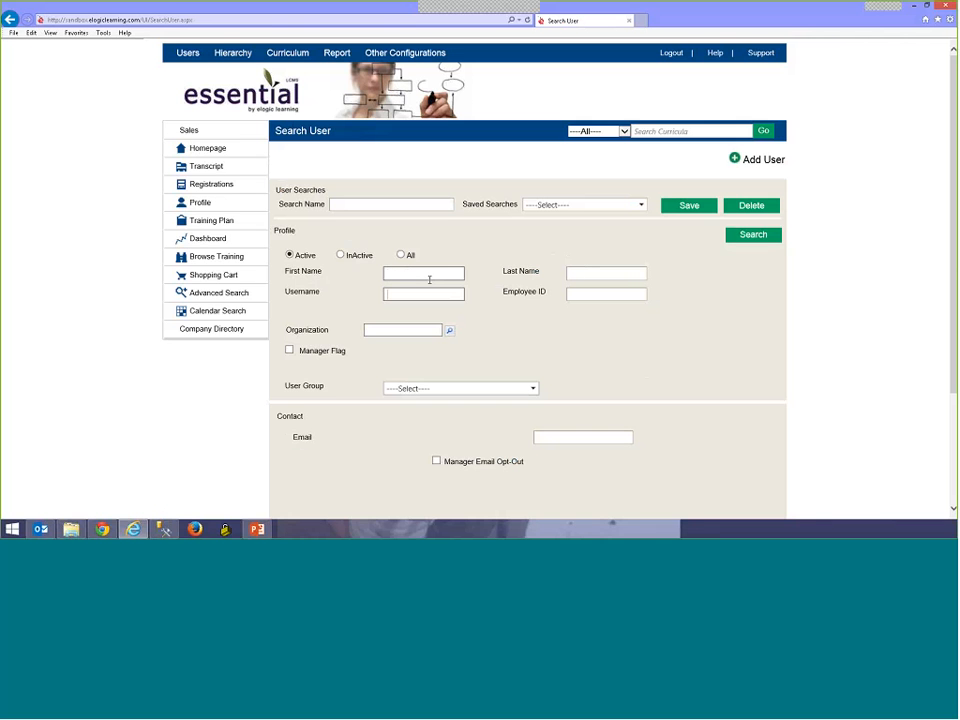
pyautogui.write('admin')
pyautogui.press('Return')
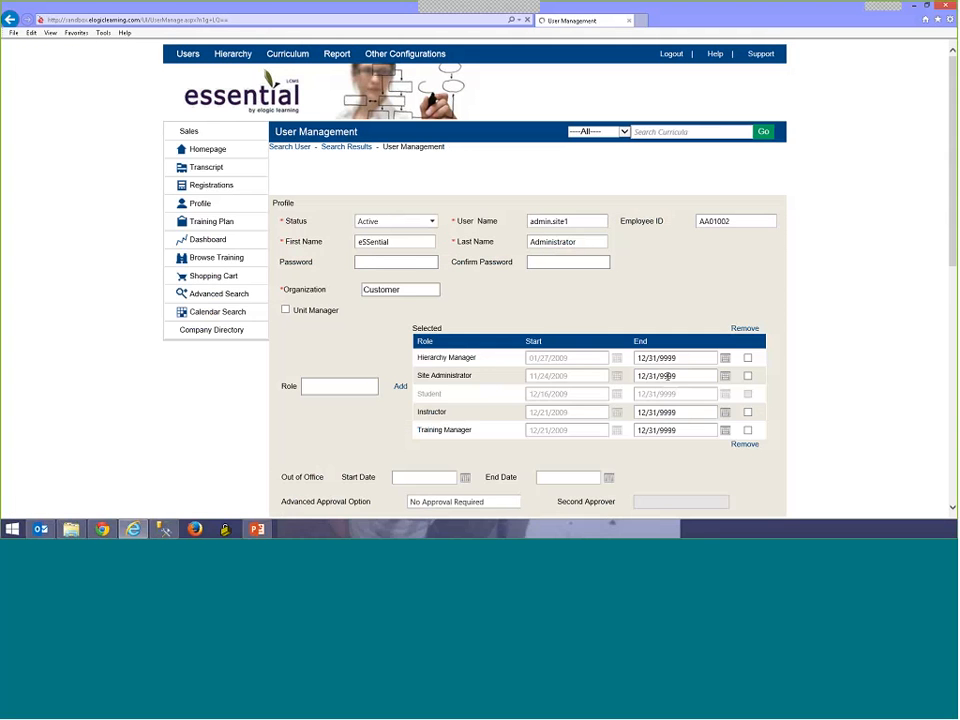
pyautogui.scroll(-10, 758, 420)
pyautogui.scroll(-3, 758, 420)
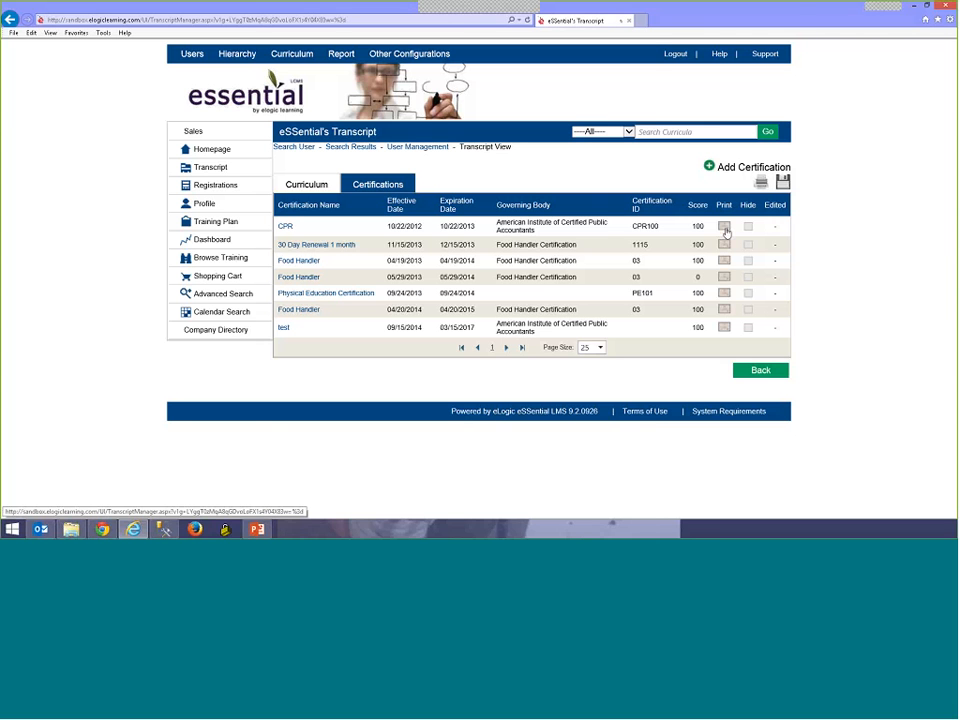
# - View the printable CPR certificate and the first course's completion certificate from the administrator's transcript
pyautogui.click(724, 229)
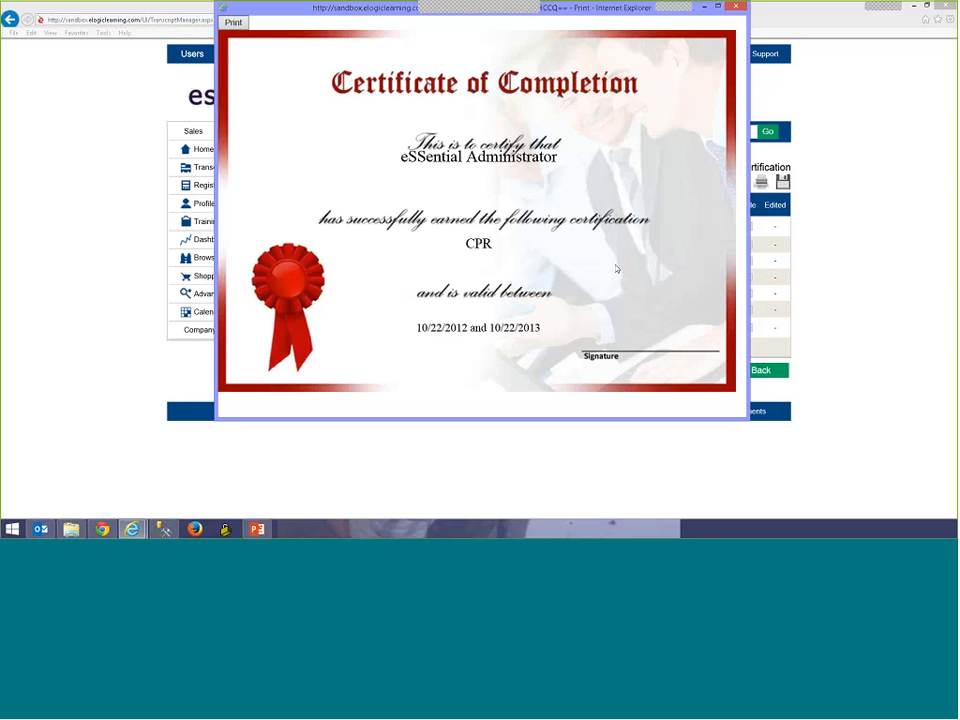
pyautogui.click(736, 6)
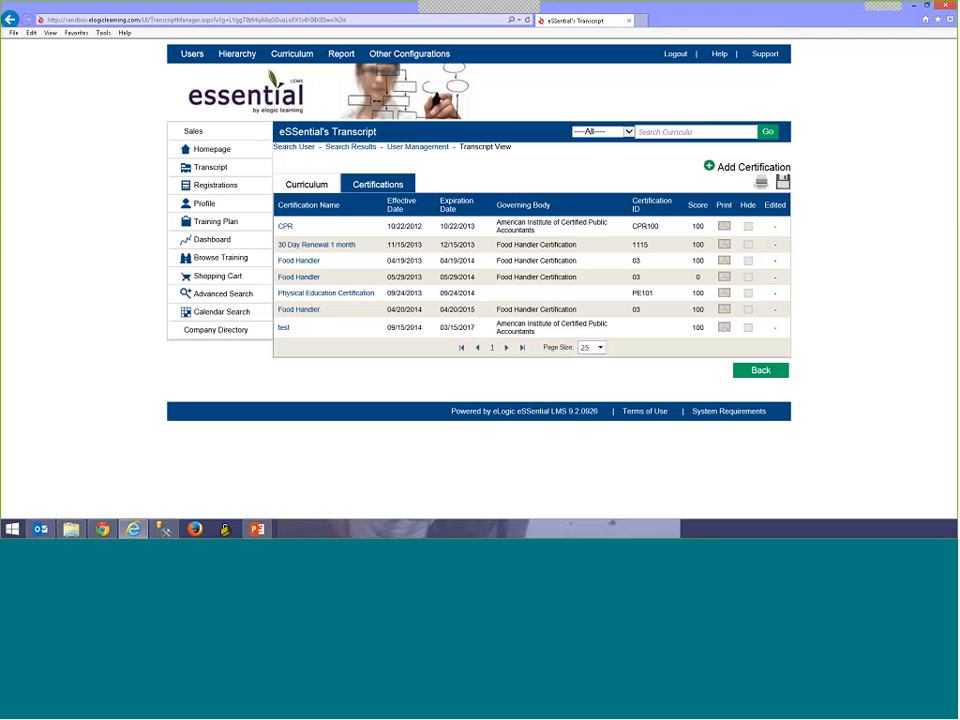
pyautogui.click(306, 184)
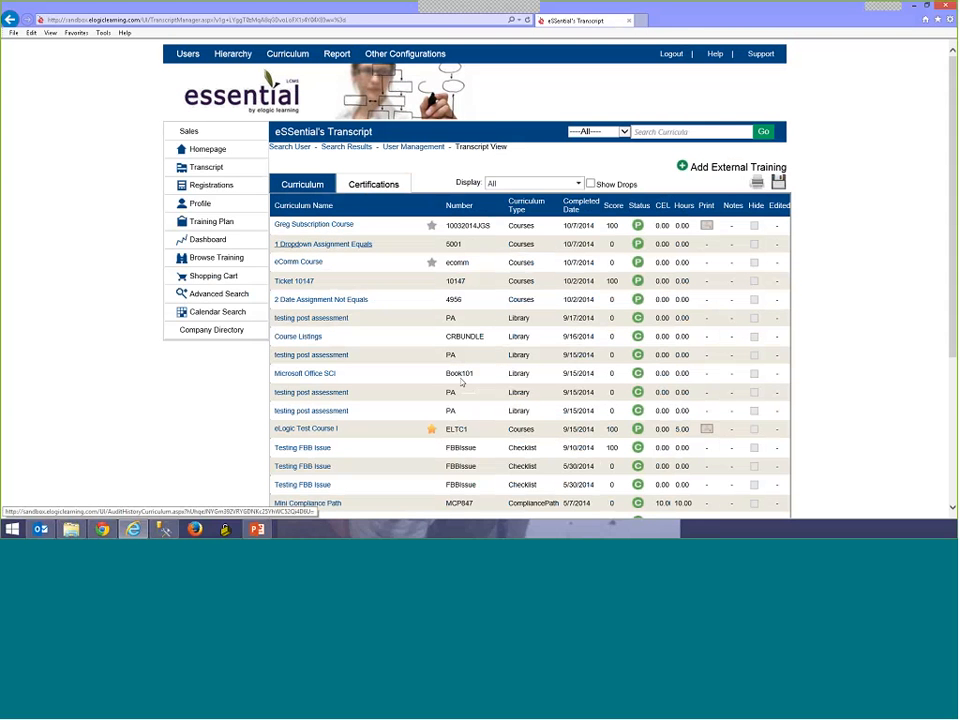
pyautogui.scroll(-2, 461, 381)
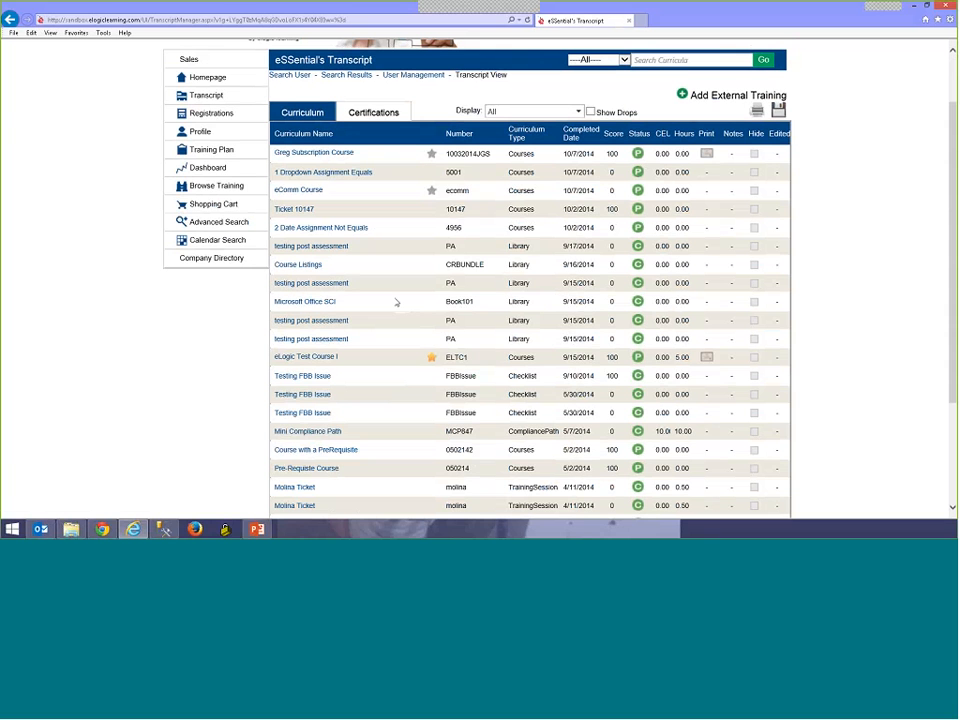
pyautogui.doubleClick(522, 156)
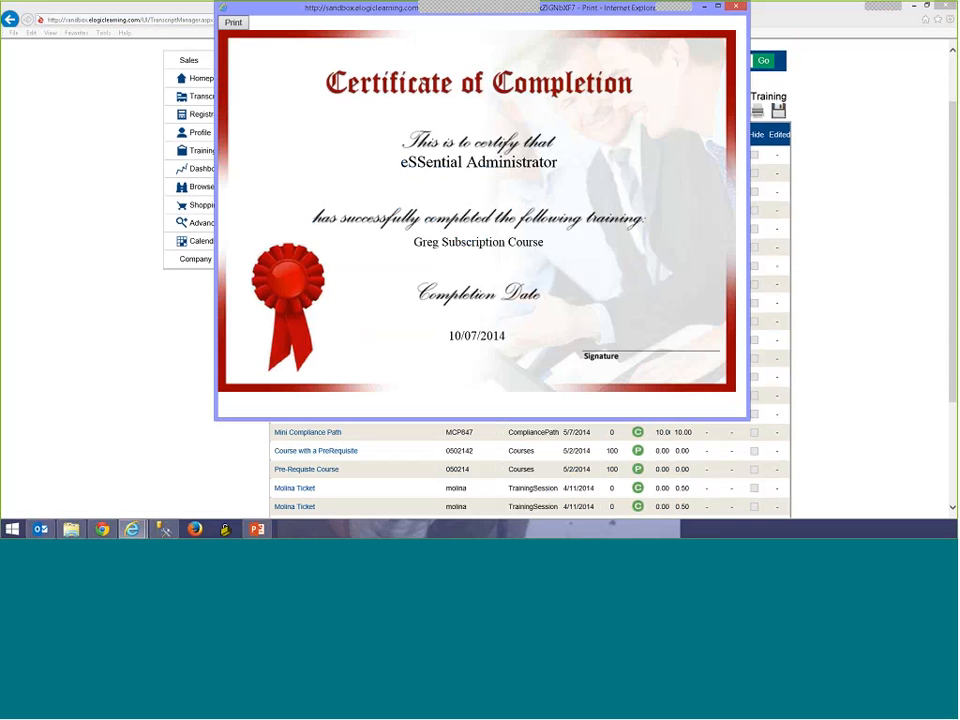
pyautogui.click(737, 6)
# - In Course Management, set the certificate template of the "1 Date Assignment Equals" course to High Resolution Example and save the course
pyautogui.scroll(2, 399, 281)
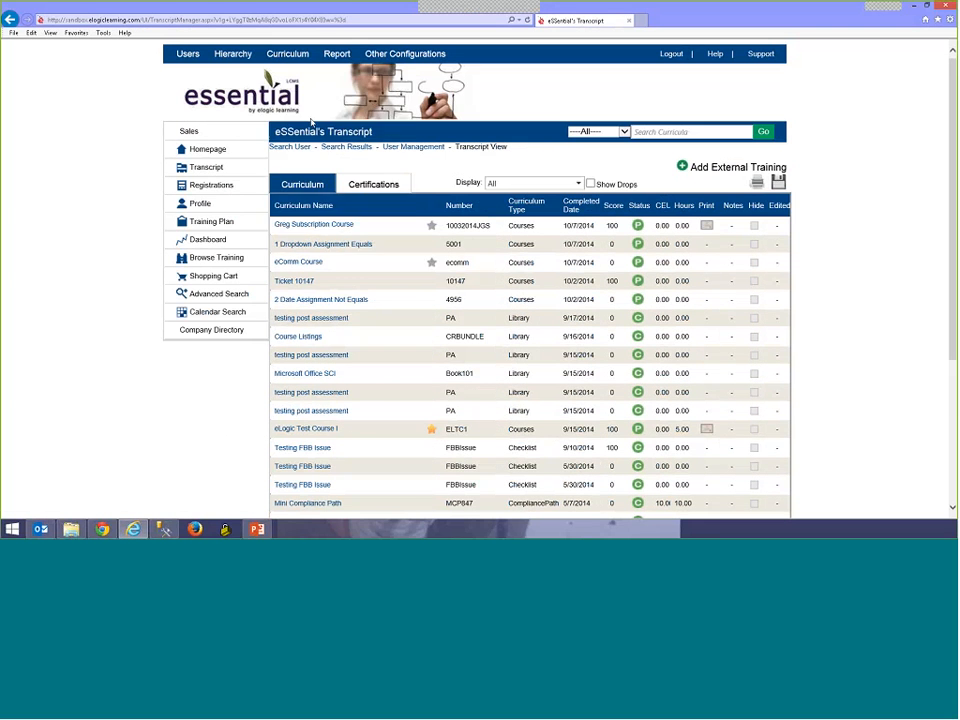
pyautogui.moveTo(292, 48)
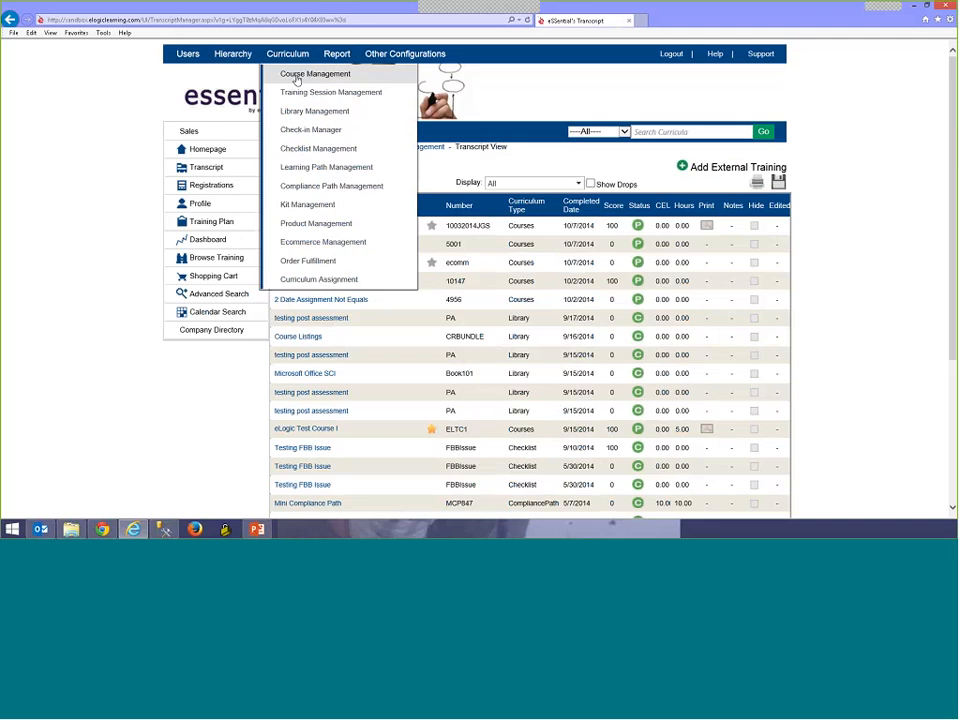
pyautogui.click(297, 77)
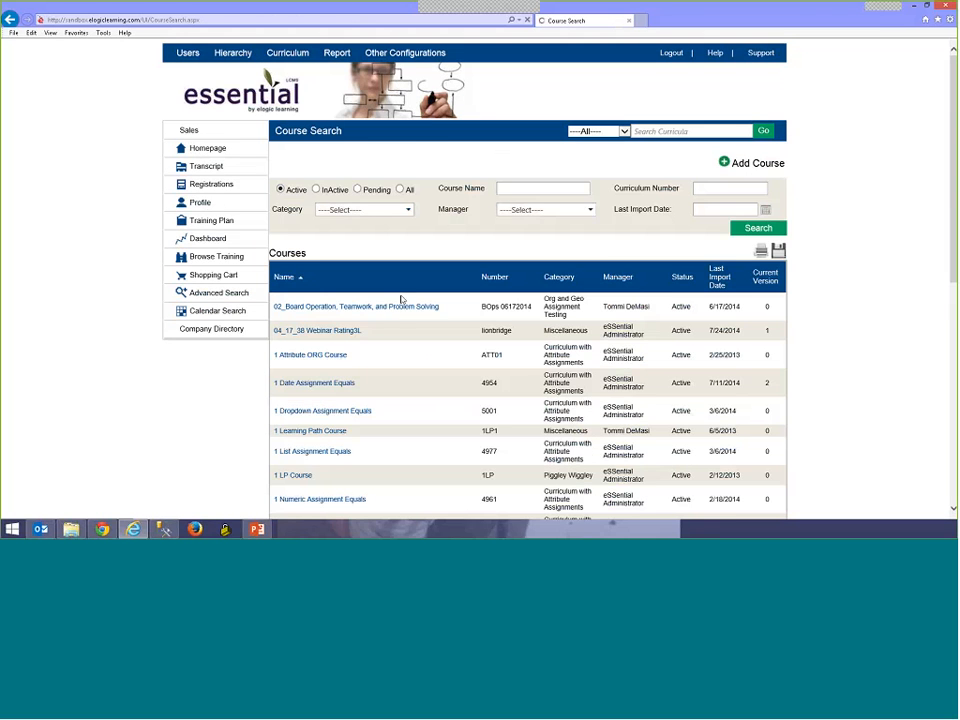
pyautogui.scroll(-1, 350, 315)
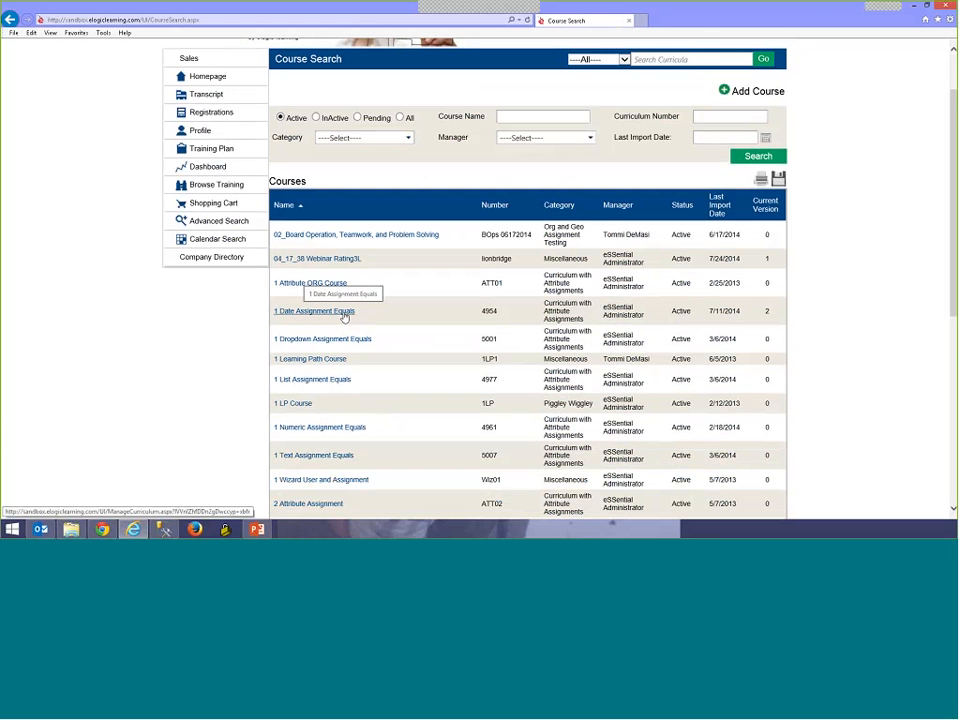
pyautogui.click(343, 314)
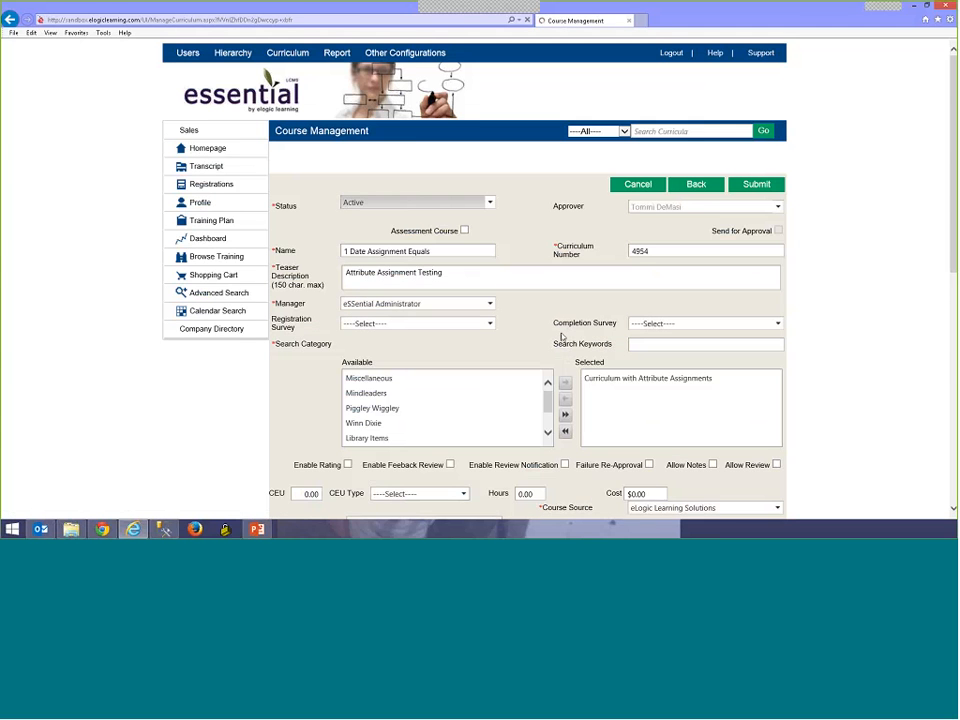
pyautogui.scroll(-3, 560, 337)
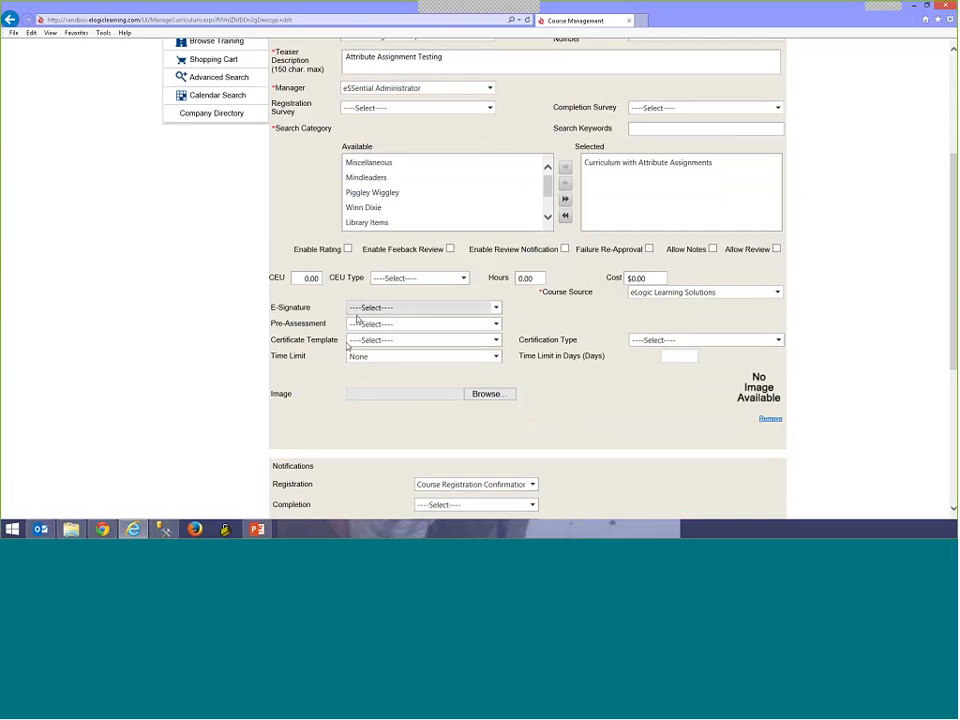
pyautogui.click(403, 340)
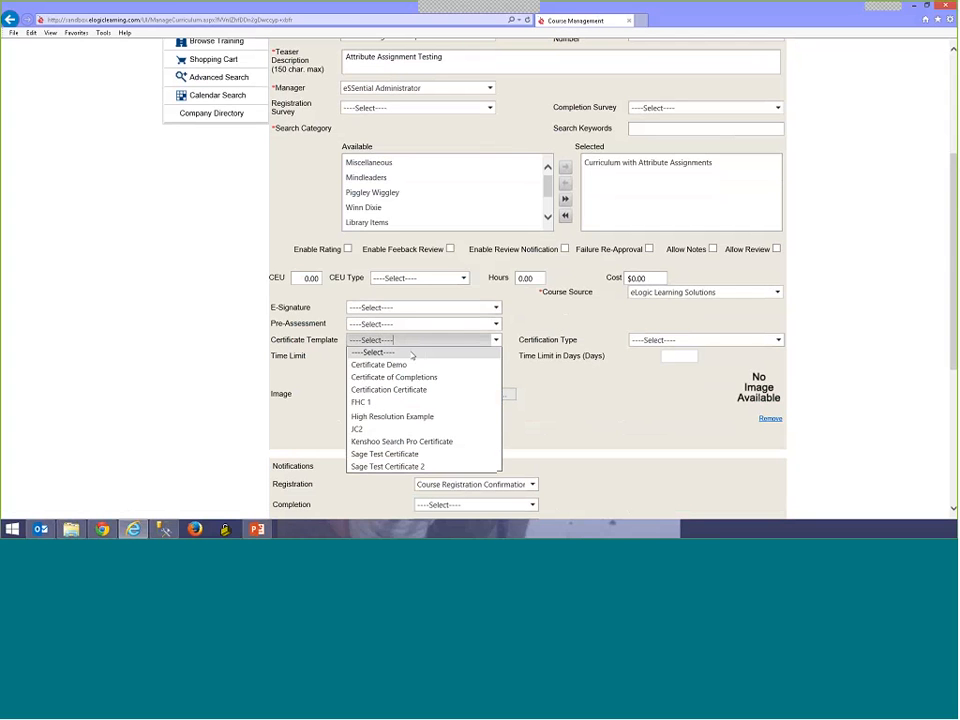
pyautogui.click(415, 416)
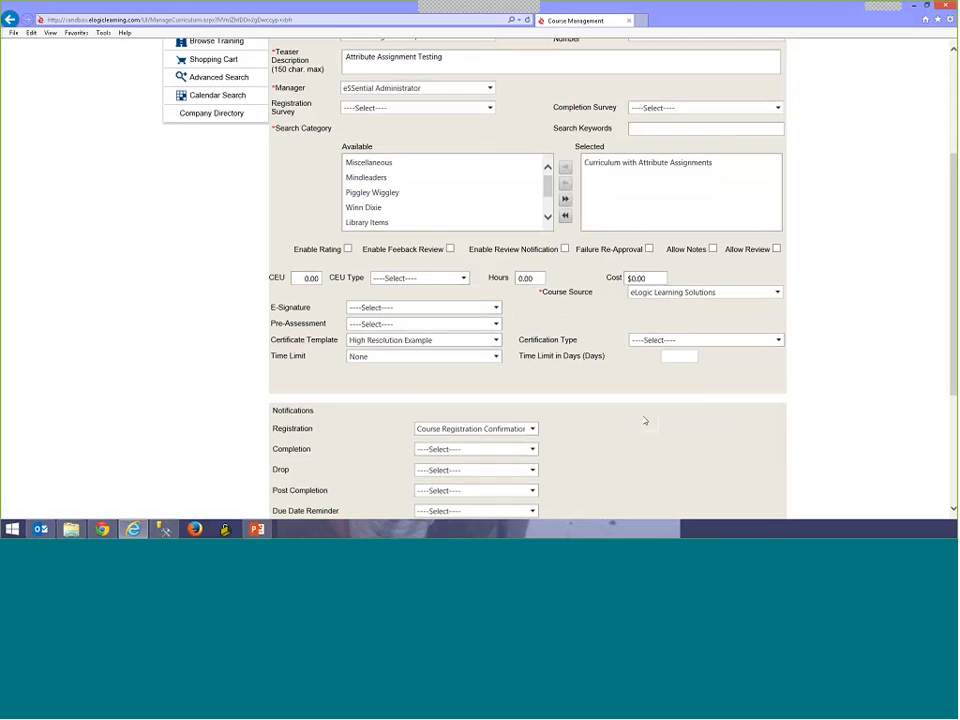
pyautogui.scroll(-2, 645, 420)
pyautogui.scroll(-3, 753, 448)
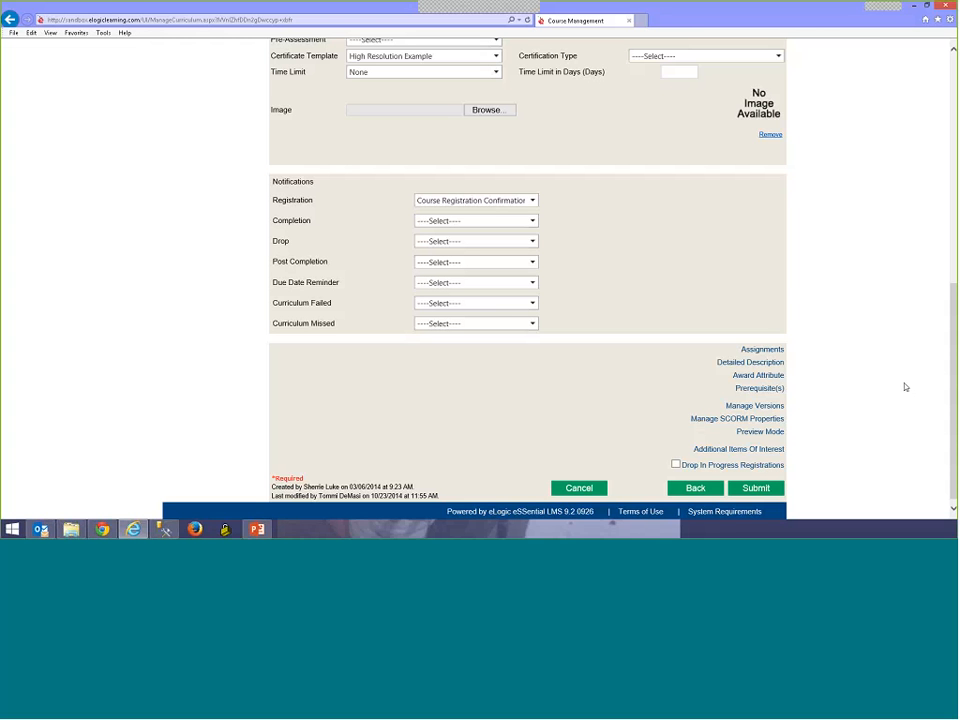
# - Switch to the PowerPoint presentation
pyautogui.hotkey('alt', 'Tab')
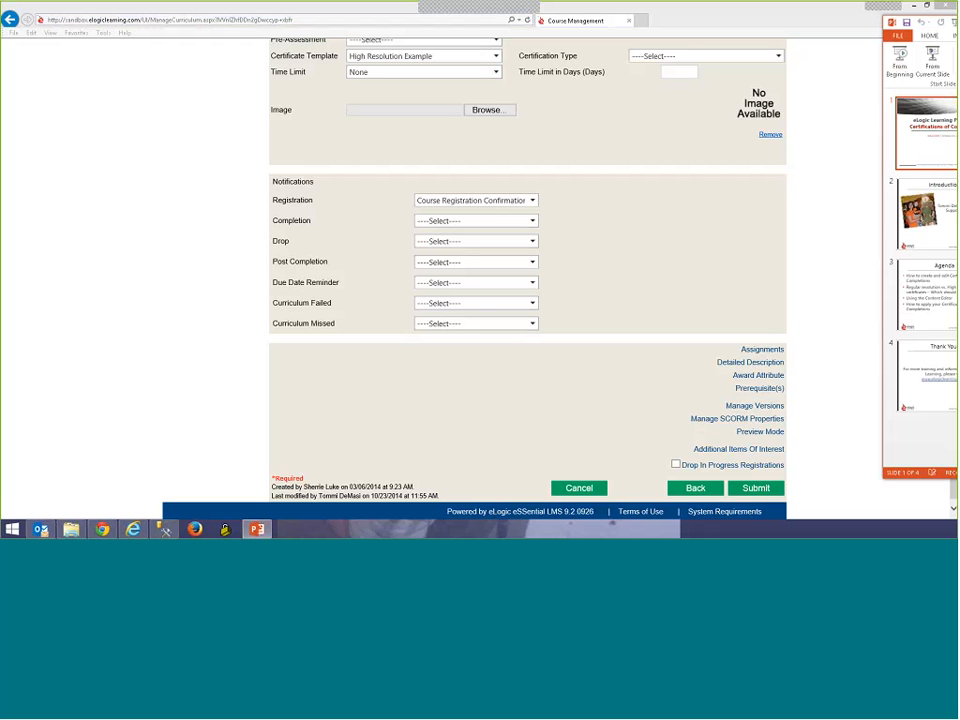
pyautogui.hotkey('alt', 'Tab')
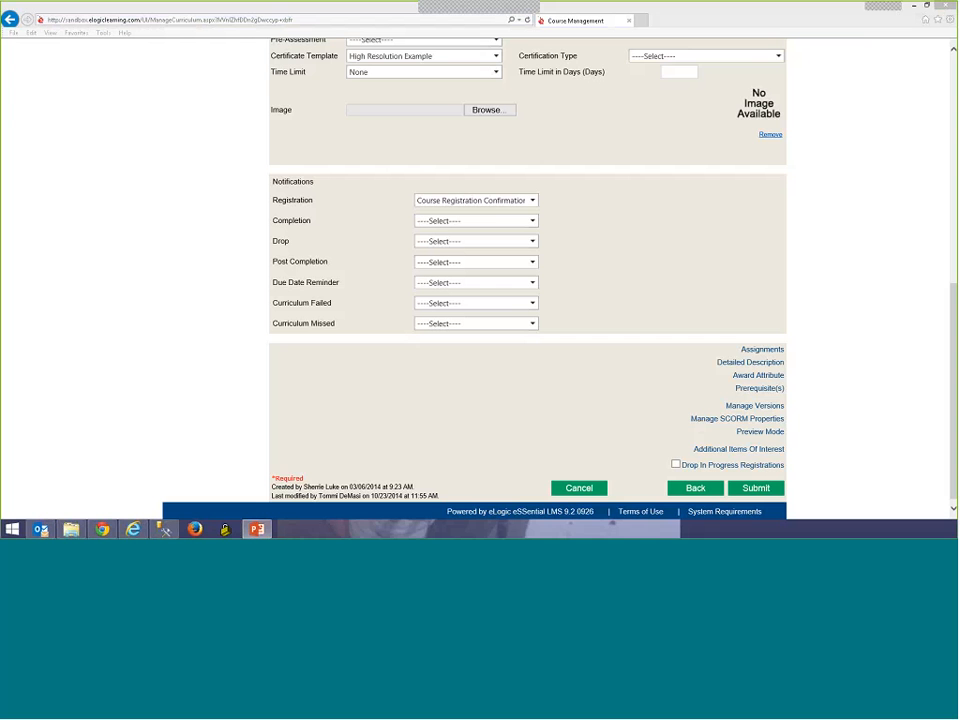